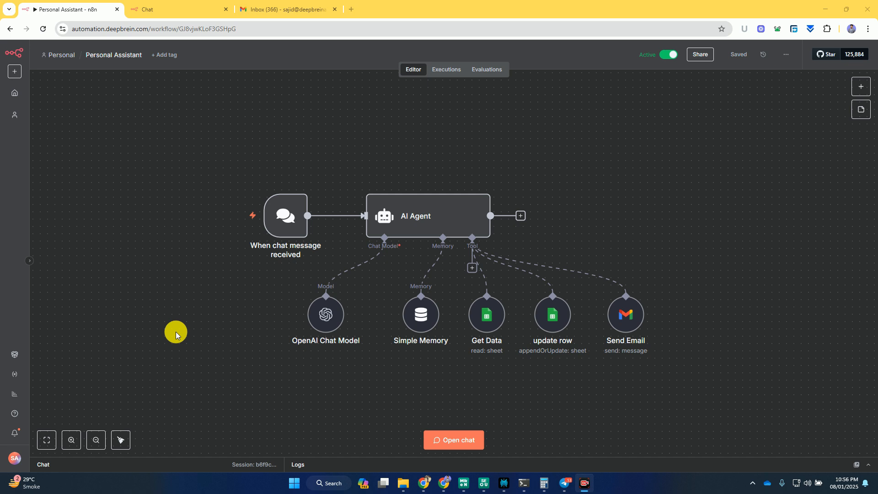
- Send the greeting "Hi" to the assistant in the Chat page
click(200, 4)
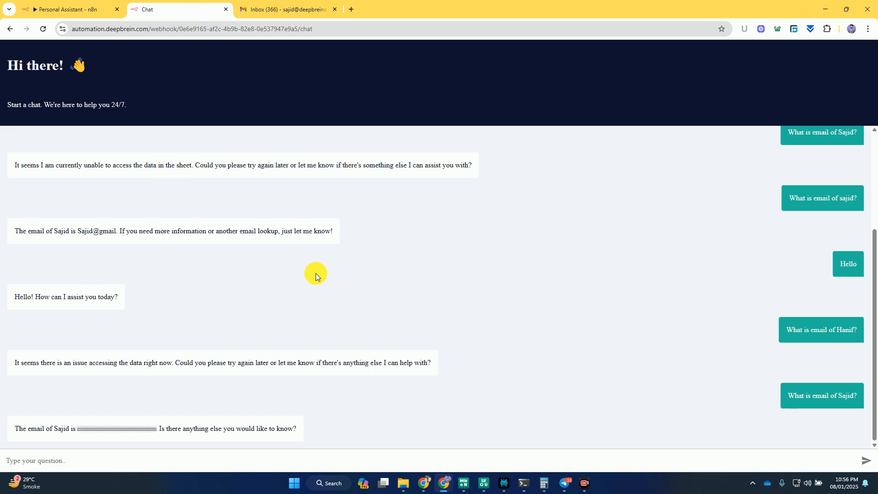
click(263, 459)
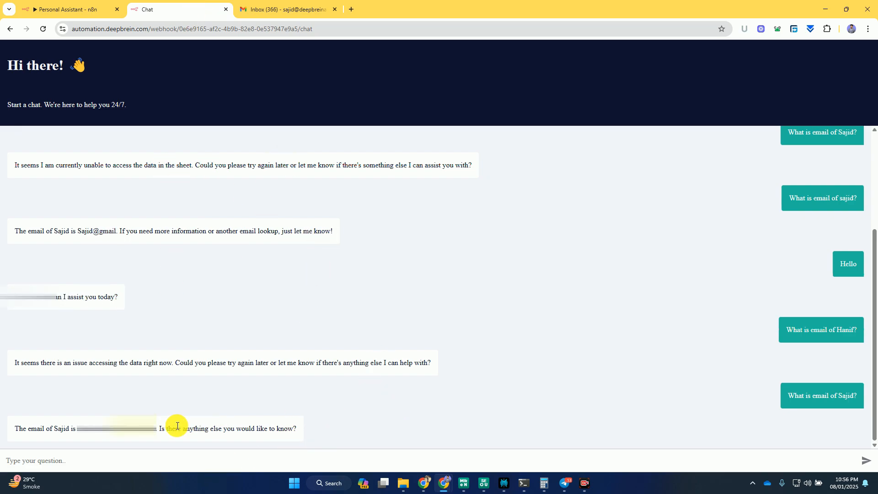
click(56, 461)
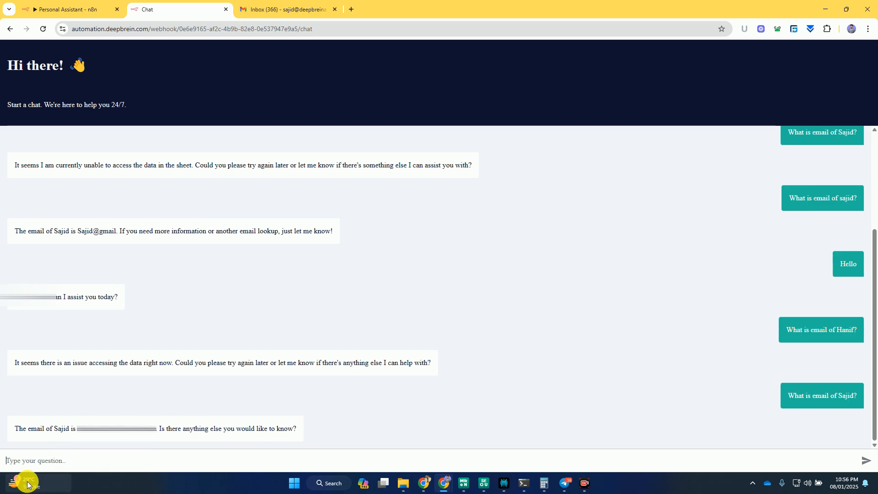
text(Dr)
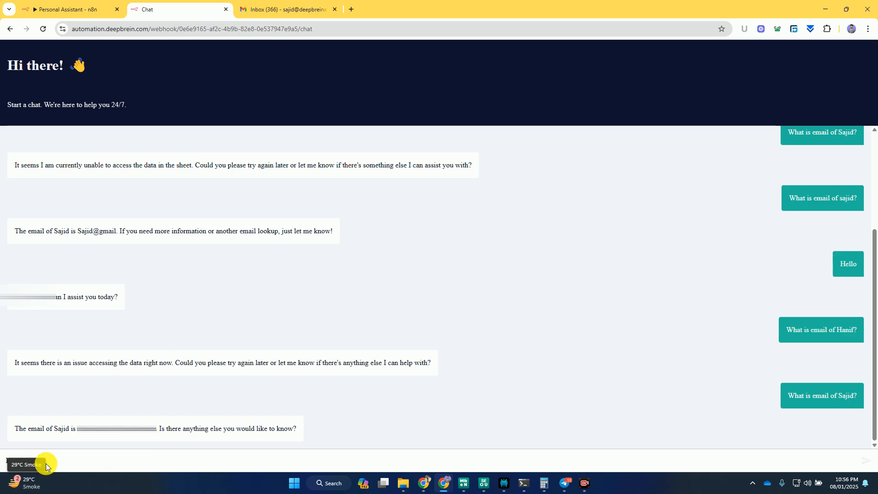
key(Return)
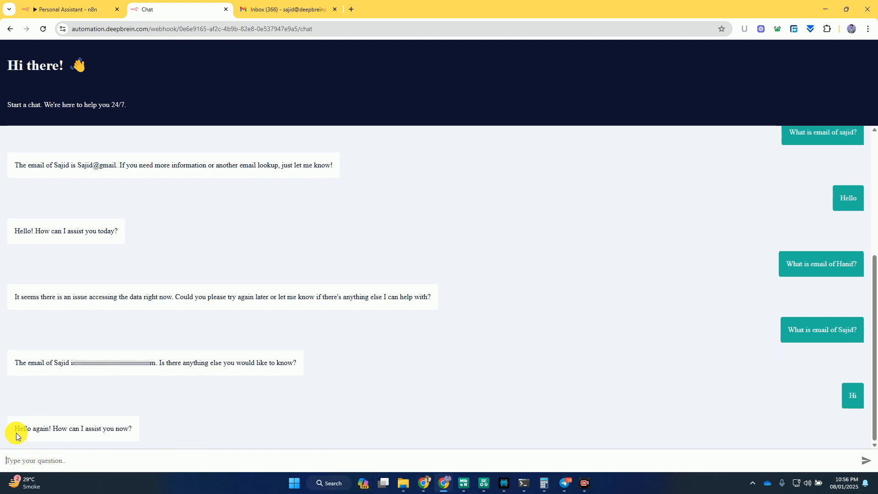
- Ask the assistant for a stored contact's email address by first name
click(62, 460)
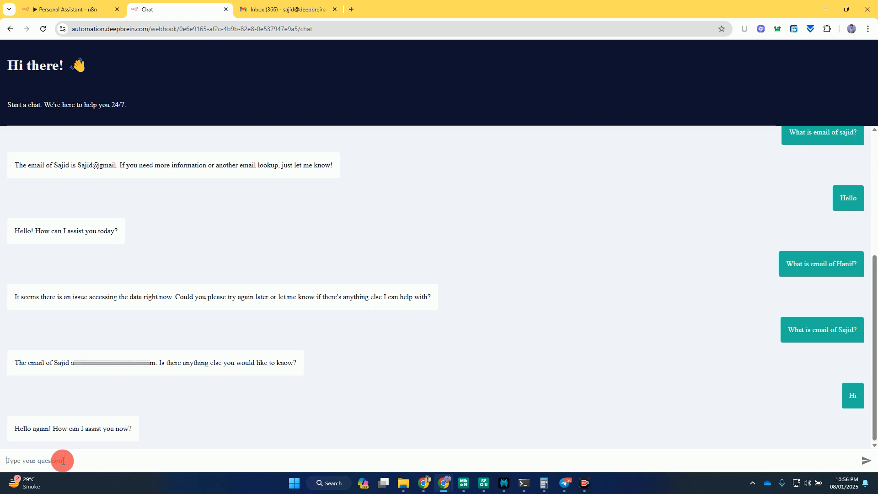
text(What is t)
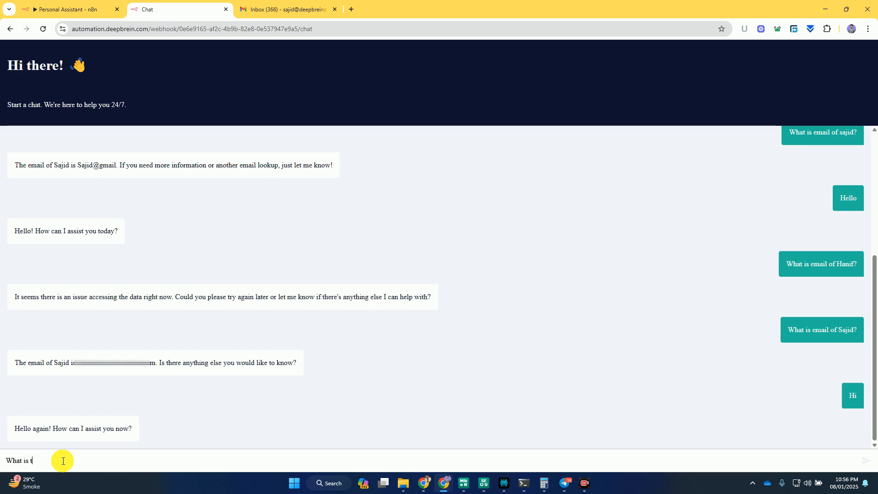
text(?)
key(Return)
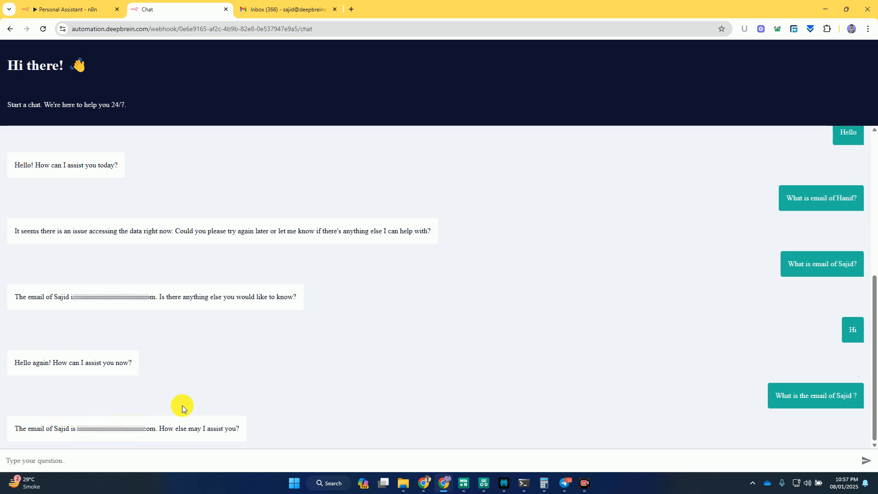
- Inspect the Get Data node's settings and its linked Google Sheet, Function Calling Test, which holds the contact list
click(86, 4)
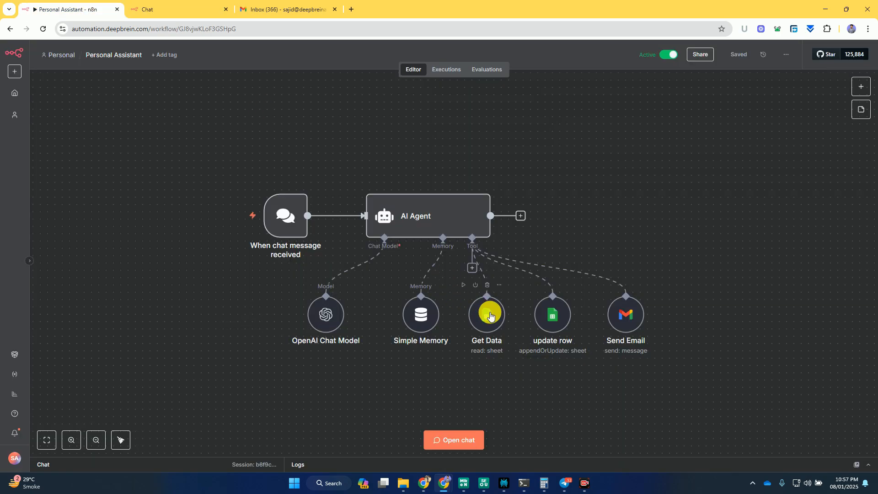
click(489, 314)
double_click(490, 314)
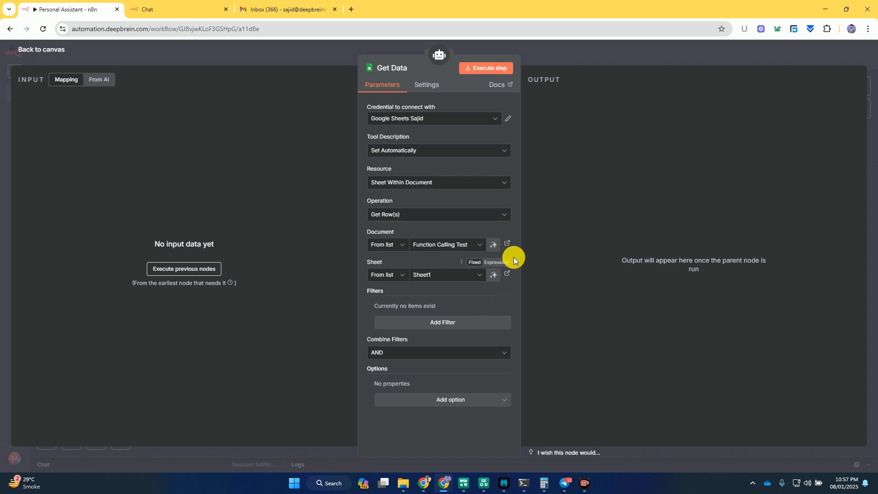
click(505, 245)
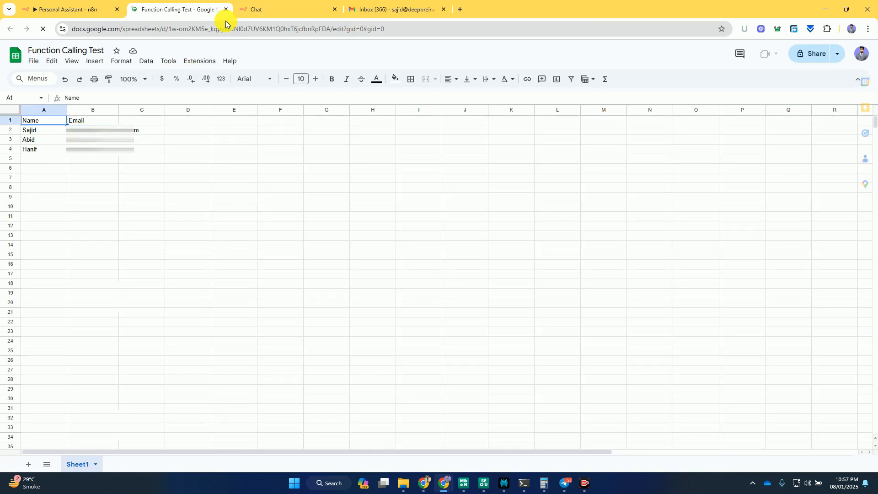
click(311, 4)
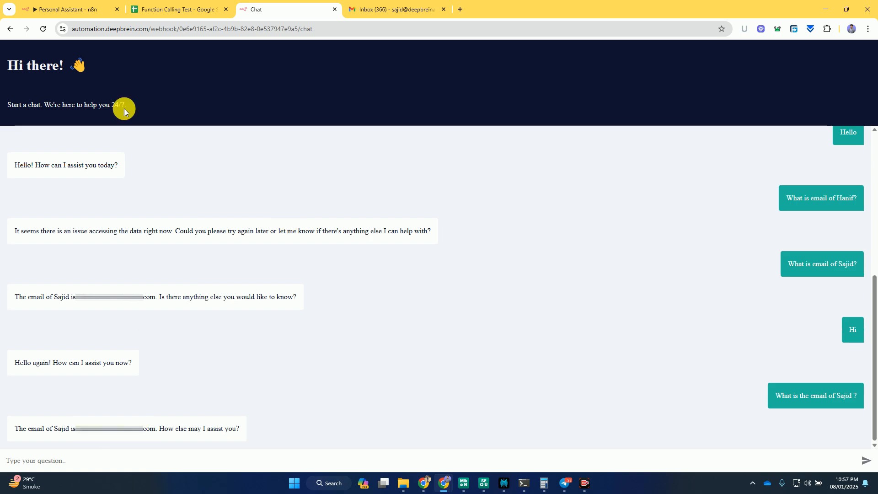
click(82, 10)
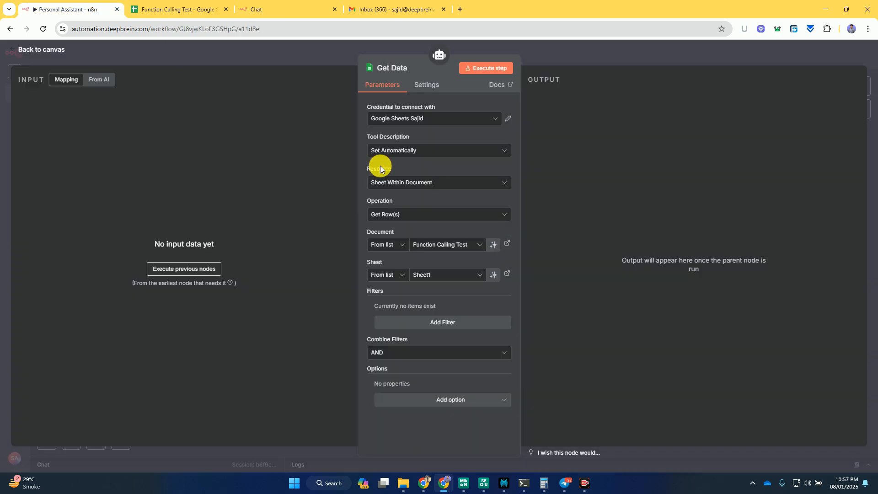
click(574, 49)
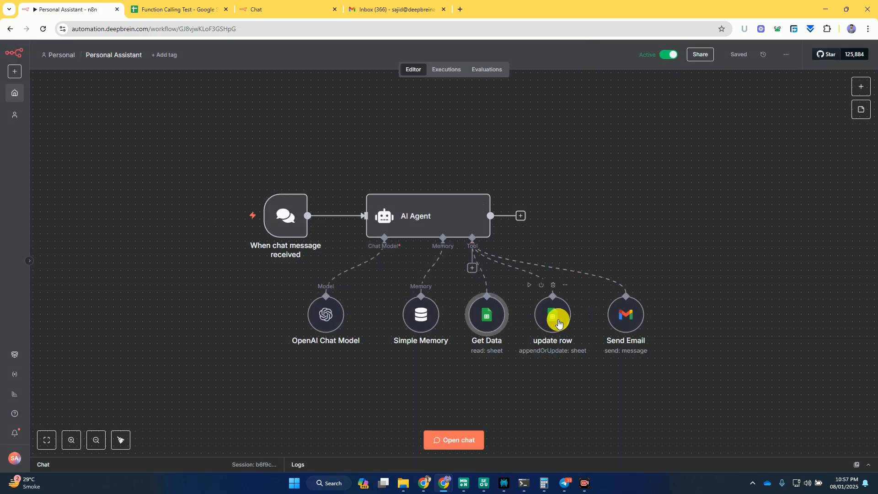
- Ask the assistant in chat to add a new contact's name and email to the email list, and check the Function Calling Test sheet
click(296, 9)
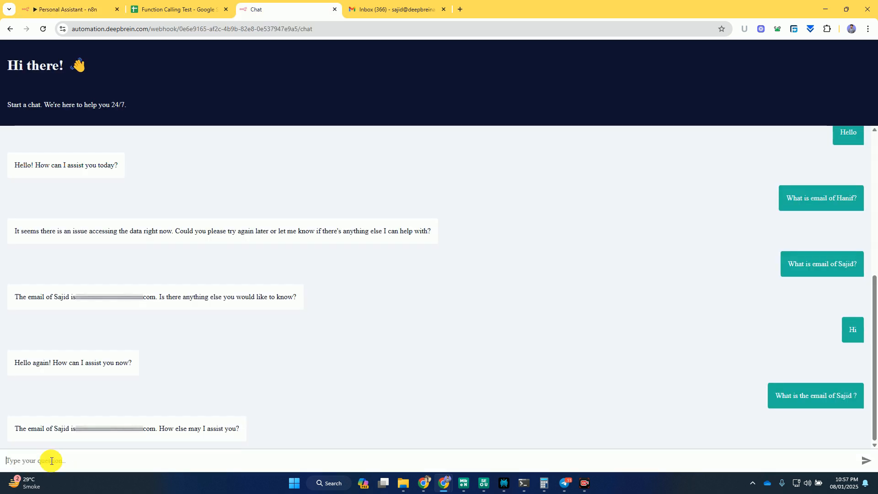
click(46, 458)
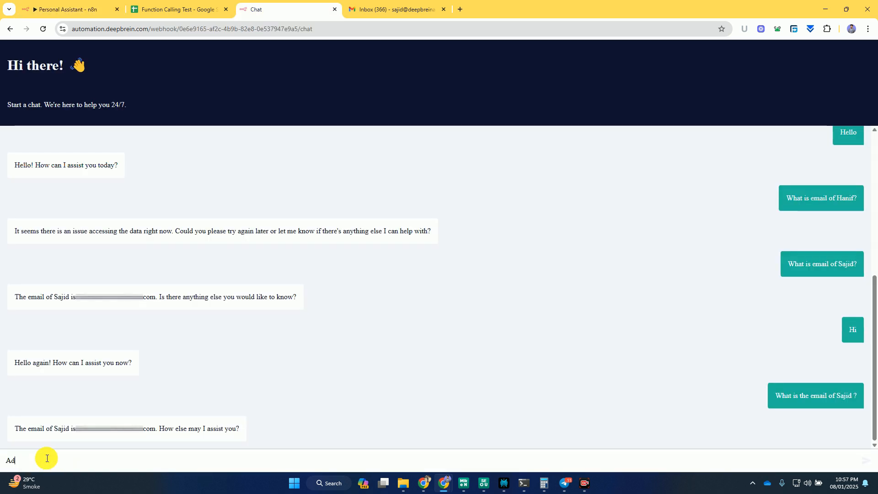
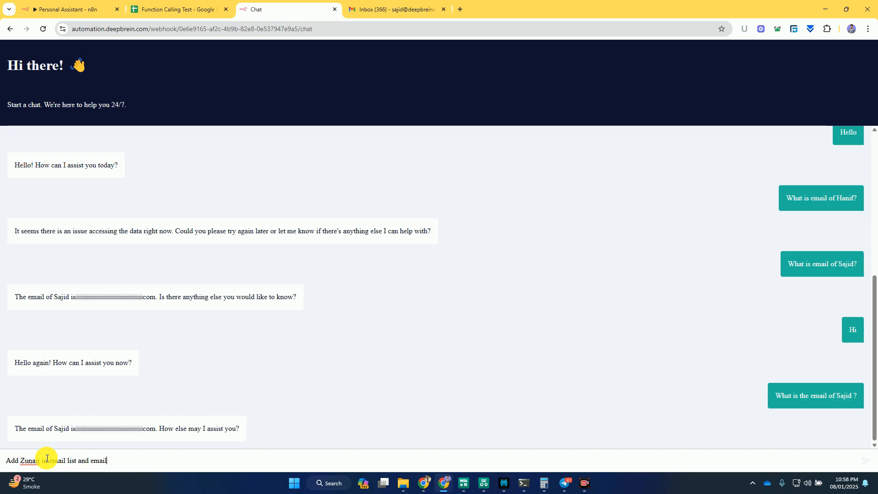
key(BackSpace)
key(BackSpace)
key(BackSpace)
key(Return)
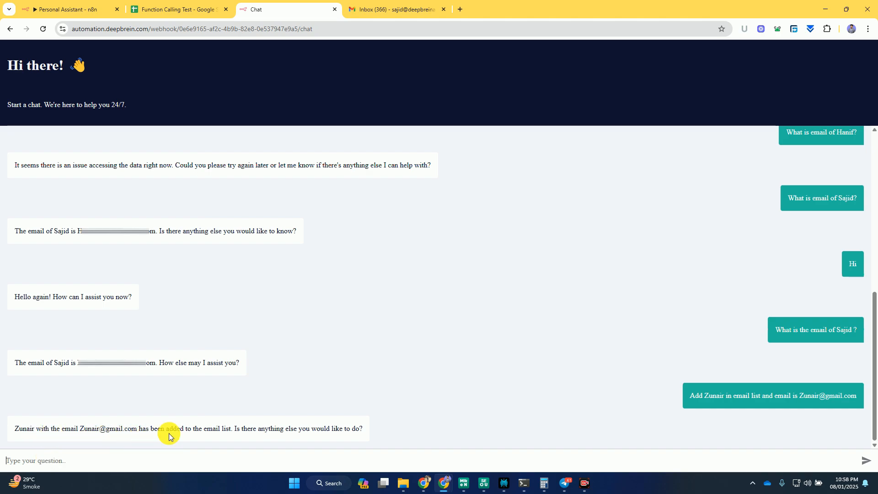
click(192, 5)
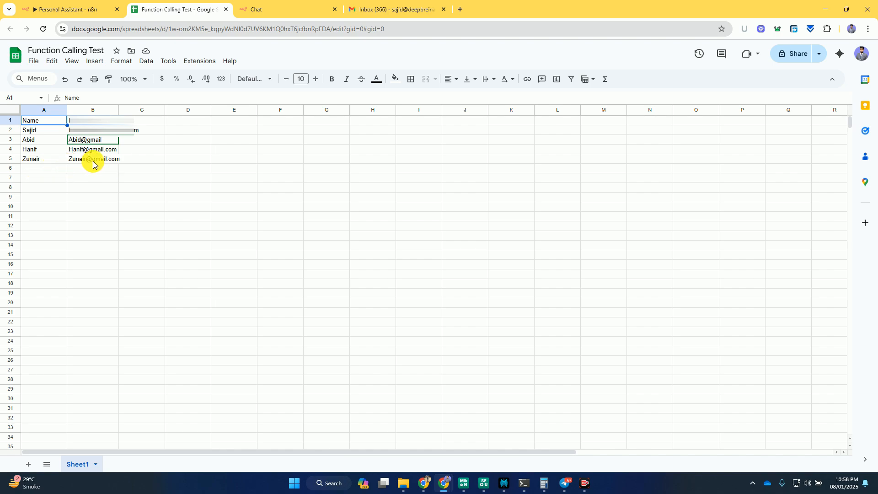
- Ask the assistant in chat to send an email to the stored contact and tell him "I love you"
click(305, 7)
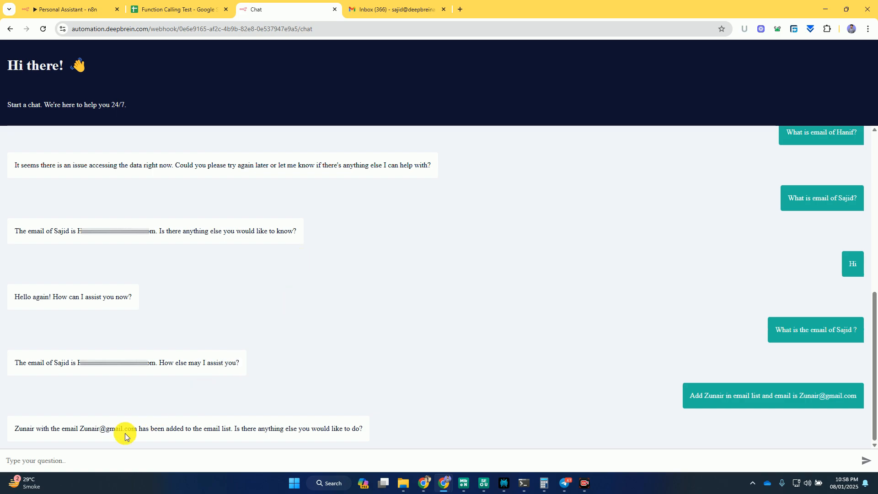
click(78, 458)
text(S)
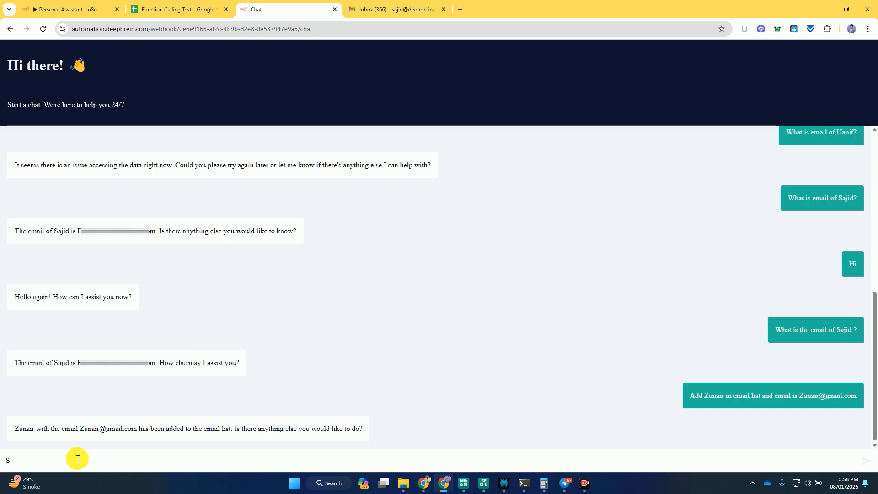
text(end email to Sajid and tell thi)
key(BackSpace)
key(BackSpace)
key(BackSpace)
text(him that I)
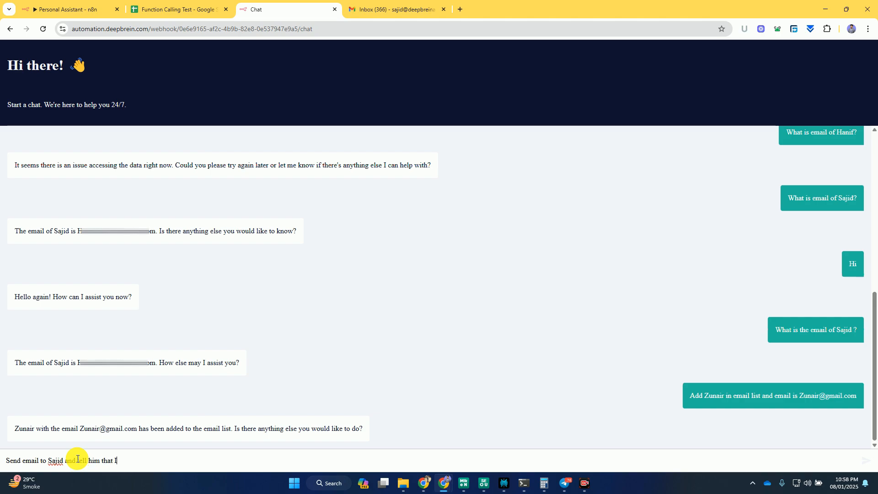
text( love you)
key(Return)
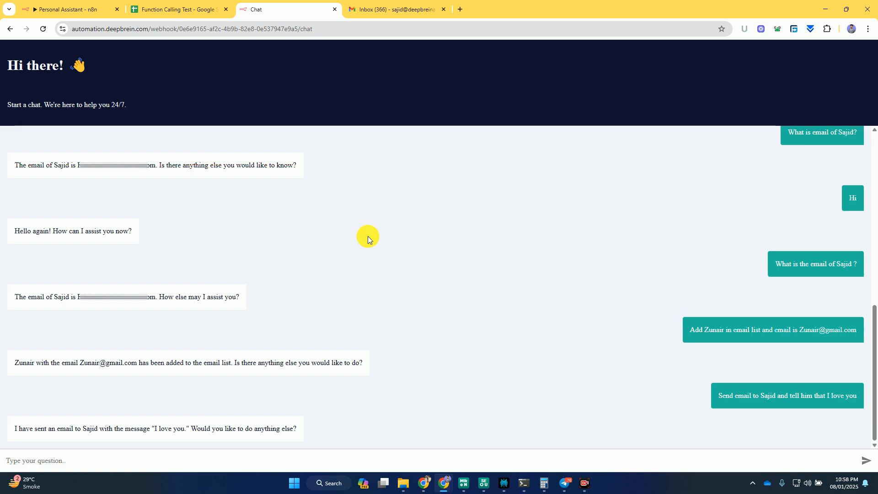
- Check the Gmail inboxes, including the recipient's in the other browser window, for the message sent by the assistant
click(373, 8)
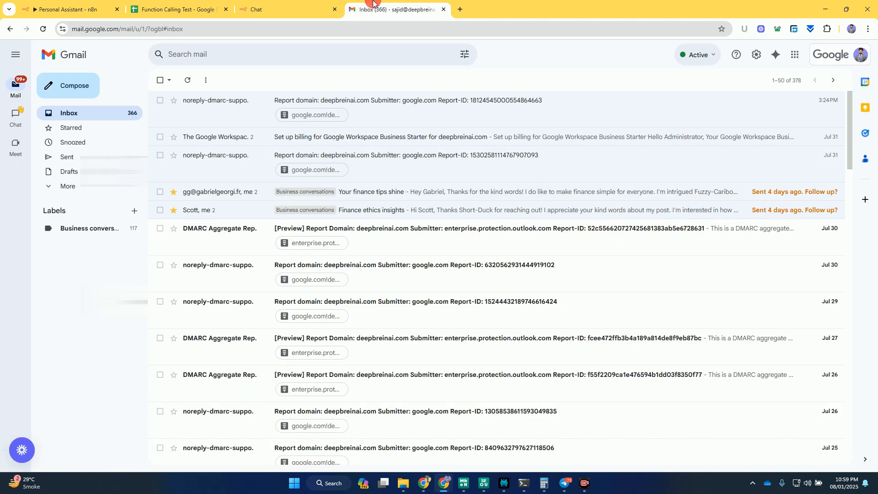
click(321, 5)
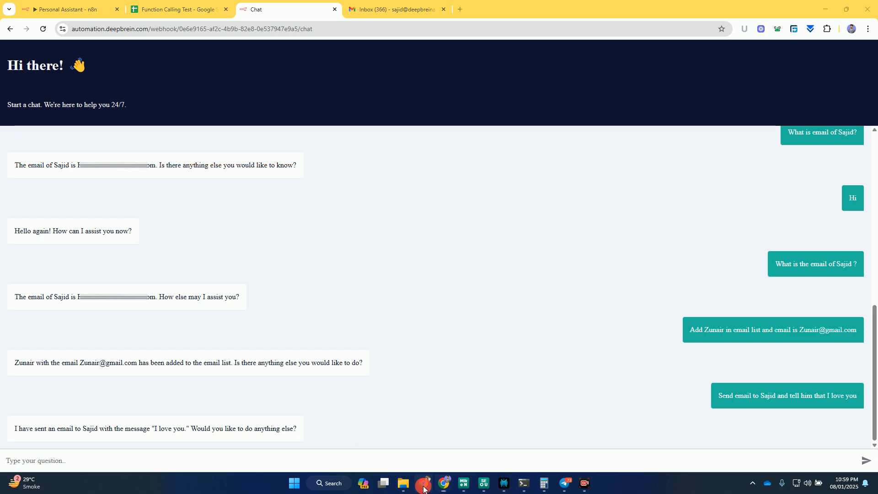
click(423, 484)
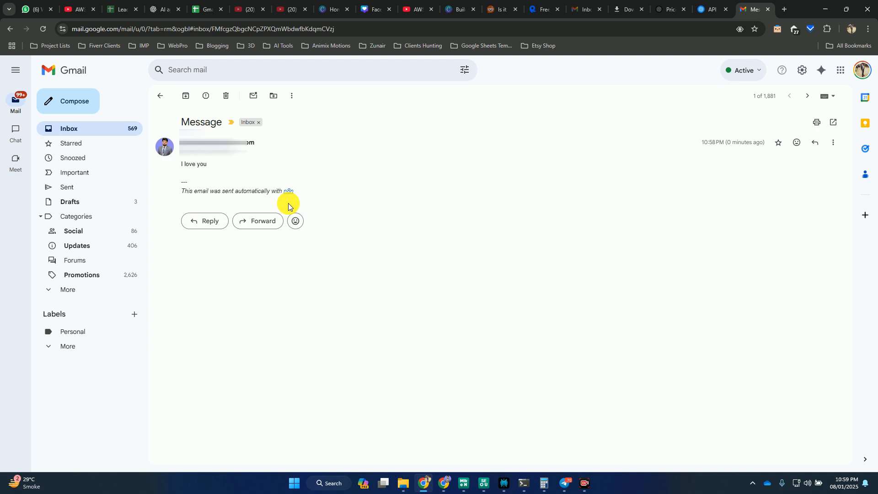
key(alt+Tab)
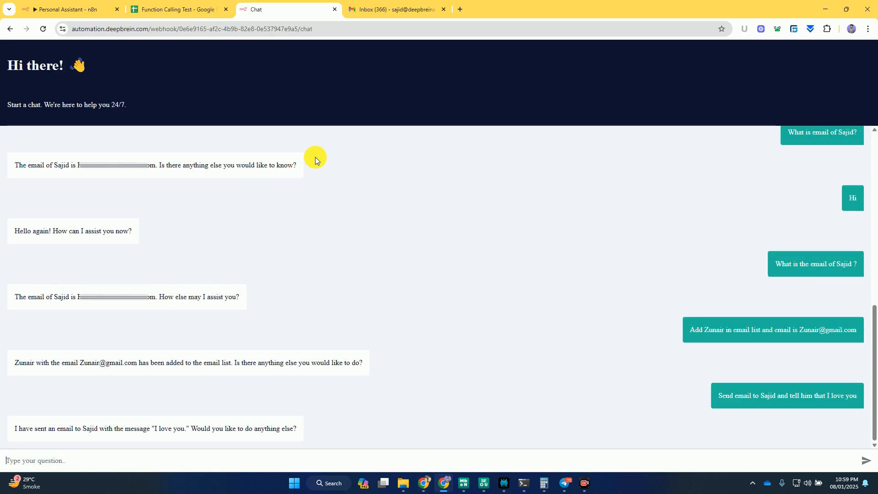
- Deactivate the "When chat message received" trigger in the Personal Assistant workflow
click(59, 4)
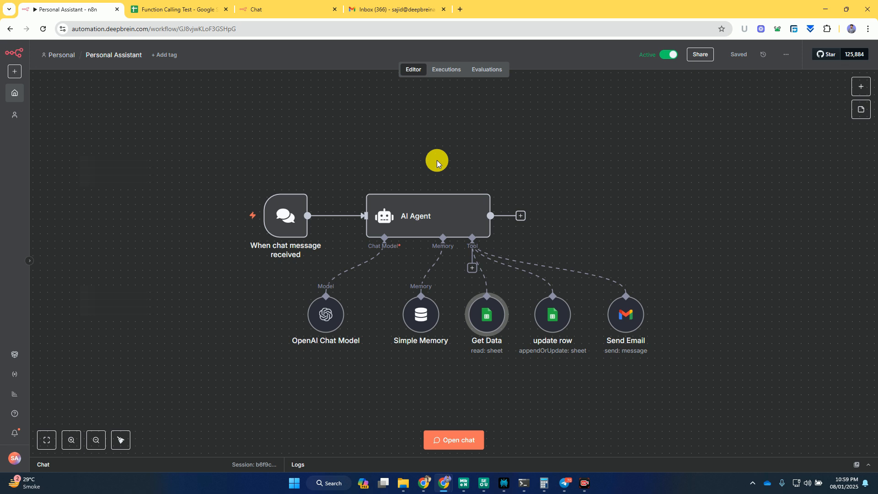
click(338, 263)
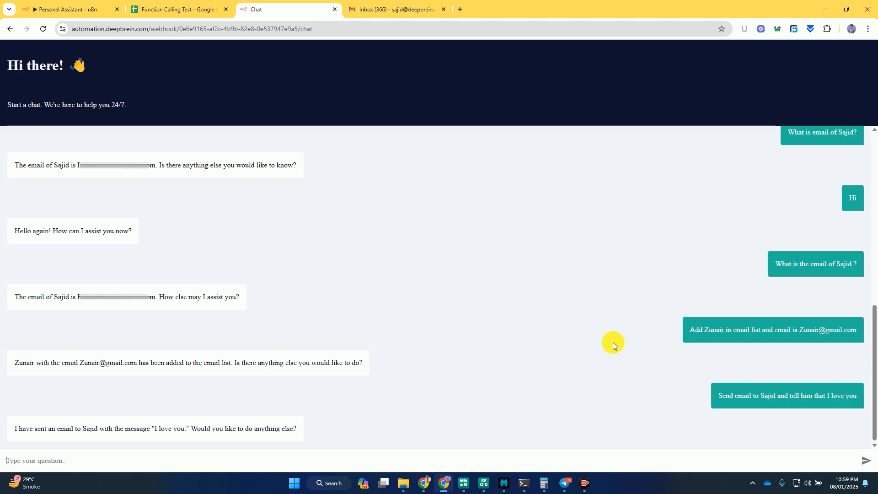
click(85, 3)
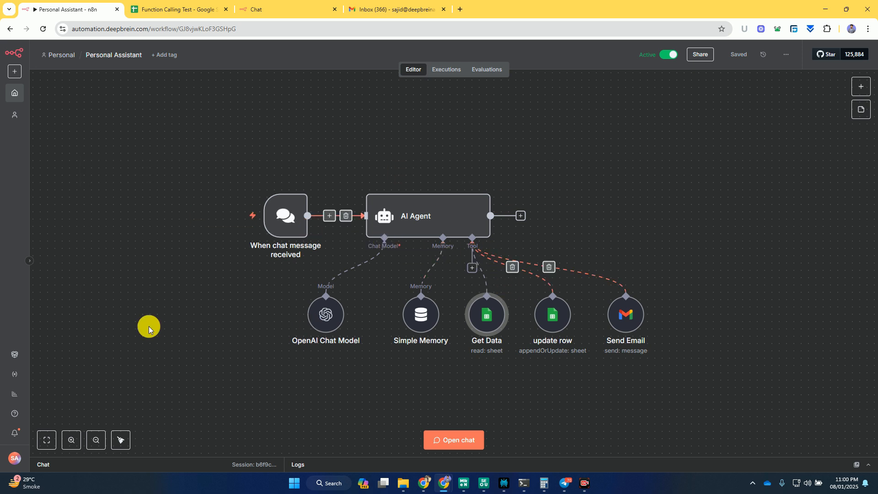
mouse_move(279, 186)
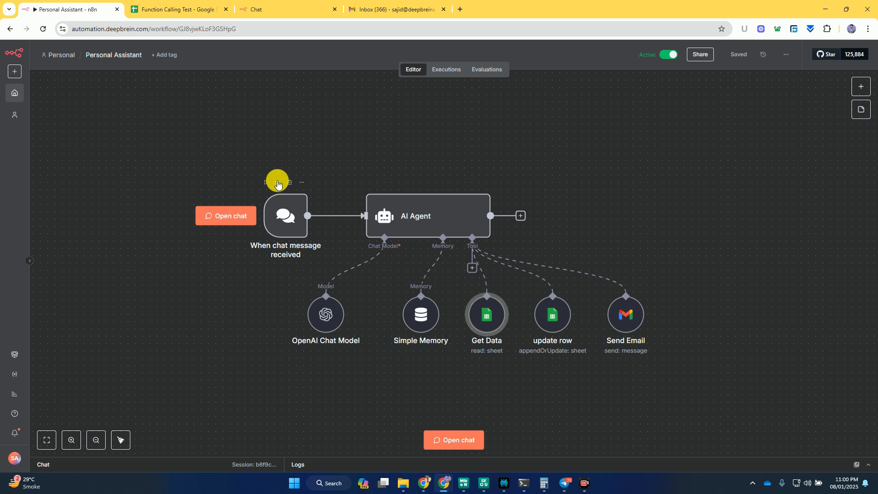
click(277, 183)
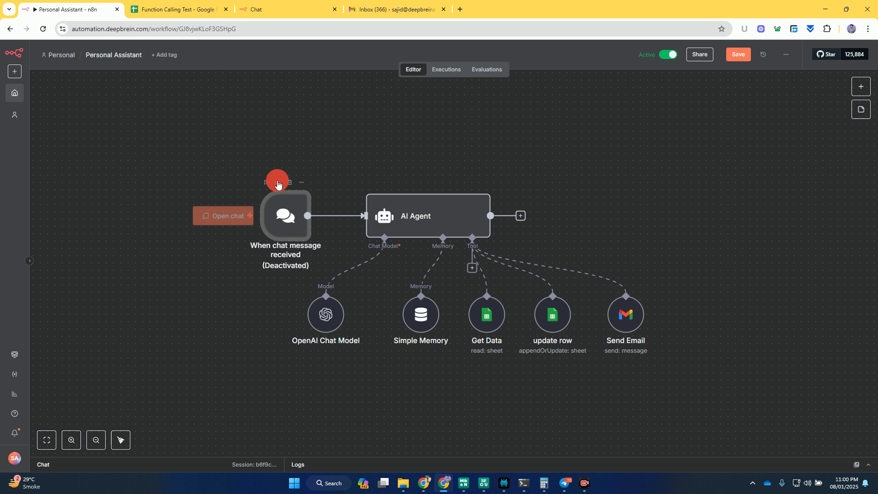
- Select all nodes of the workflow and make room on the canvas below them
key(ctrl+a)
drag(417, 201, 298, 137)
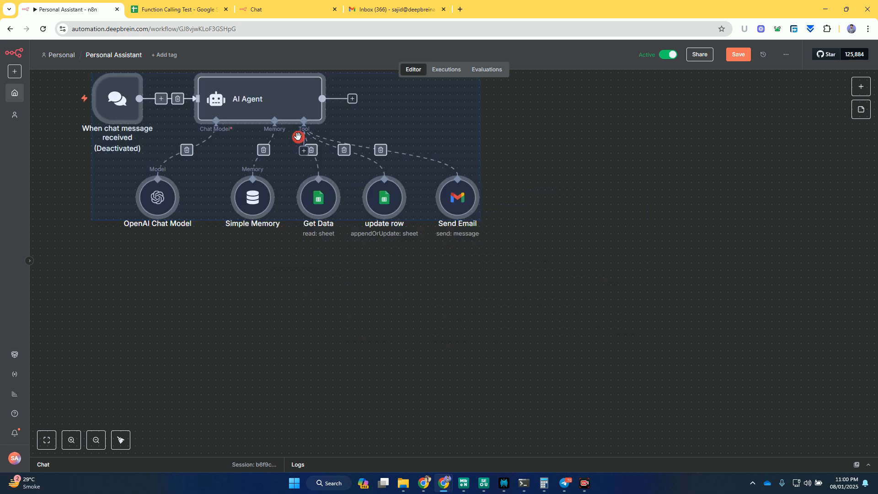
scroll(380, 342, down, 2)
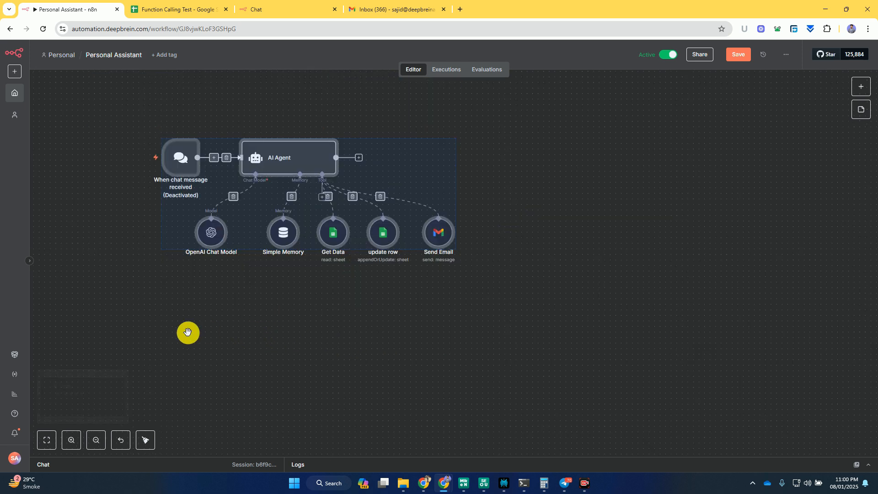
drag(187, 332, 256, 300)
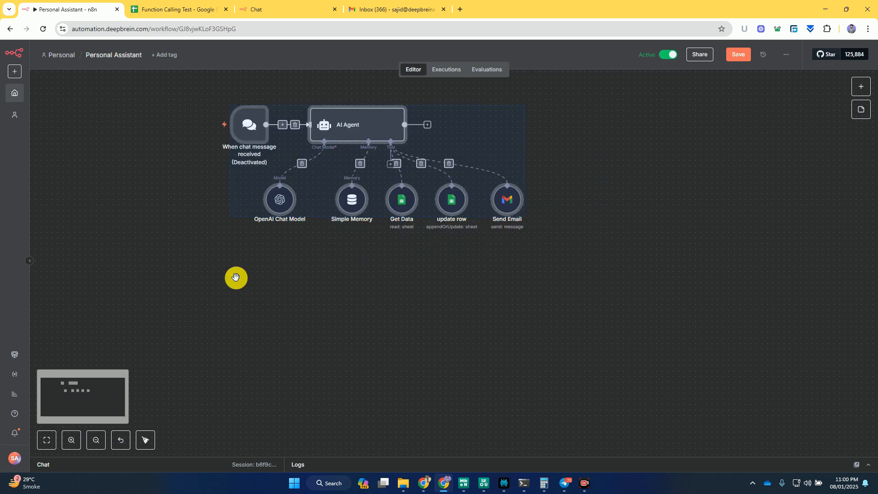
- Add a second AI Agent node to the workflow and place it in the empty area below the existing agent
click(324, 329)
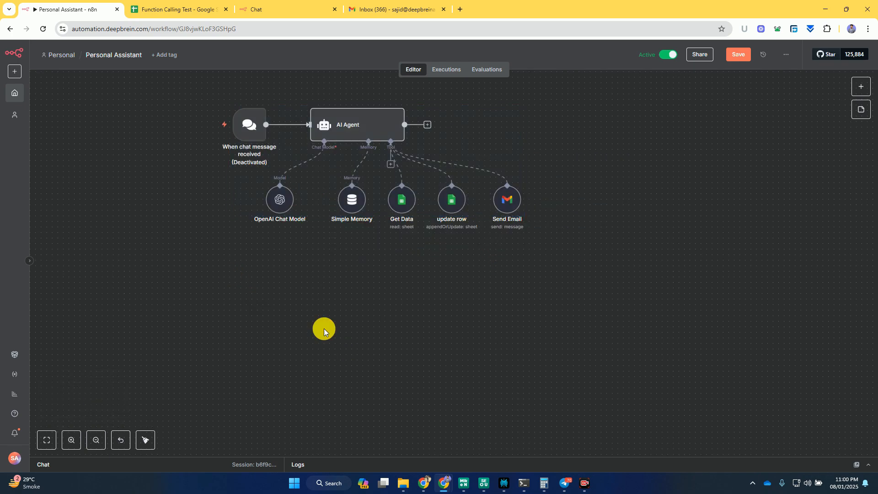
click(860, 86)
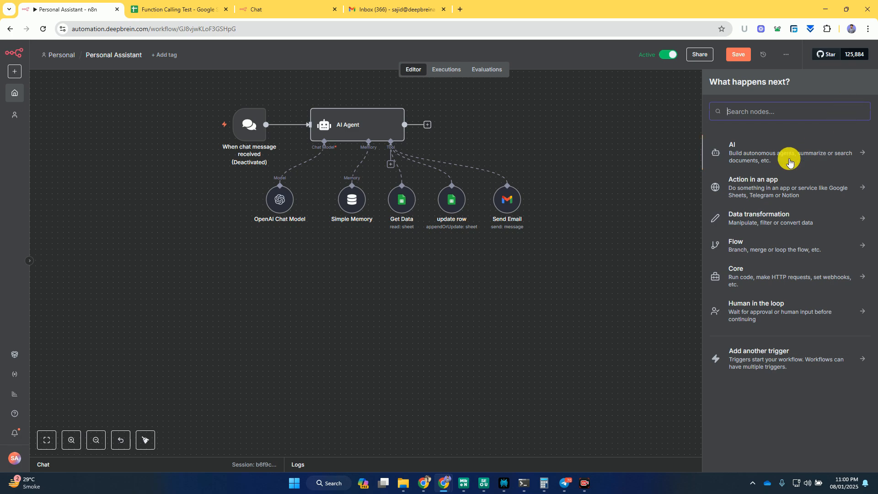
click(789, 163)
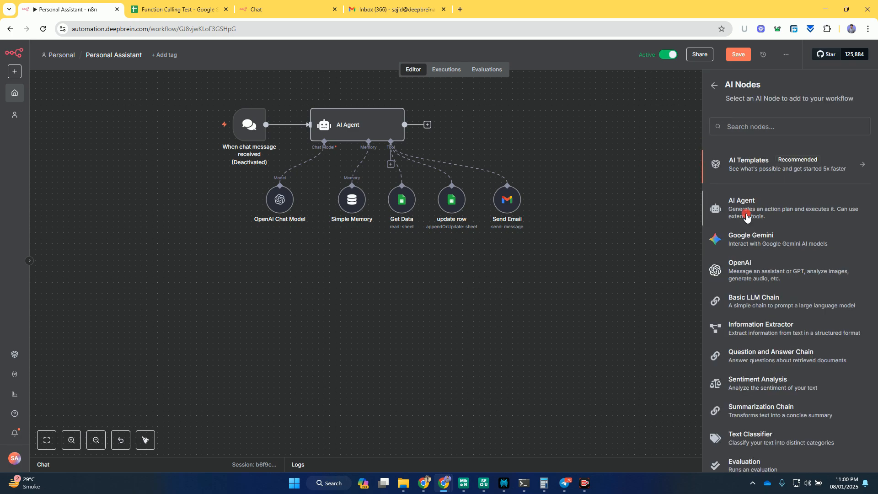
click(746, 216)
click(557, 59)
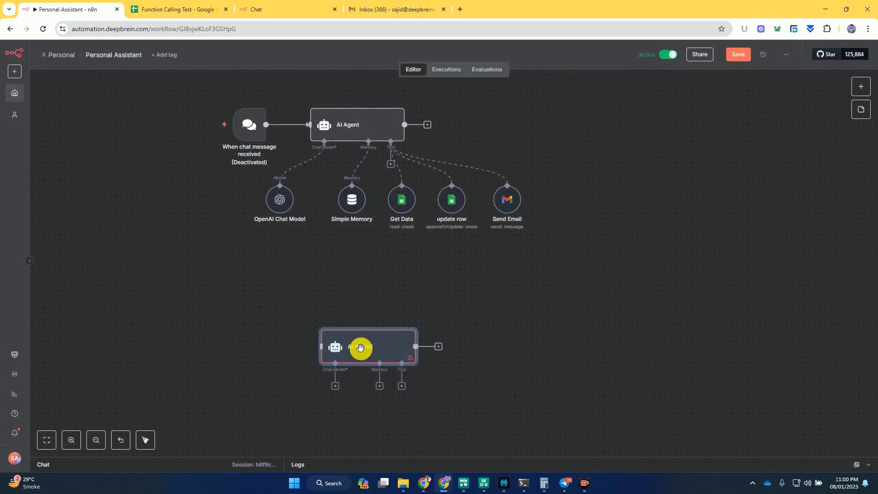
drag(360, 348, 336, 304)
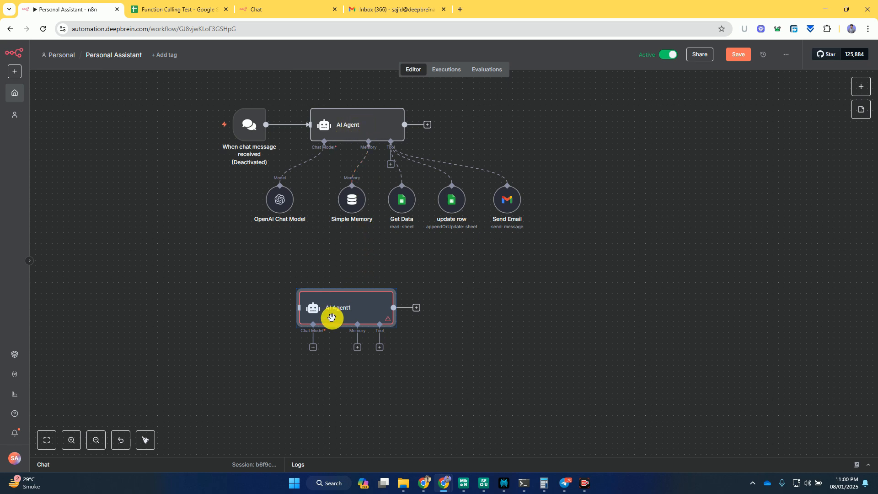
click(256, 346)
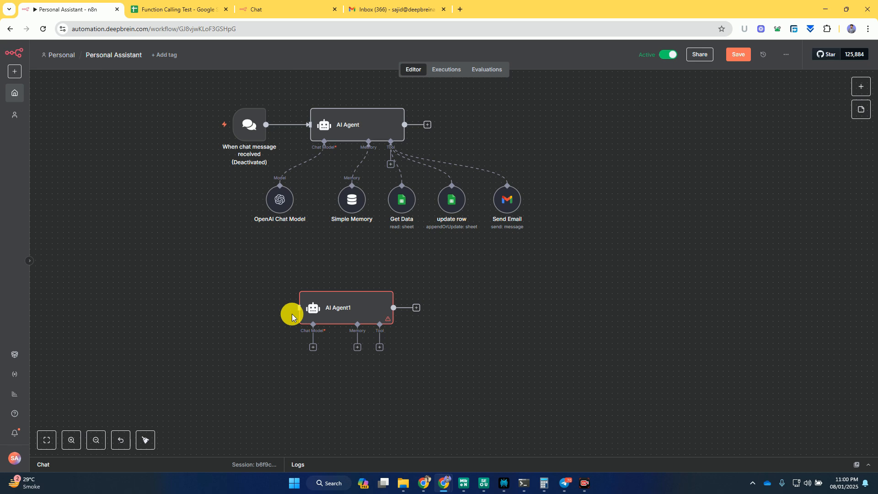
click(362, 307)
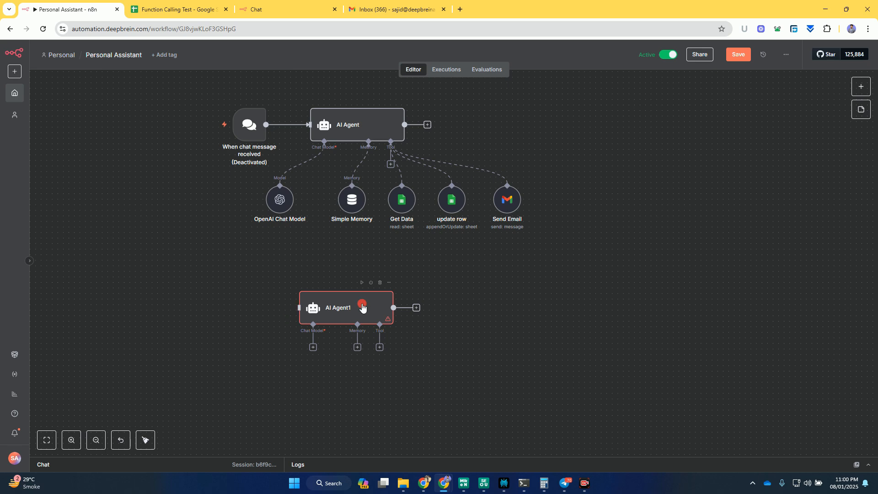
- Try to add another "On chat message" trigger to the workflow for the new agent
click(862, 86)
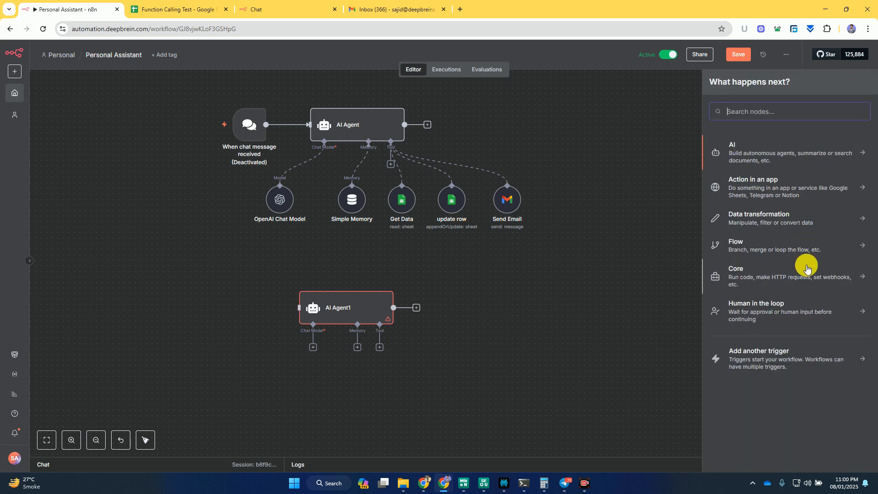
click(767, 353)
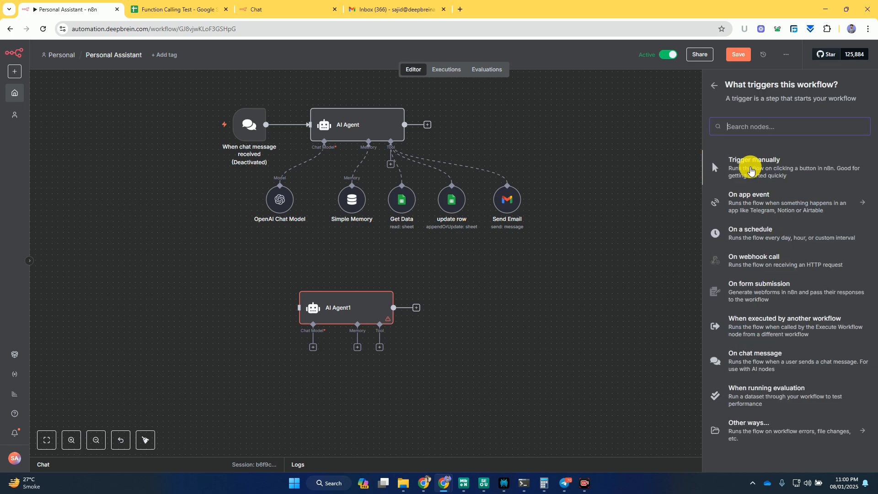
click(753, 355)
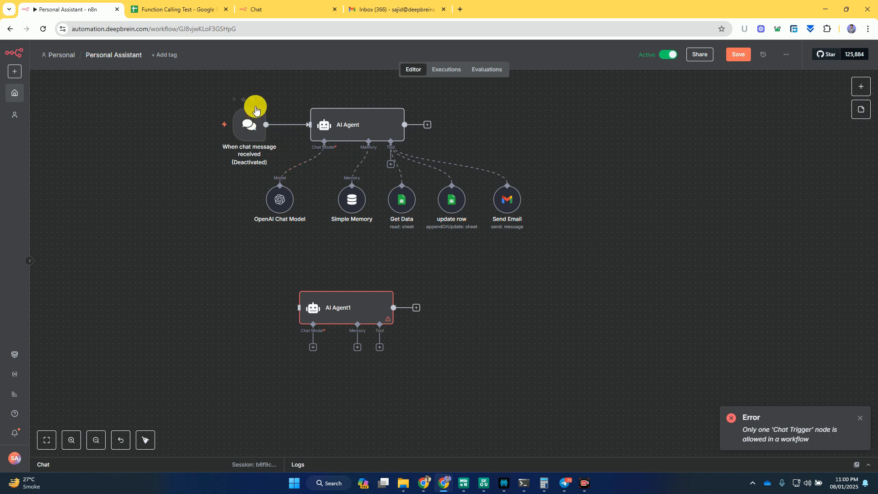
- Replace the deactivated chat trigger with a new "On chat message" trigger, connected to and lined up with the new AI Agent node
click(253, 102)
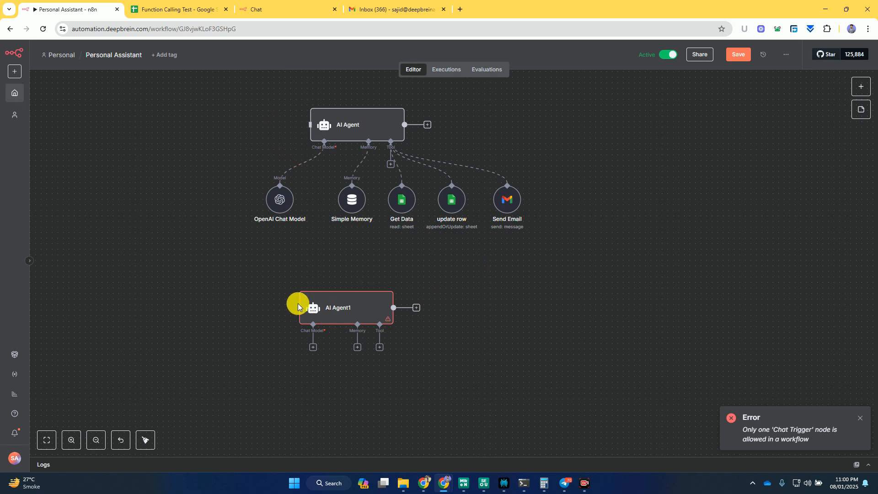
click(861, 86)
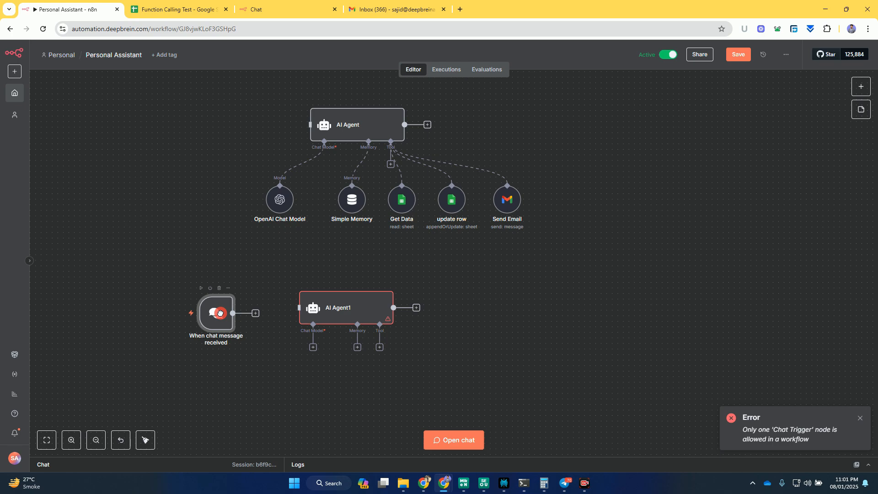
drag(220, 313, 197, 302)
drag(210, 302, 295, 305)
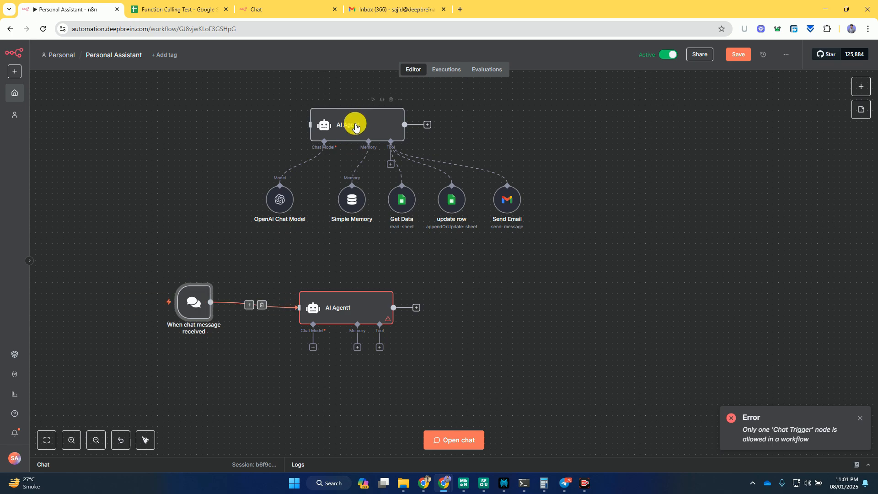
drag(339, 306, 294, 301)
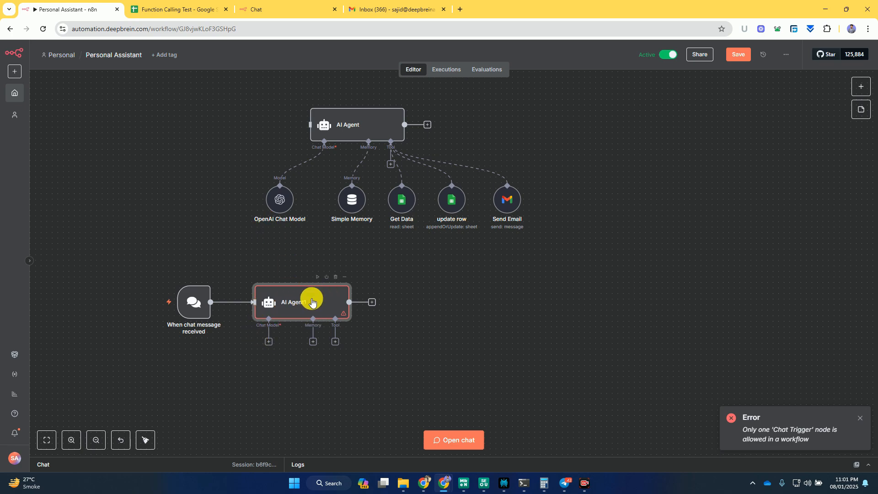
- Attach an OpenAI Chat Model to the new AI Agent node, keeping the gpt-4.1-mini model
scroll(246, 320, up, 3)
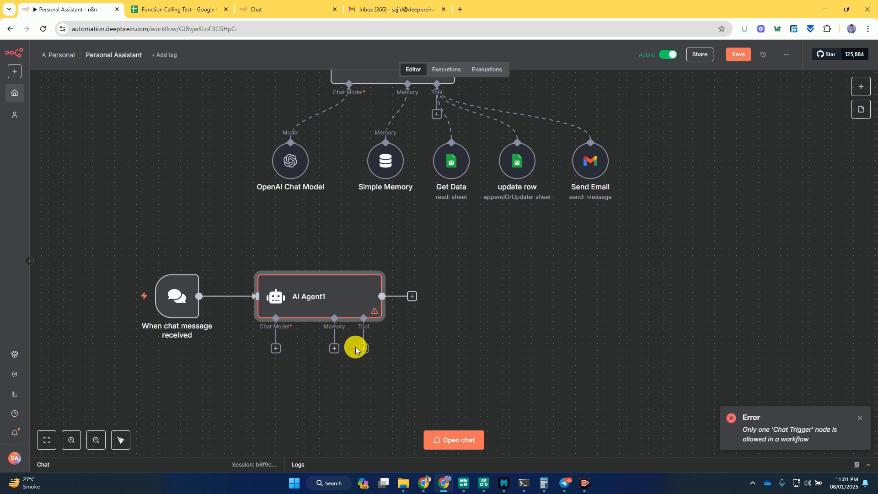
click(275, 349)
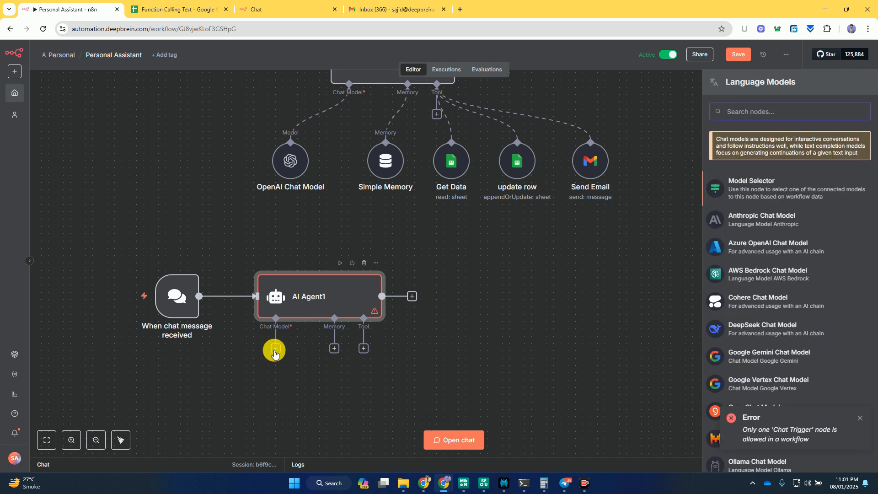
text(oep)
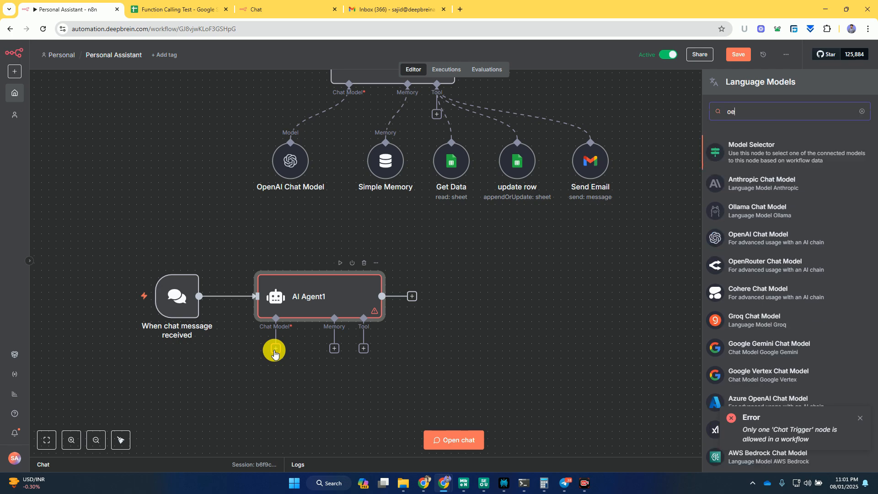
key(BackSpace)
key(BackSpace)
text(pen)
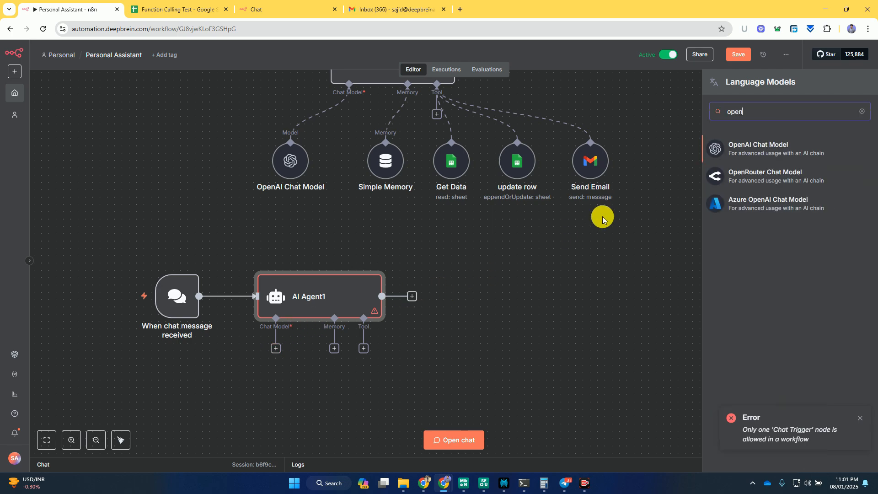
click(763, 147)
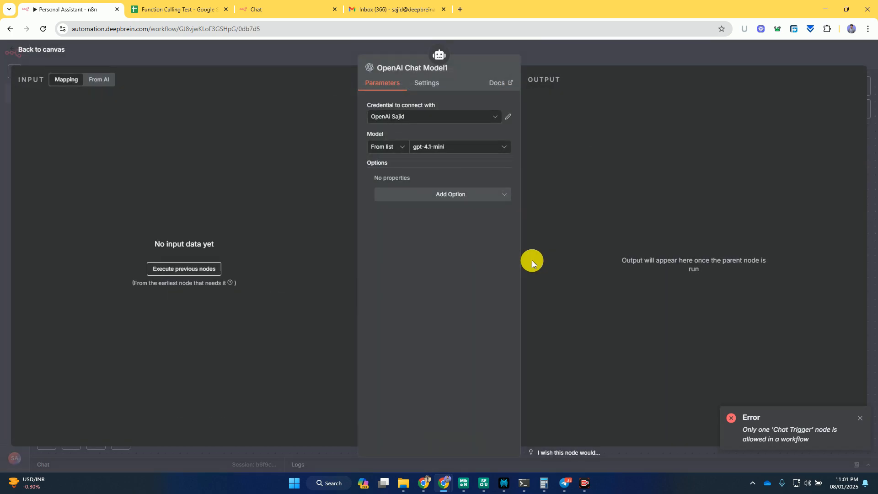
click(564, 51)
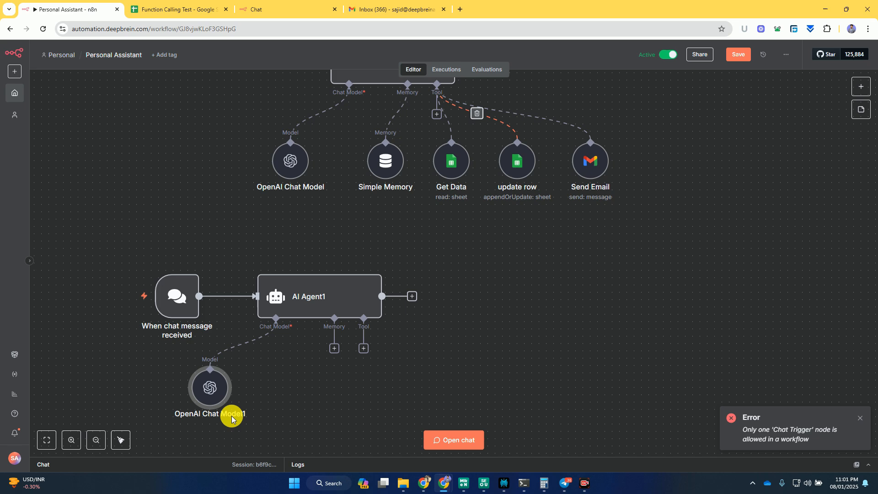
- Open the form for creating a new OpenAI credential from the new agent's chat model settings
double_click(209, 392)
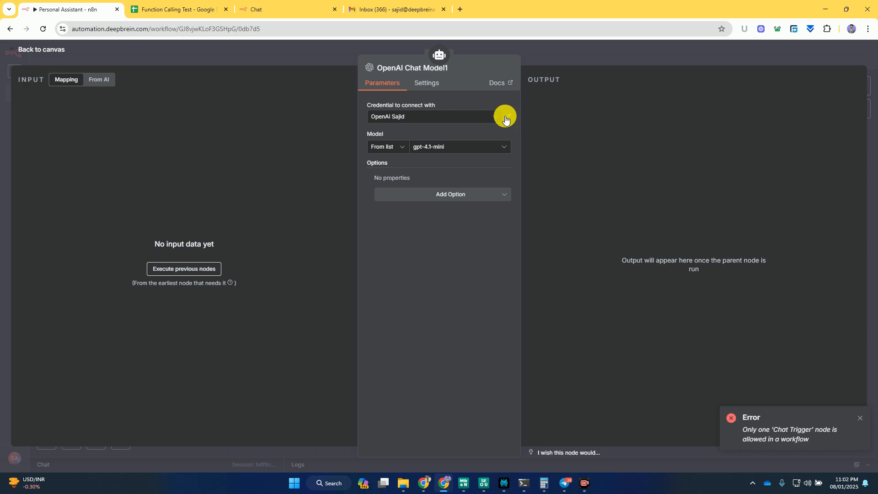
click(497, 117)
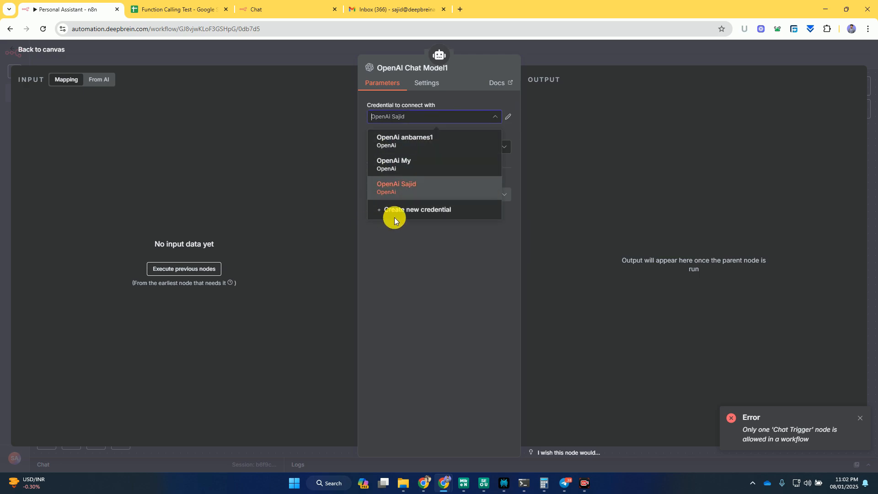
click(420, 210)
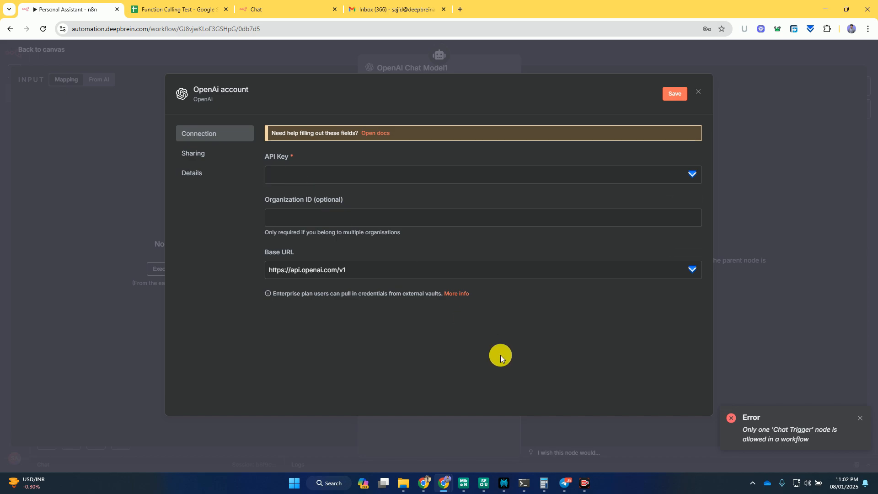
- Switch to the other browser window and load the API keys page of the OpenAI Platform
mouse_move(422, 480)
click(429, 443)
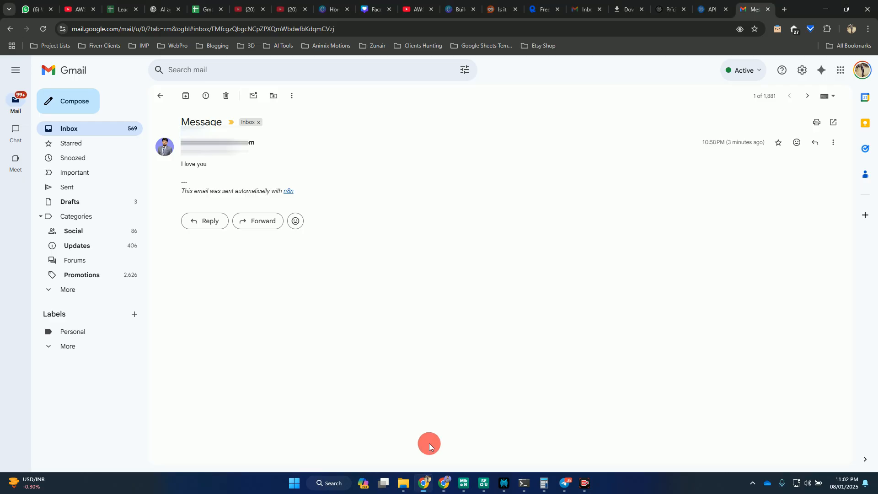
click(712, 4)
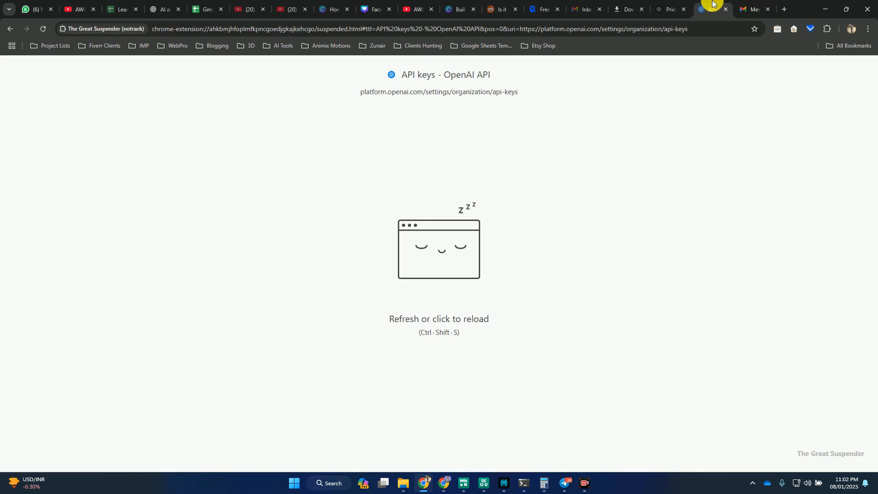
click(521, 176)
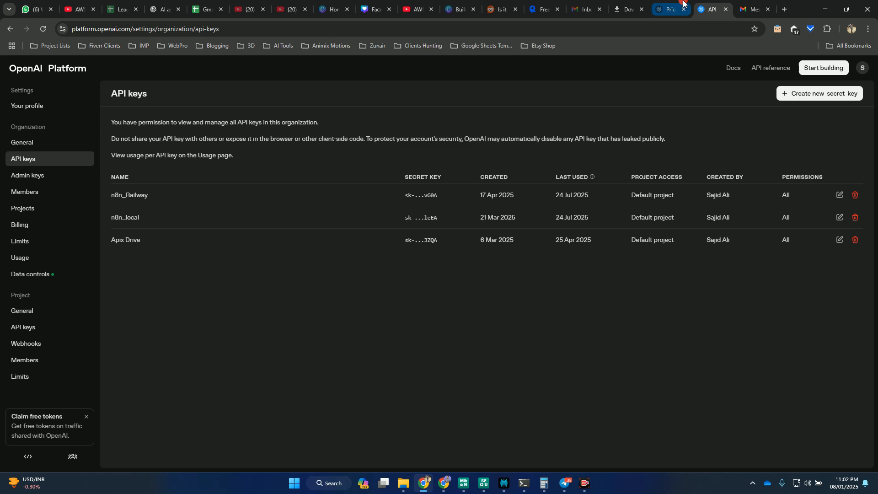
- Examine the OpenAI API pricing page for the token prices of GPT-4.1, GPT-4.1 mini and GPT-4.1 nano
click(671, 8)
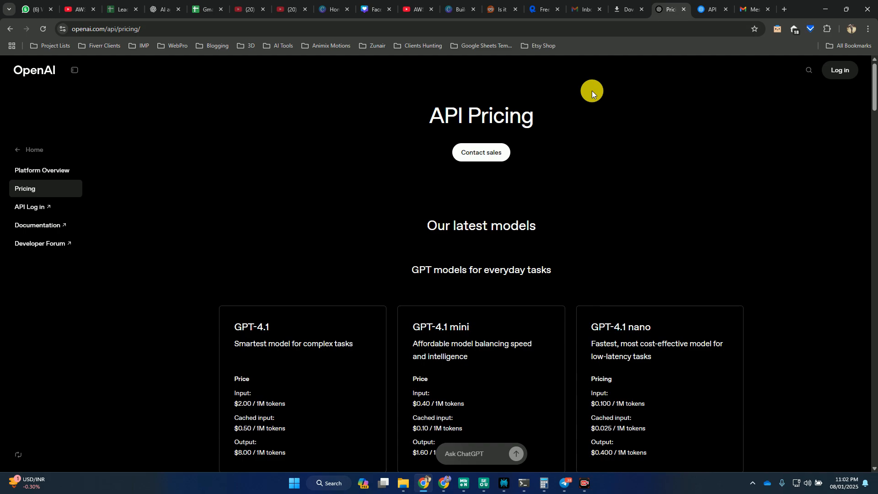
scroll(592, 91, down, 3)
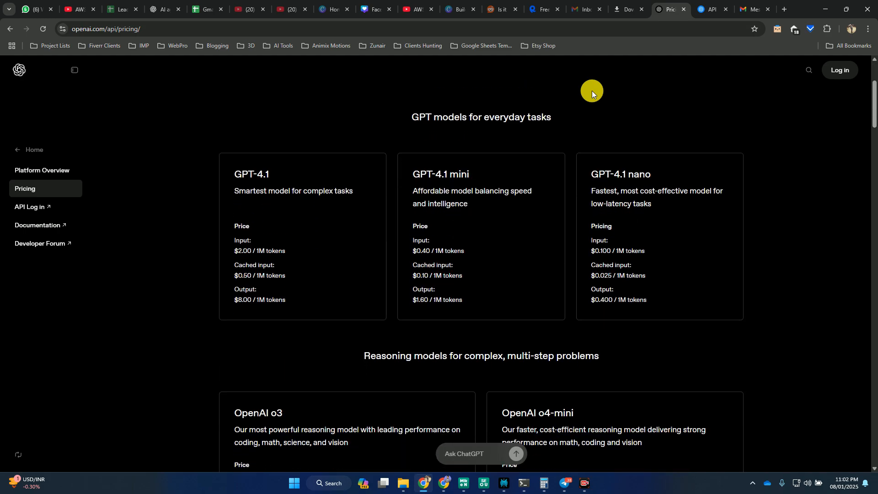
scroll(591, 91, up, 2)
scroll(591, 90, down, 1)
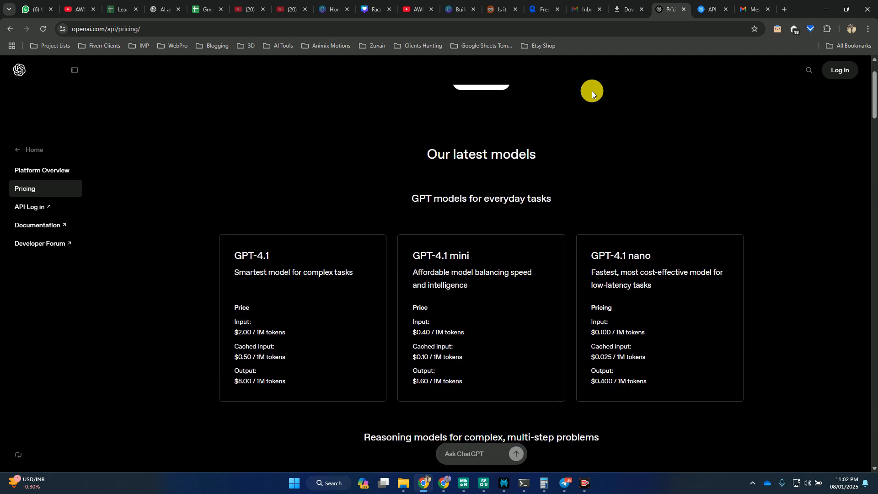
scroll(591, 90, down, 1)
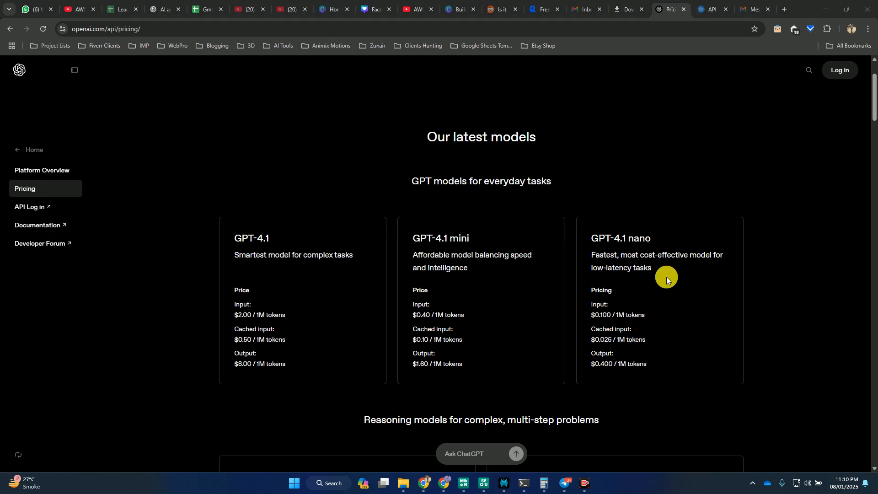
- Switch to the Skool classroom page in the other browser window and read through its explanation of AI tokens
key(alt+Tab)
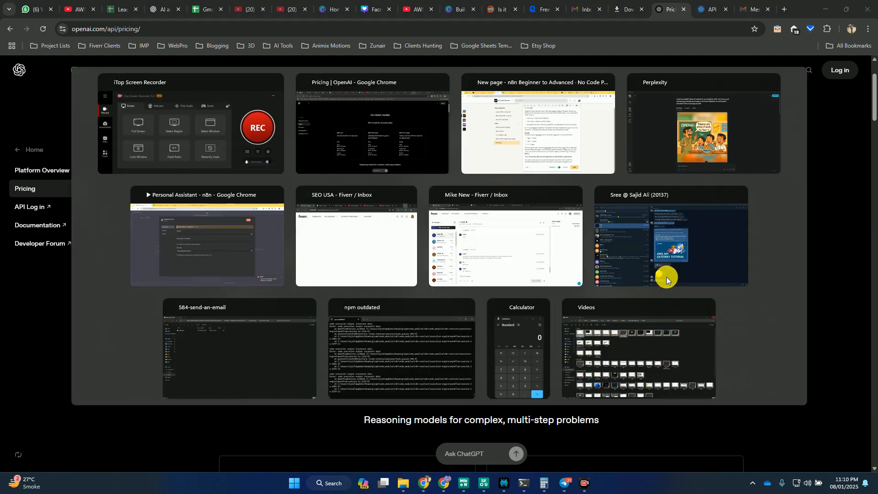
key(alt+Tab)
key(alt+Tab)
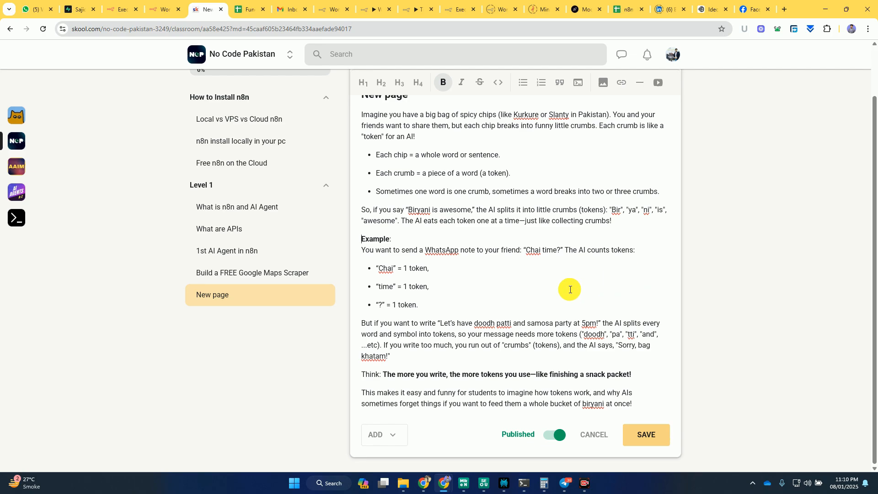
scroll(558, 294, up, 1)
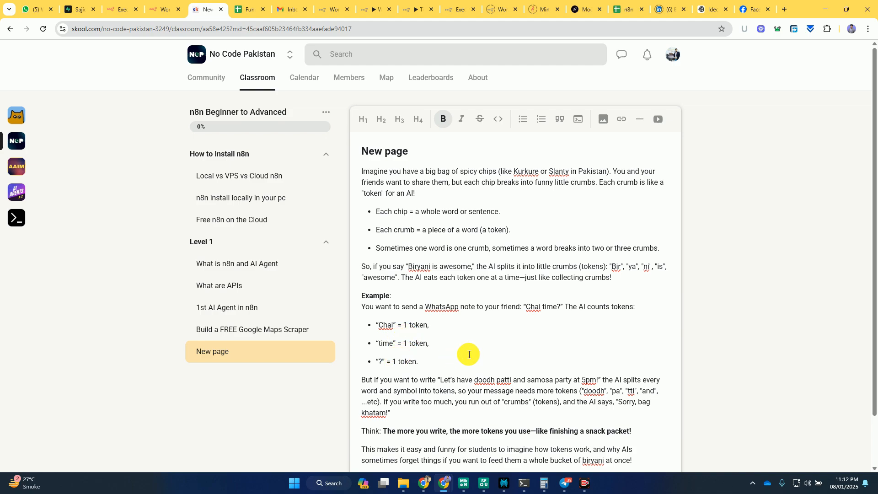
scroll(484, 350, down, 2)
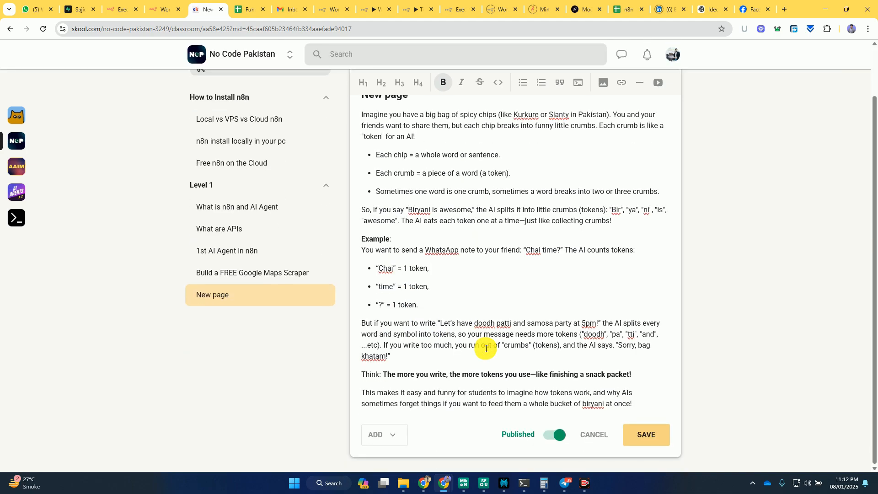
scroll(567, 326, up, 2)
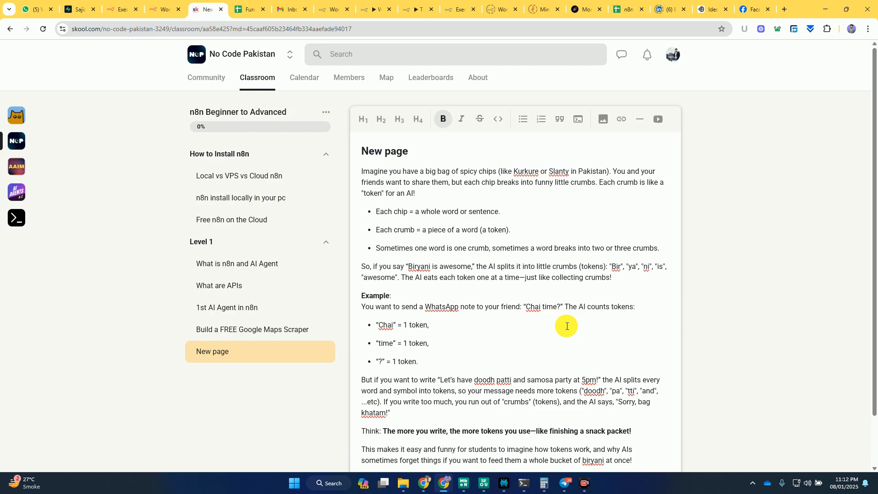
- Switch to the n8n browser window and search Google in a new tab for "how many tokens in 1000 words"
mouse_move(443, 484)
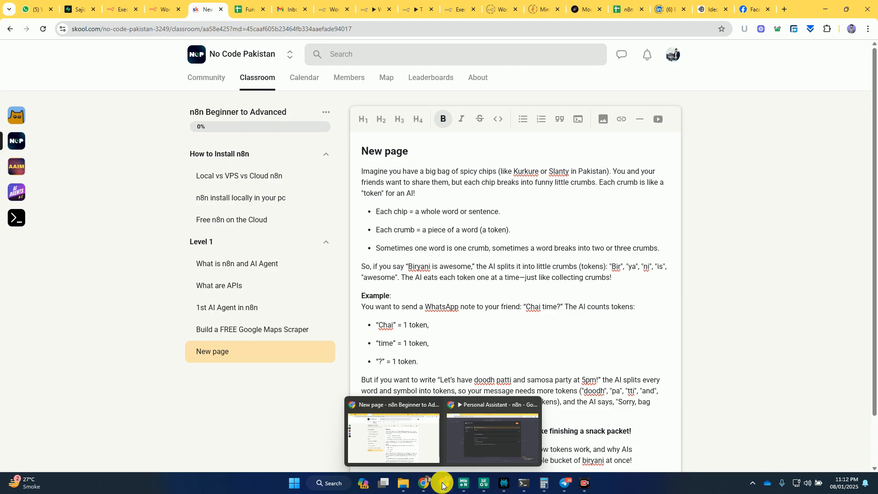
click(472, 430)
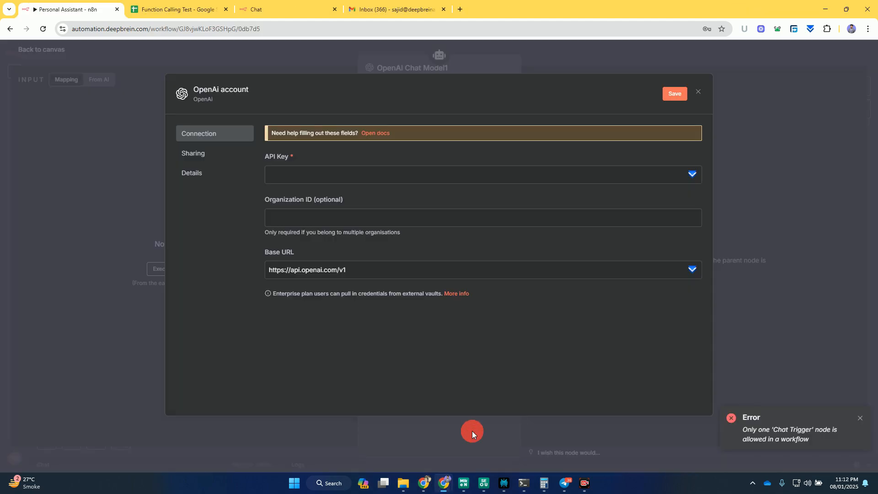
click(458, 9)
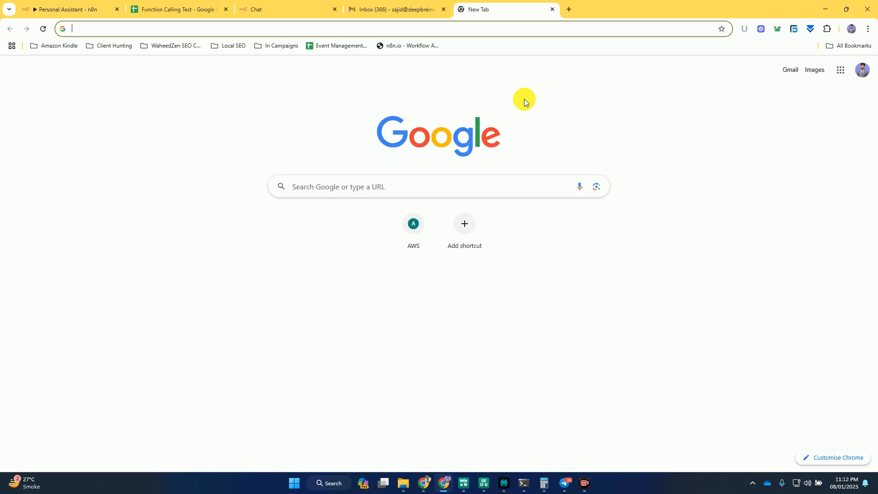
text(h)
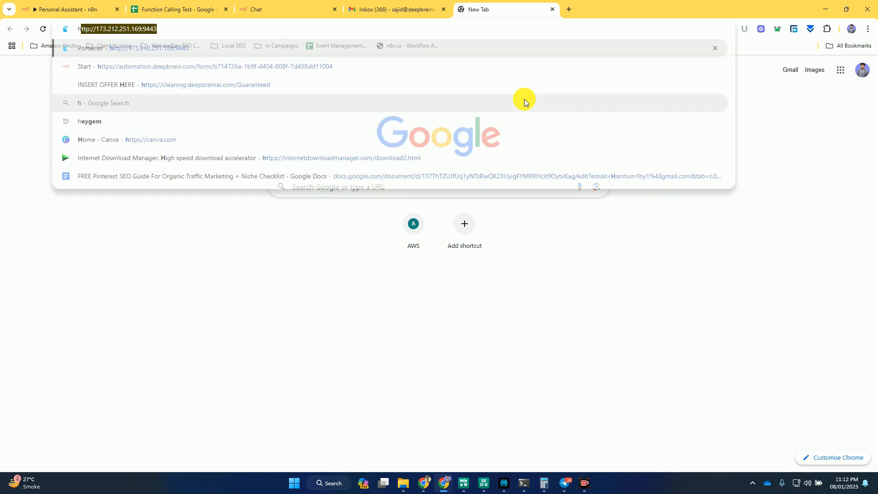
text(ow many tokens in )
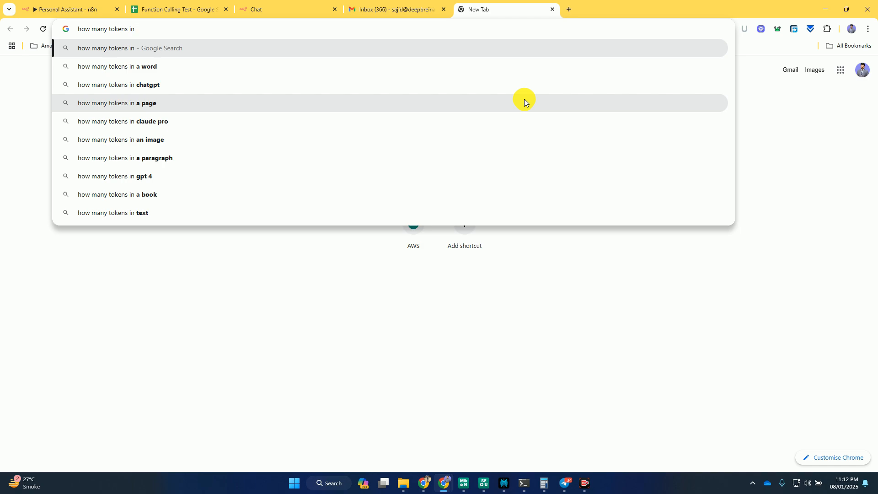
text(1000 w)
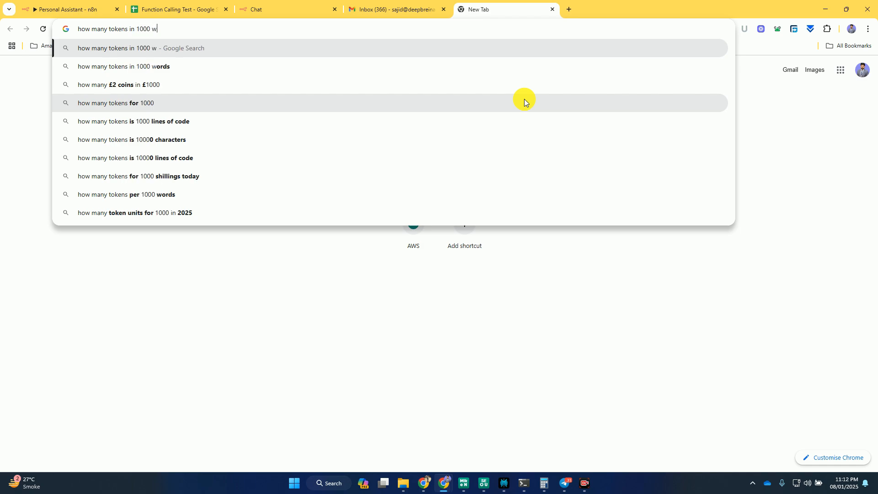
text(ords)
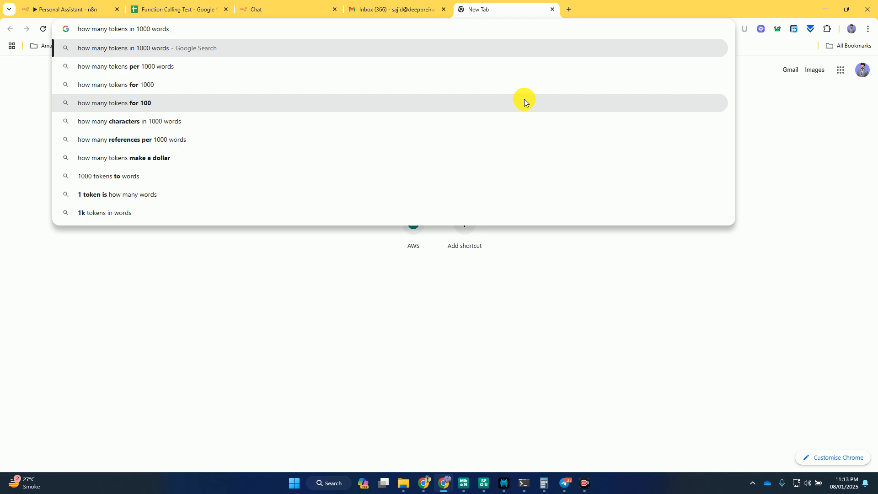
key(Return)
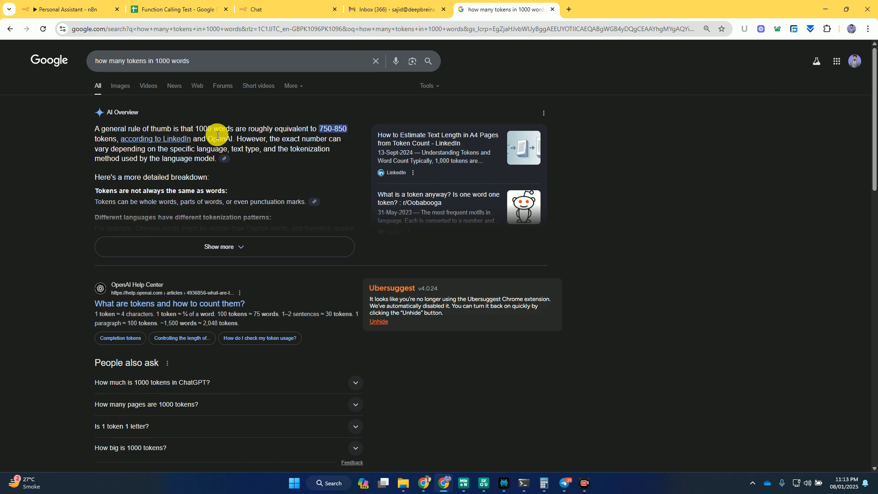
- Check the token unit of the GPT-4.1 nano prices on the OpenAI pricing page and return to the Google results window
mouse_move(423, 482)
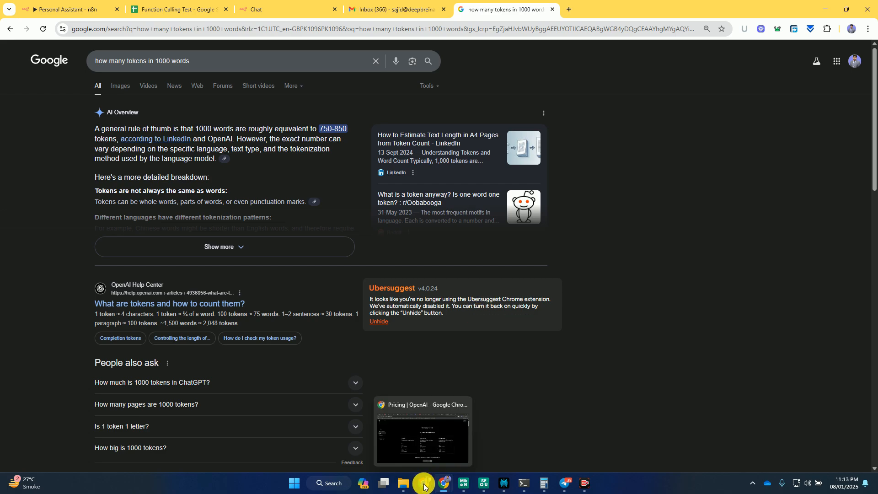
click(423, 445)
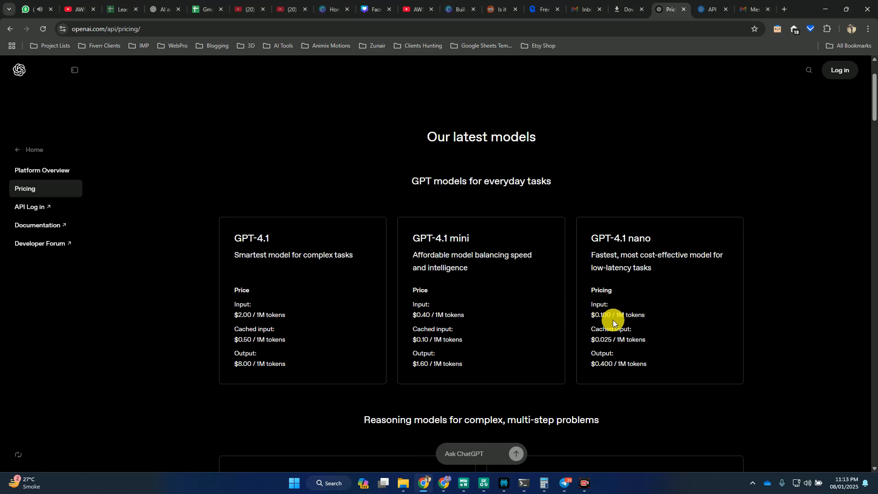
key(alt+Tab)
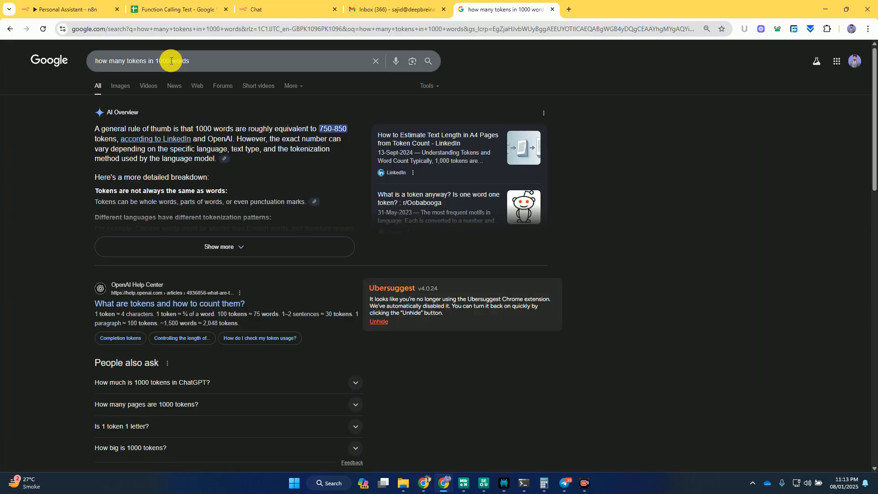
- Search Google for "how many words in 1 million tokens"
drag(214, 61, 128, 61)
text(wo)
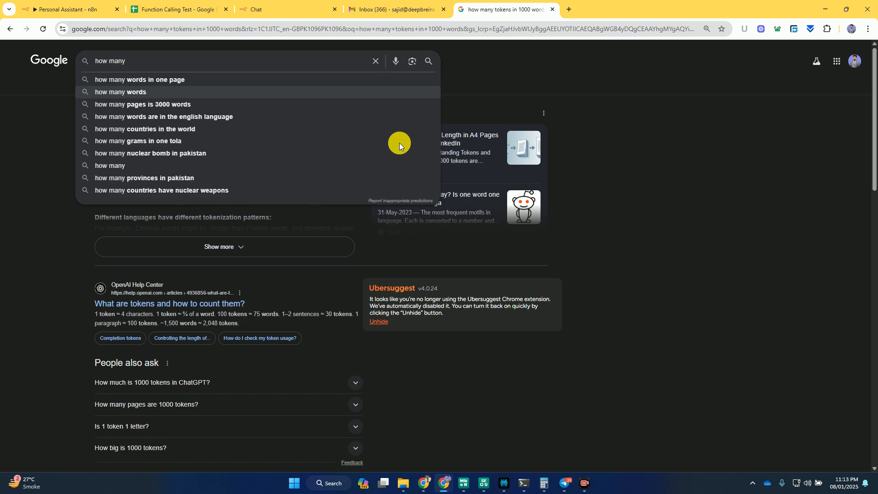
text(rds in)
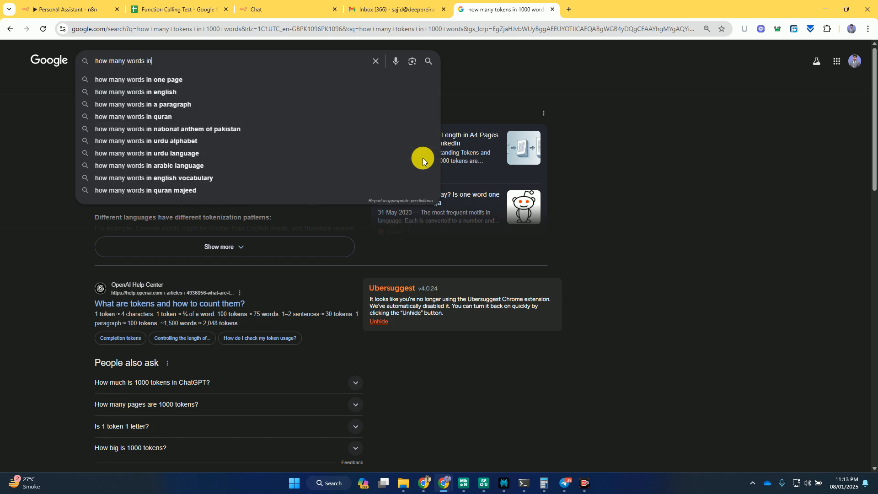
text( on)
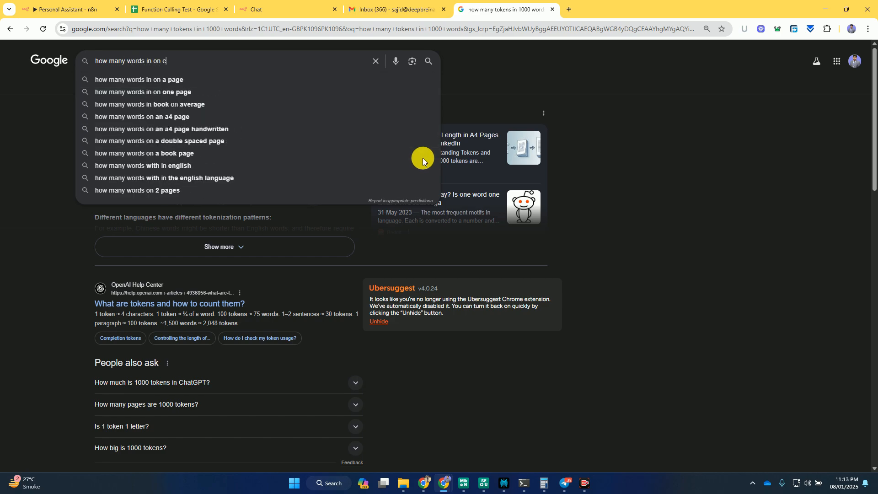
text(e million)
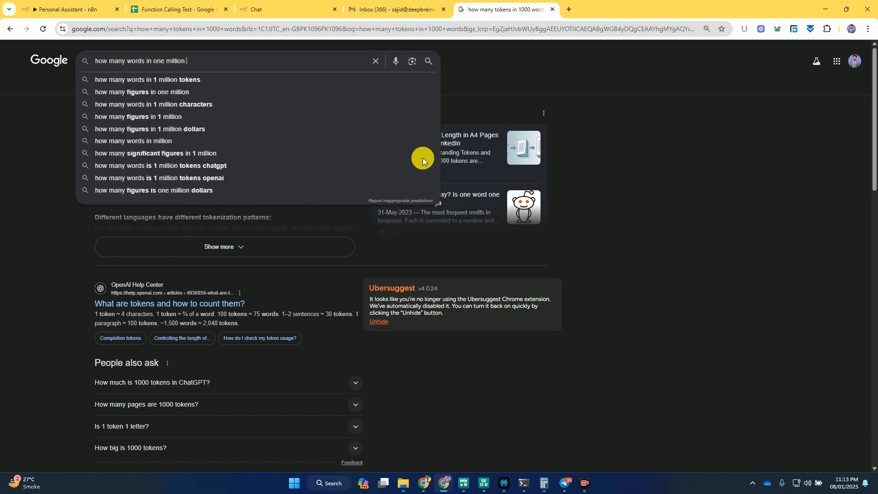
key(Down)
key(Return)
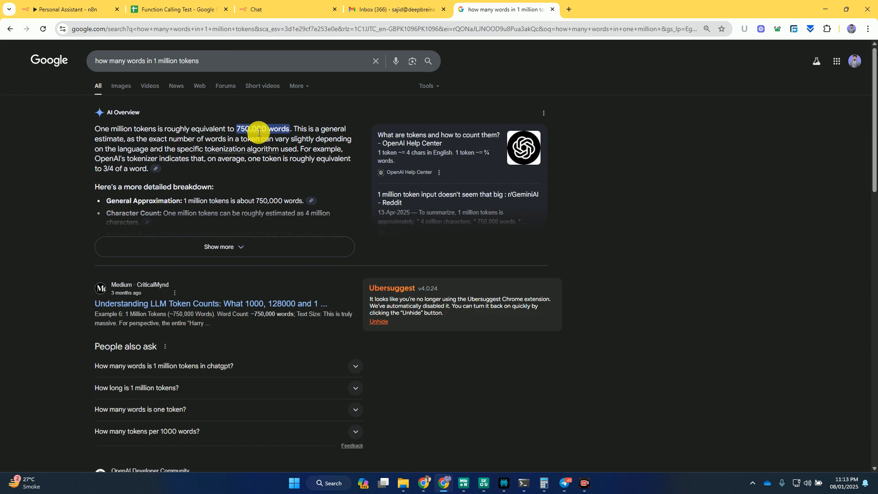
- Examine the OpenAI pricing page for the prices of the reasoning models, model fine-tuning and the Realtime and Image Generation APIs
key(alt+Tab)
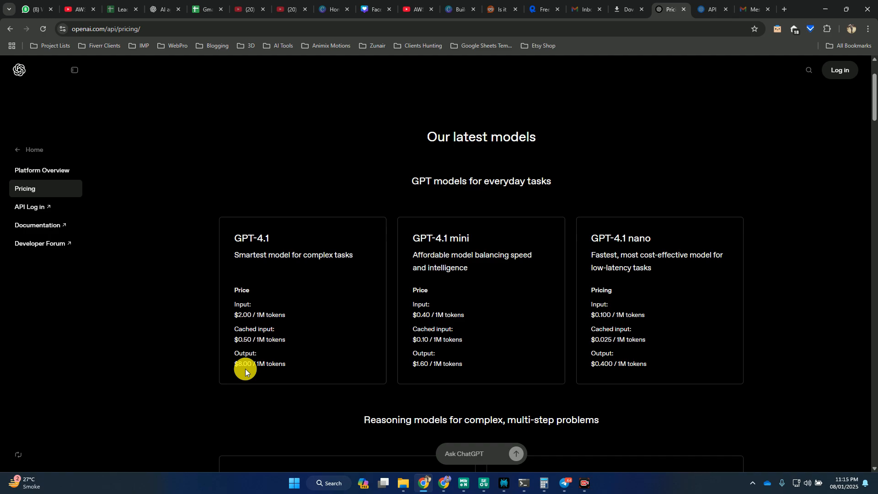
scroll(448, 356, down, 7)
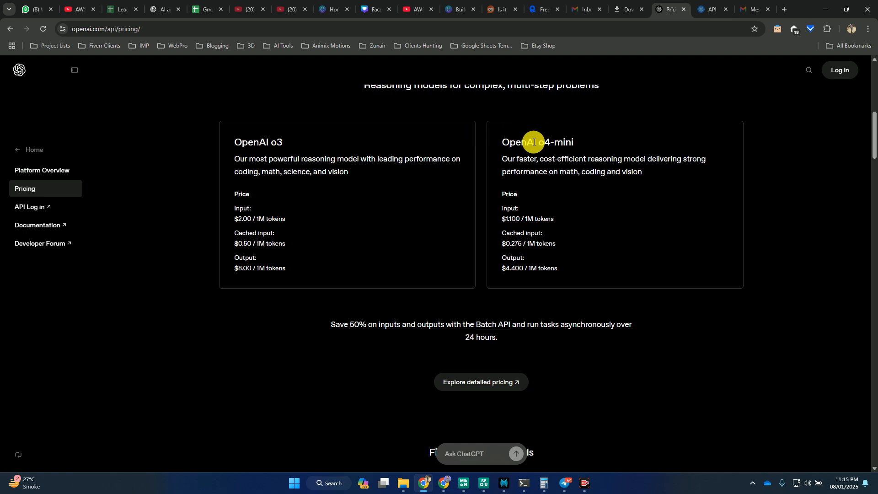
scroll(541, 215, down, 3)
scroll(541, 216, down, 5)
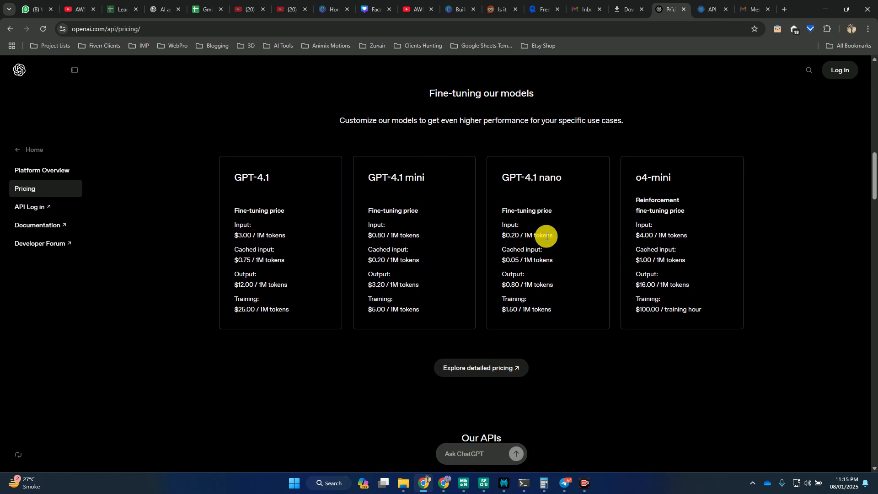
scroll(545, 235, down, 5)
scroll(546, 237, down, 3)
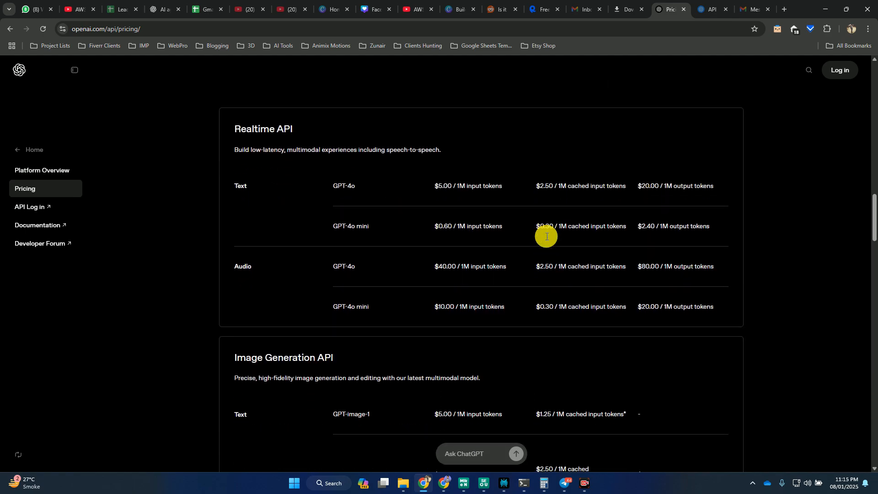
scroll(546, 235, down, 5)
scroll(546, 236, up, 20)
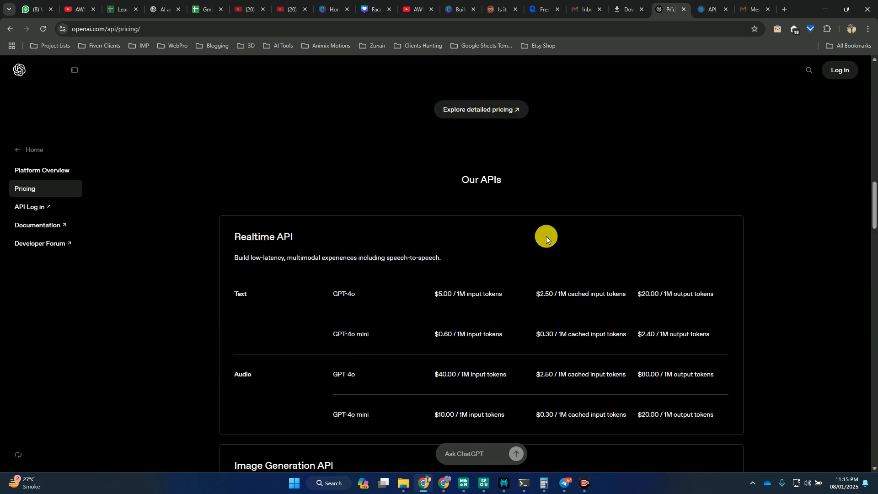
- Switch to the OpenAI Platform page and open the organization's billing overview to check the credit balance
click(702, 5)
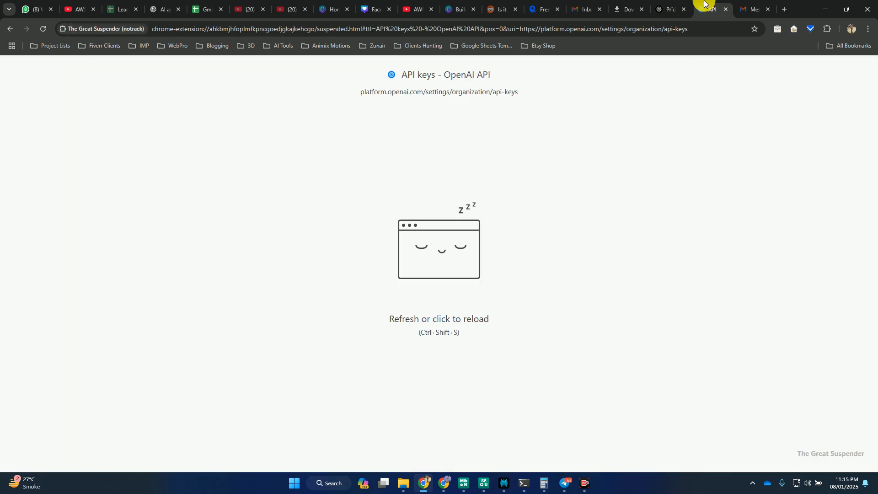
click(677, 4)
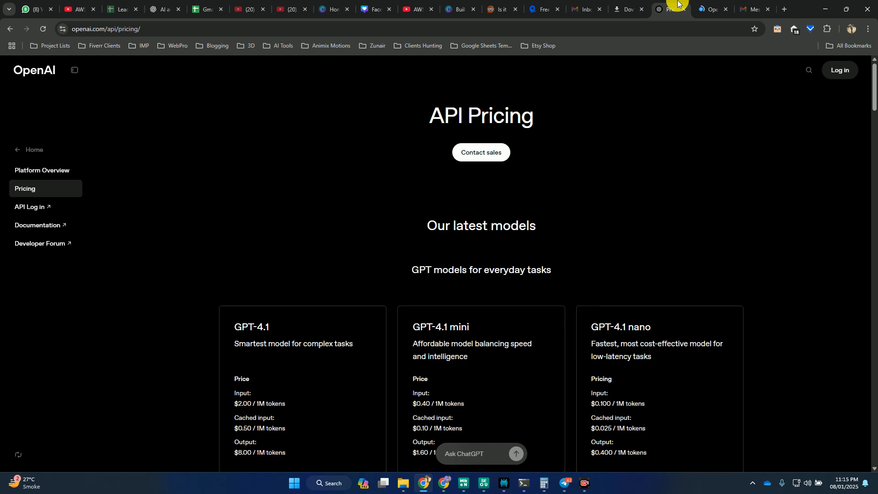
click(708, 6)
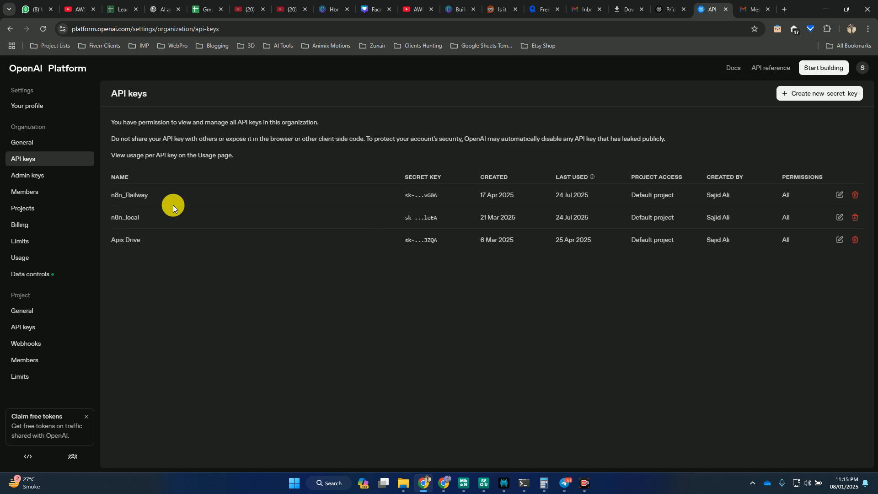
click(31, 224)
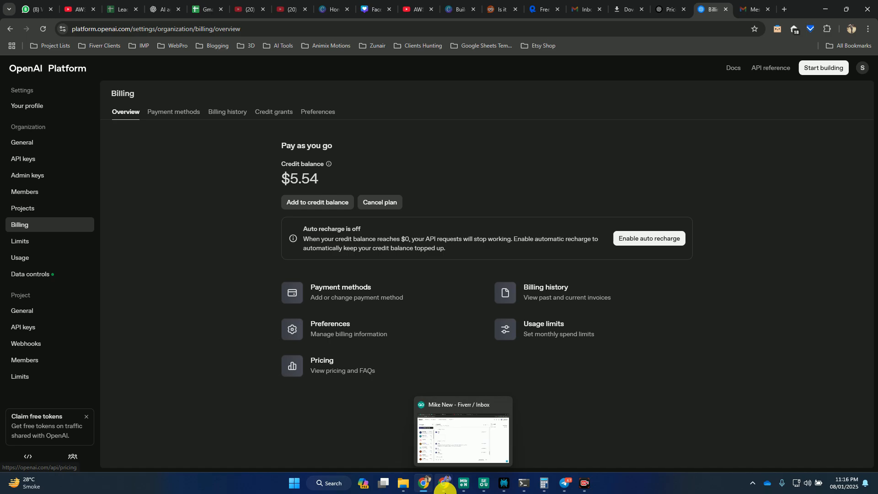
- Switch to n8n to view the API Key field in the OpenAI credential form and return to the OpenAI Platform window
mouse_move(443, 483)
click(401, 442)
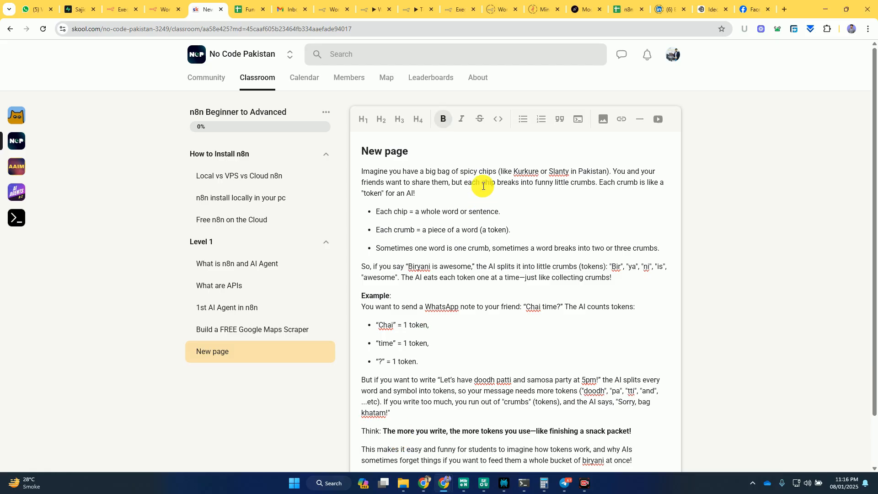
key(alt+Tab)
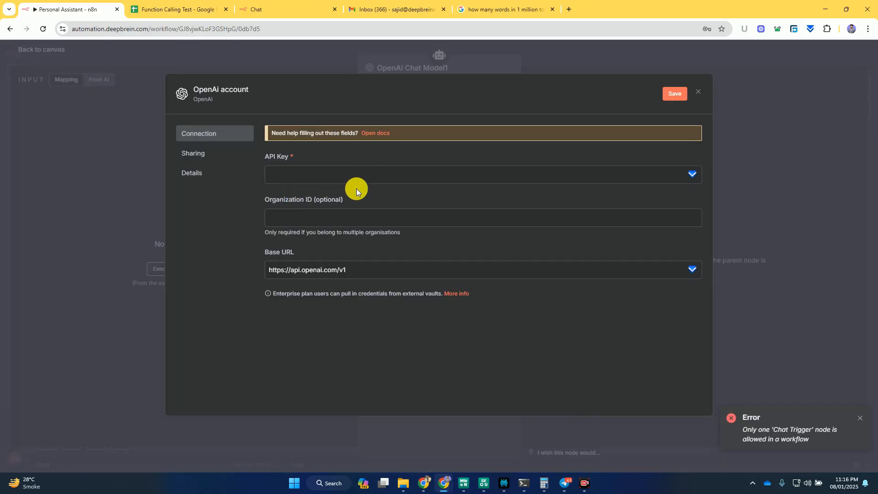
key(alt+Tab)
key(alt+Tab)
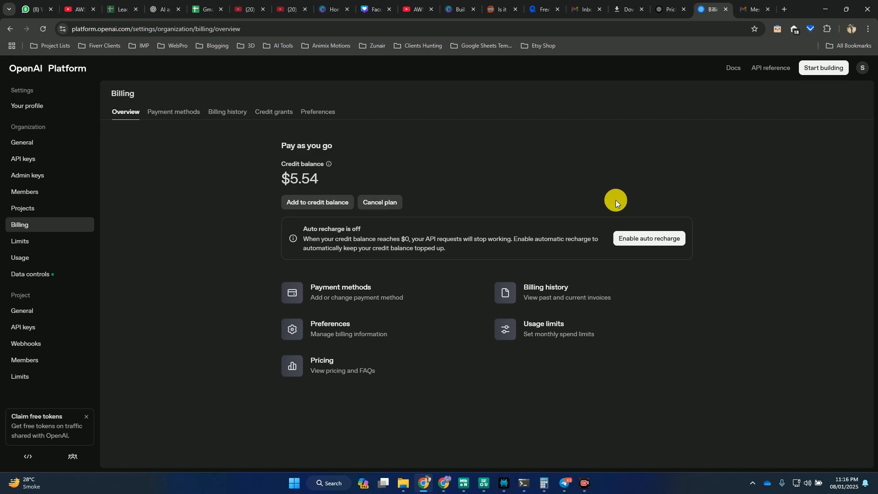
- Open the new secret key form from the organization's API keys, view its project choices and dismiss it without creating a key
click(21, 160)
click(810, 94)
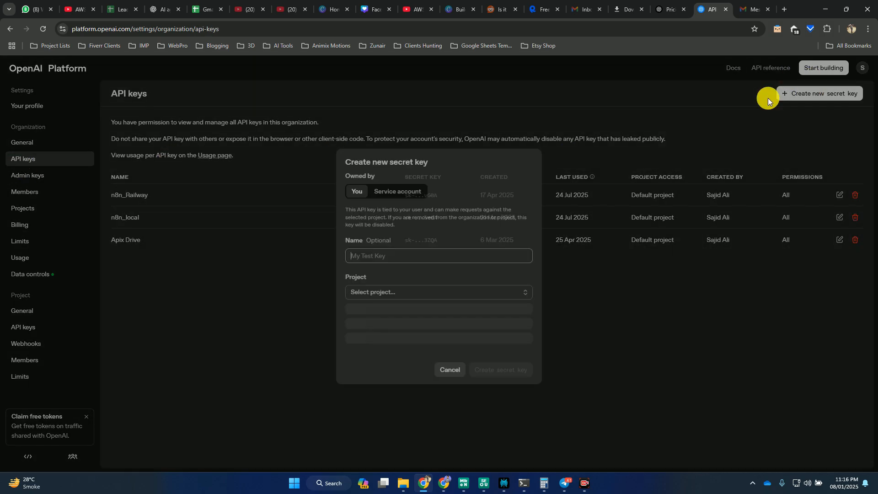
click(382, 294)
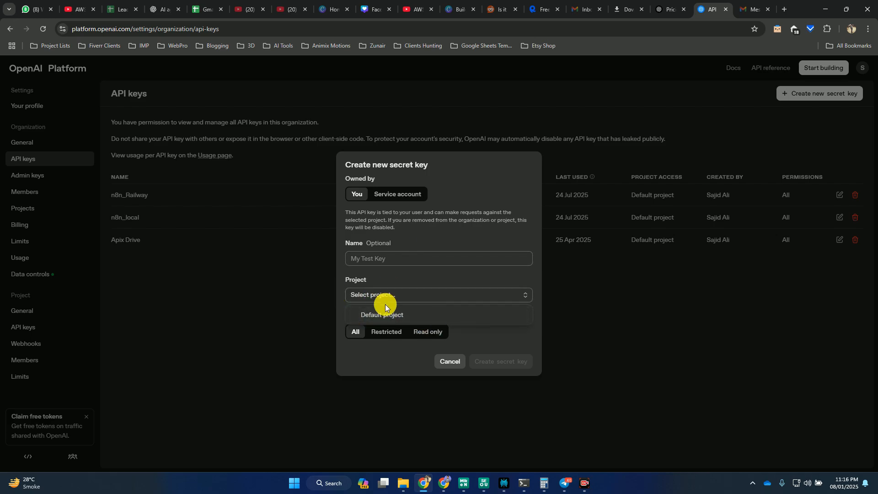
click(366, 255)
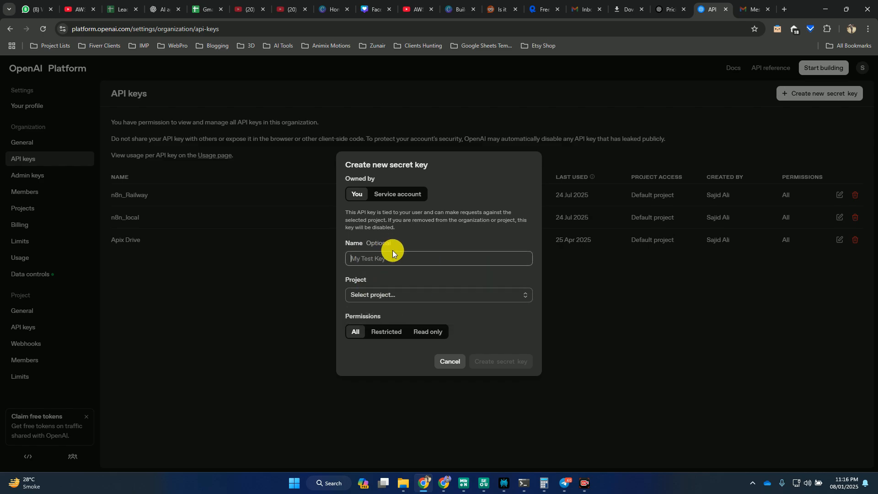
click(551, 347)
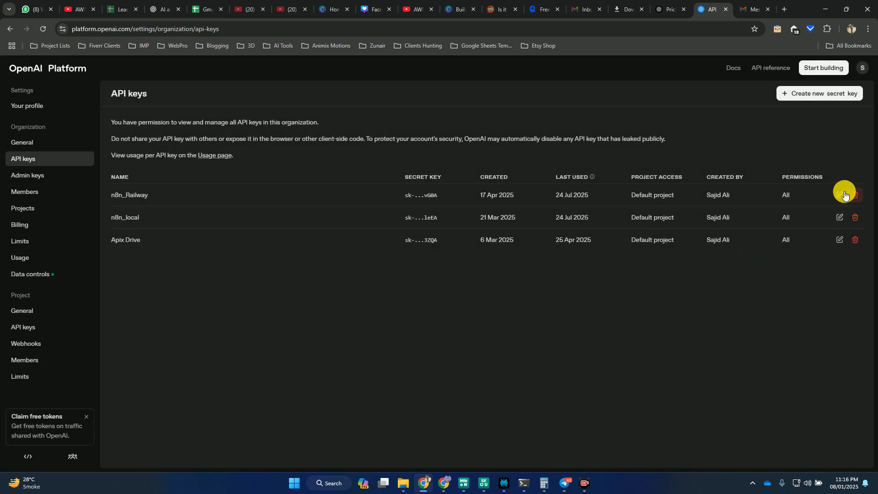
- Switch to n8n, close the OpenAI credential form without entering a key, and return from the chat model settings to the canvas
key(alt+Tab)
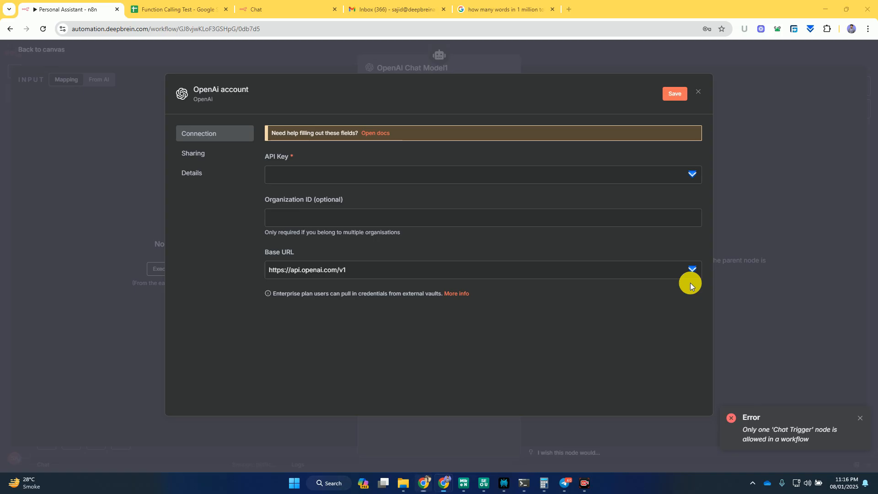
click(299, 174)
click(737, 87)
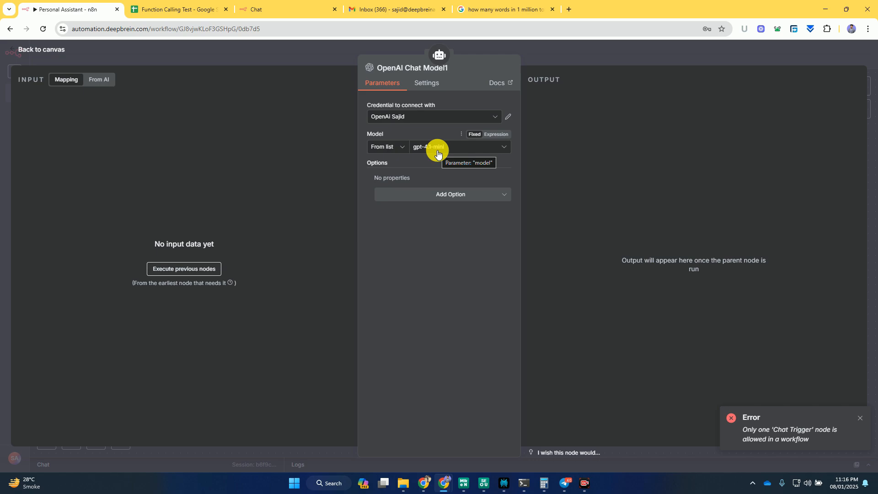
key(Escape)
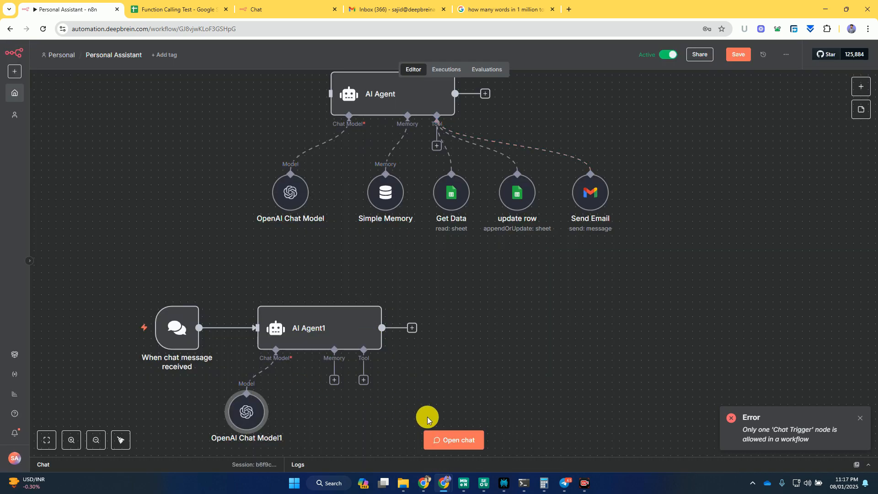
- Open the workflow chat and send the test message "Hi" to the new agent
scroll(490, 353, down, 3)
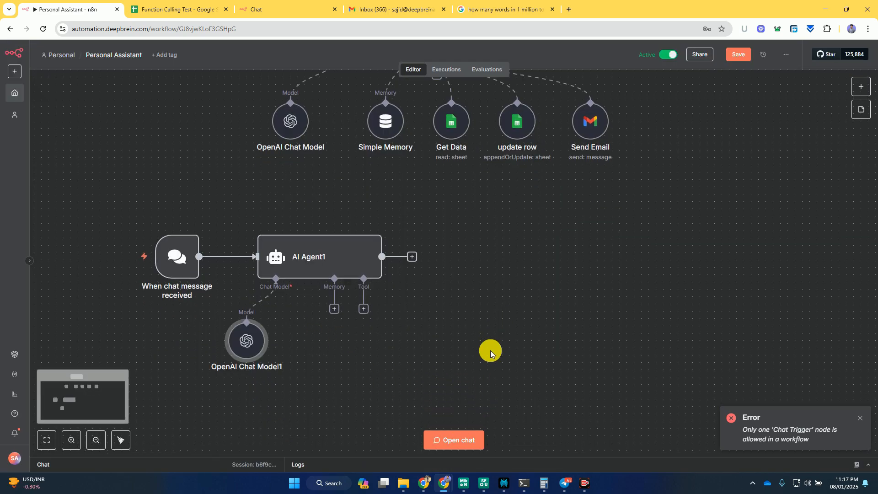
click(470, 438)
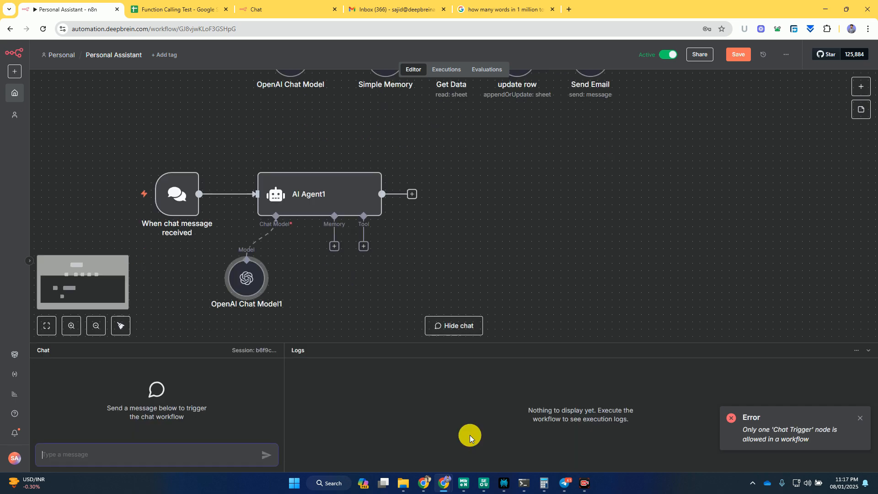
text(Hi)
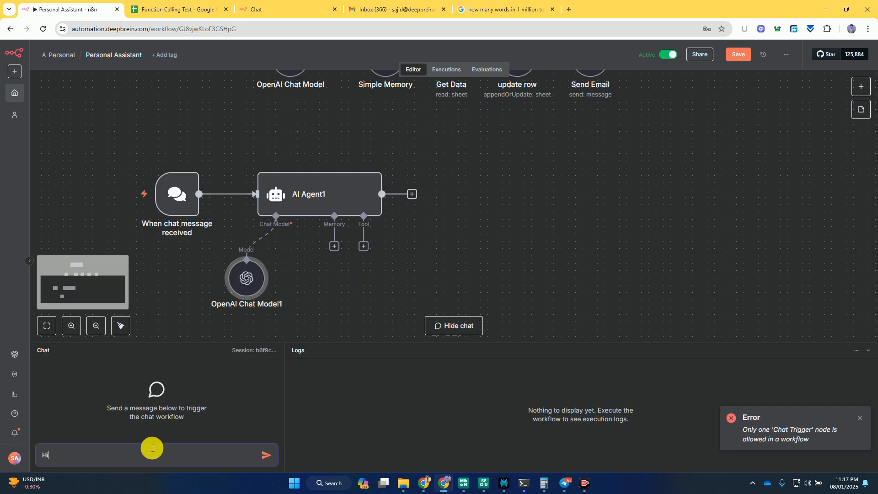
key(Return)
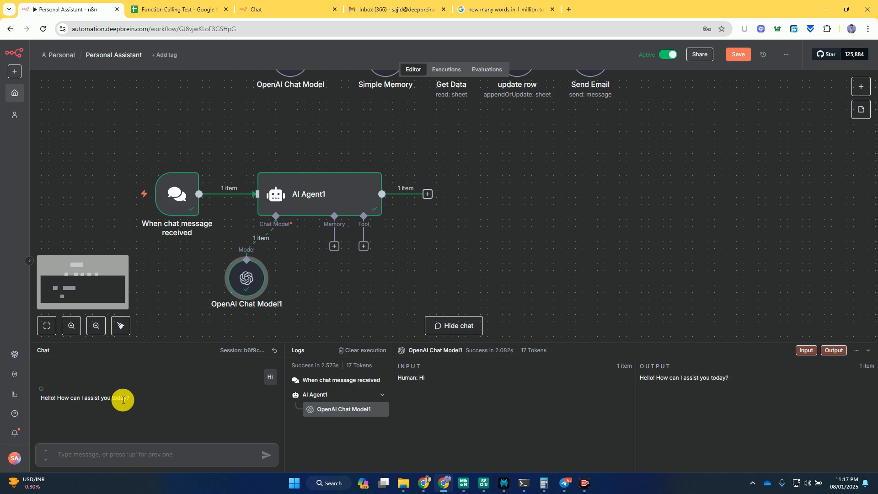
- Attach a Simple Memory node to AI Agent1, place it beside the new chat model, and collapse the chat area
click(334, 247)
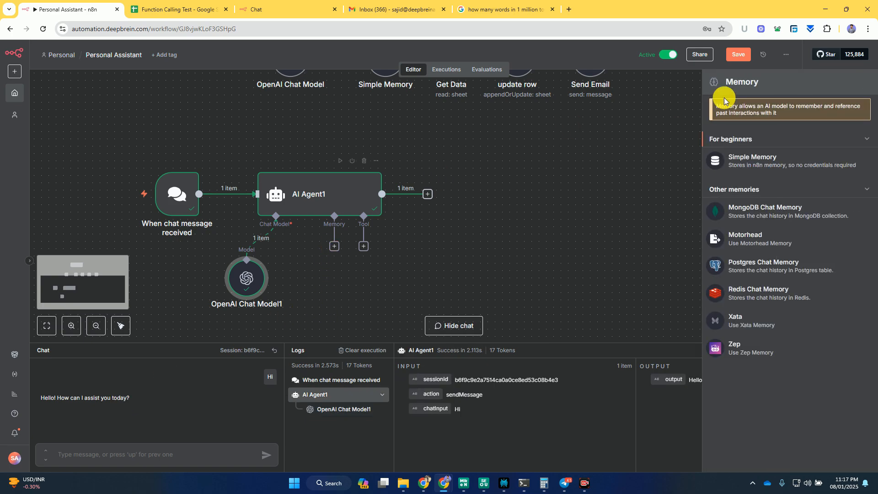
click(755, 166)
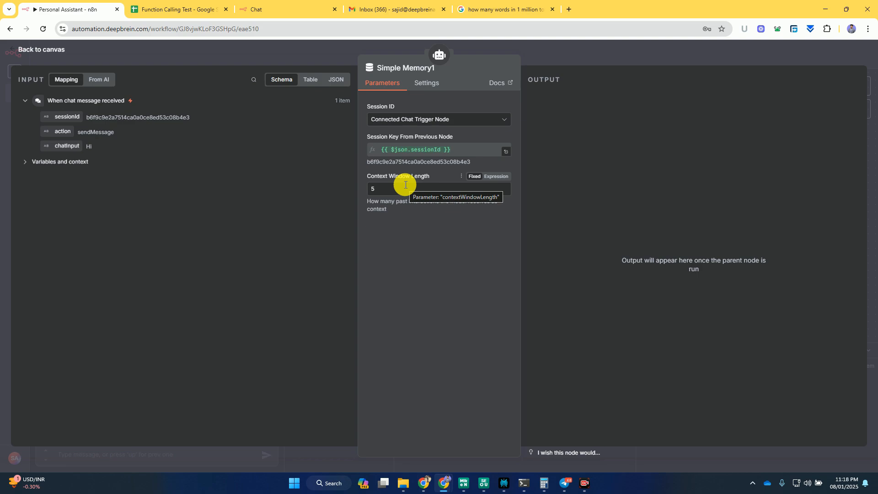
click(548, 55)
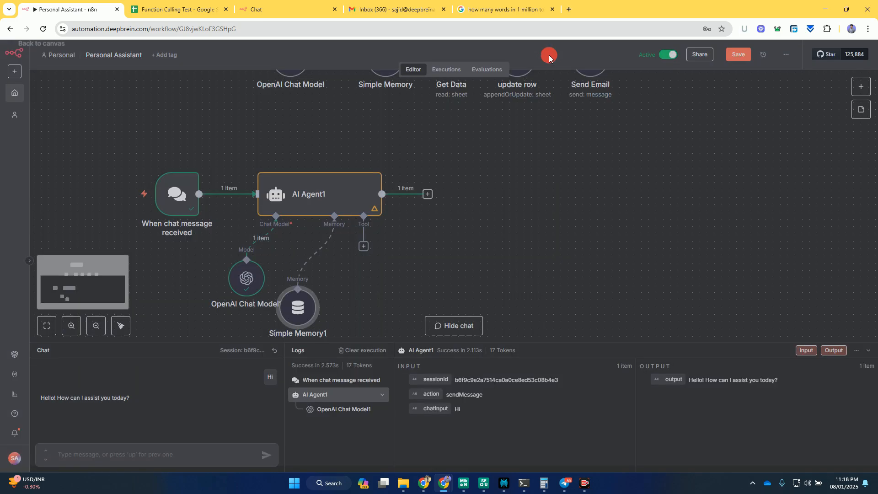
drag(300, 300, 322, 293)
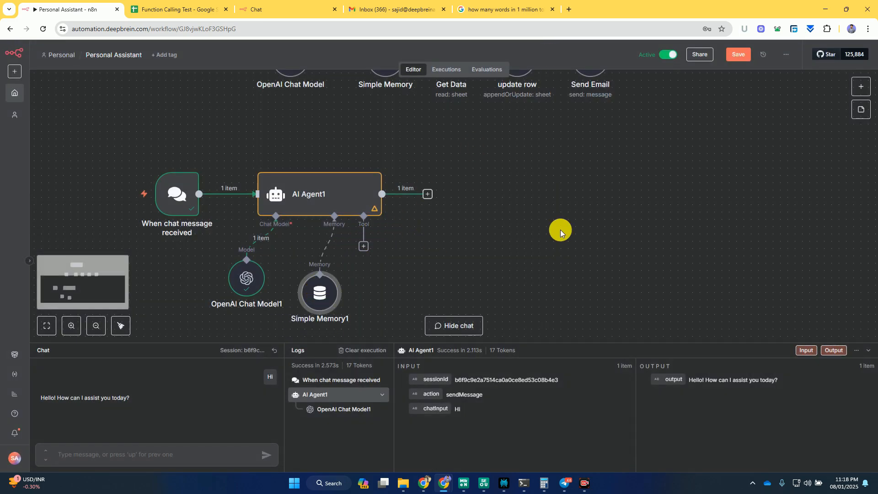
click(868, 350)
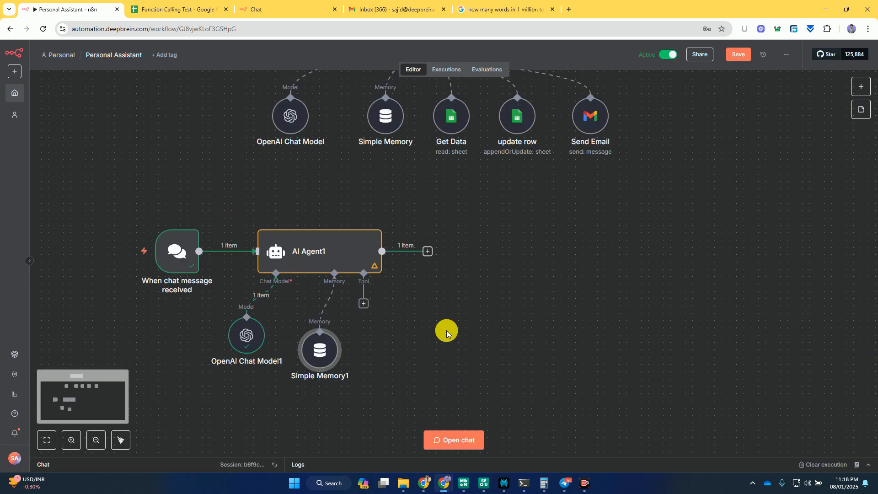
- Add a Google Sheets tool with the Get Row(s) operation to AI Agent1 and place it beside the new memory node
scroll(470, 219, up, 4)
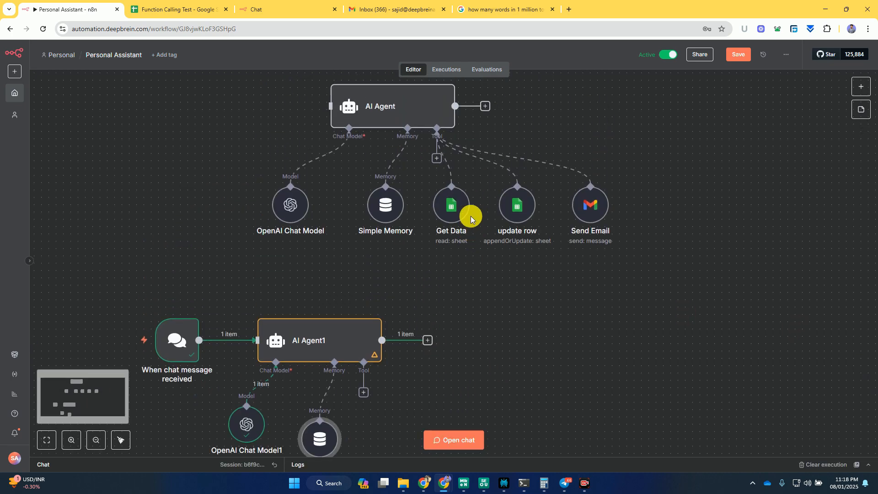
scroll(471, 219, down, 3)
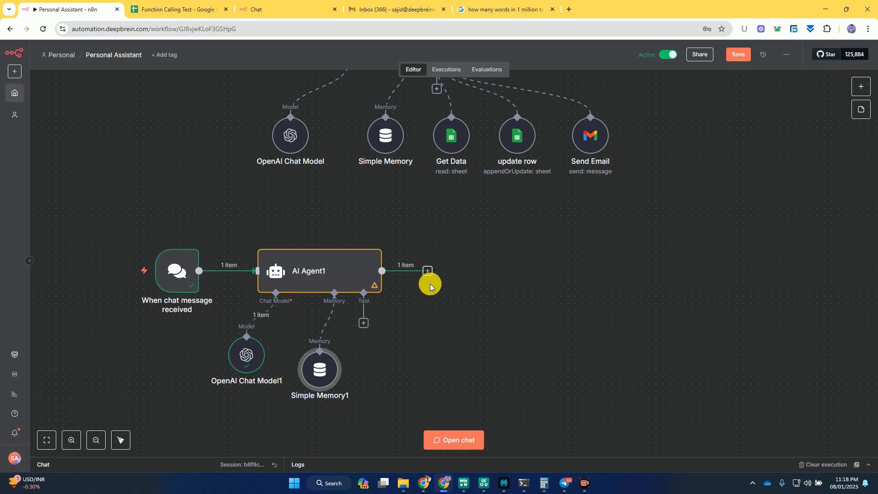
click(364, 322)
text(google)
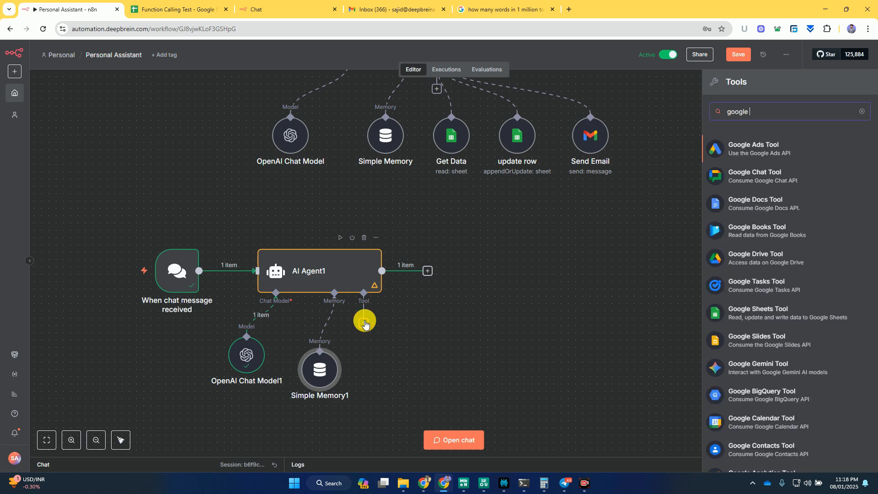
text(sh)
key(Return)
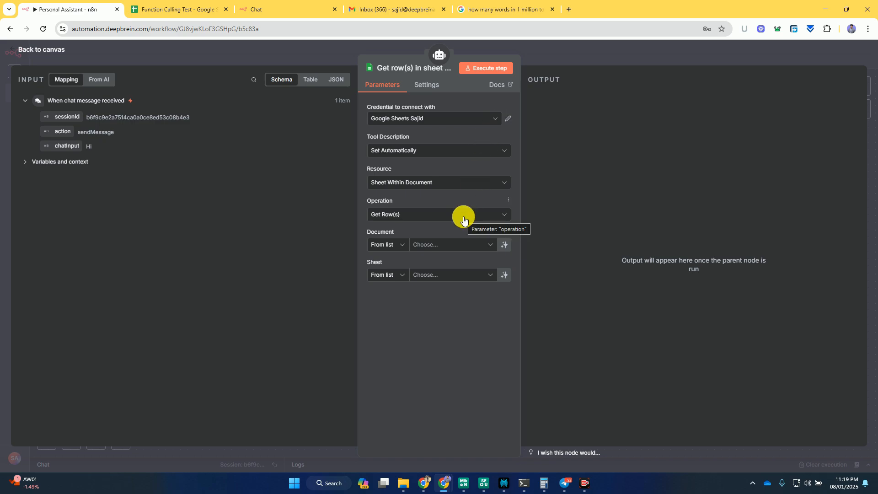
click(559, 48)
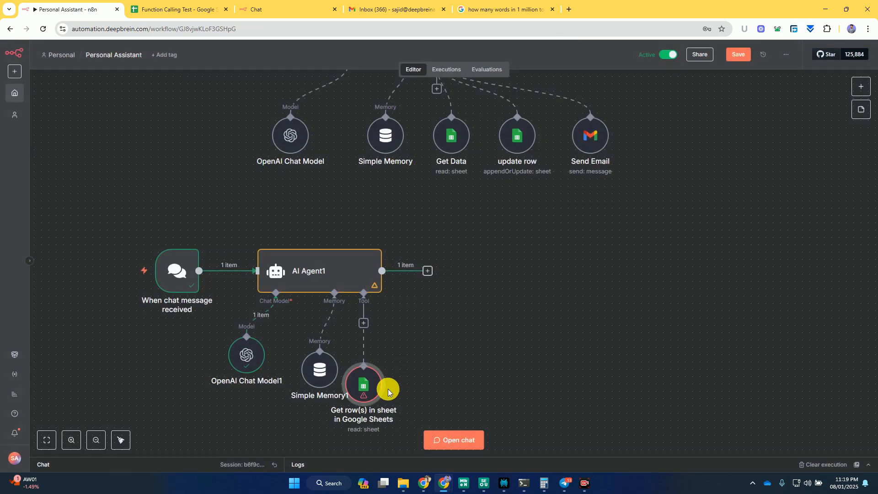
drag(396, 381, 402, 376)
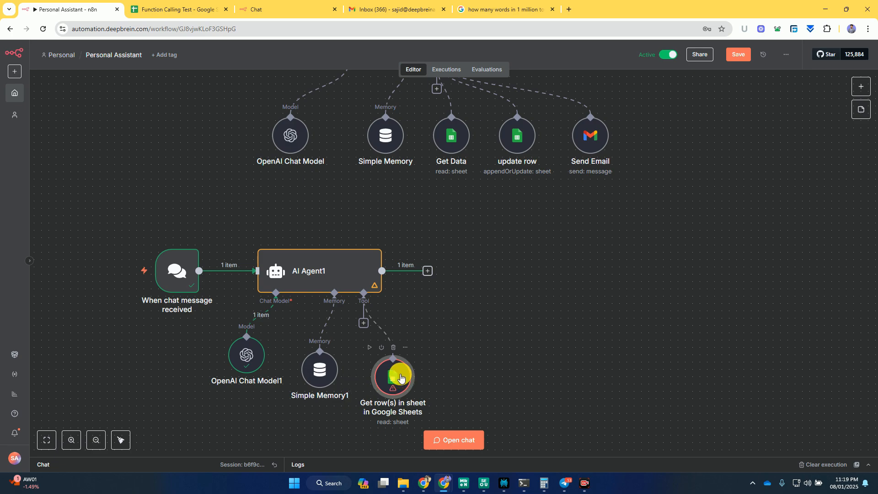
drag(397, 383, 396, 376)
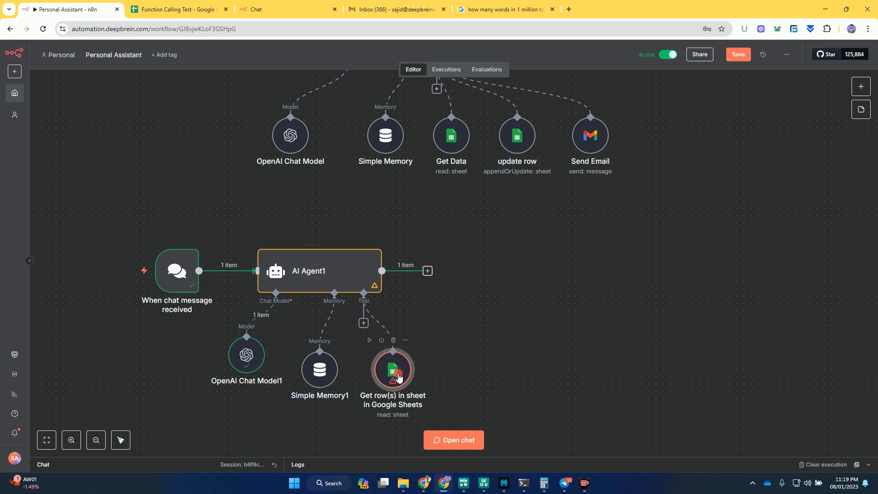
- Reopen the new Google Sheets tool's settings and rename the node "Get Data 1"
double_click(398, 376)
click(424, 69)
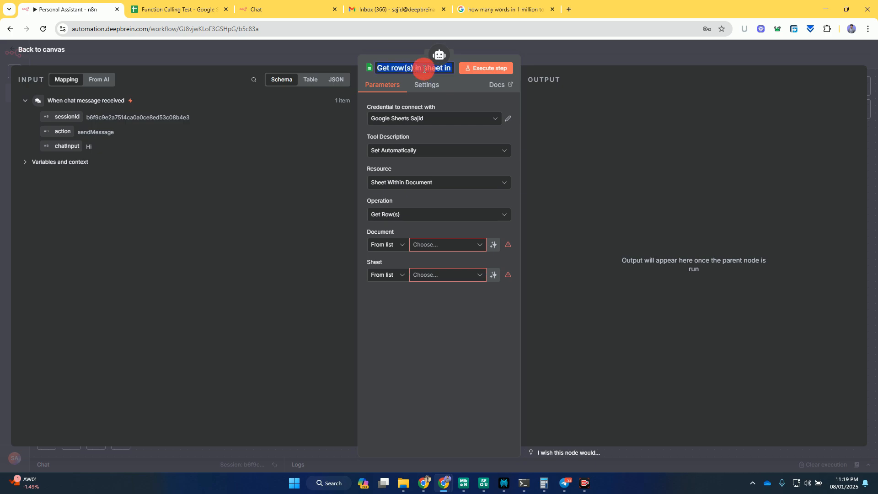
text(Get Data 1)
key(Return)
- Try to list the documents for Get Data 1, and reconnect its Google Sheets credential by signing in with Google
click(442, 245)
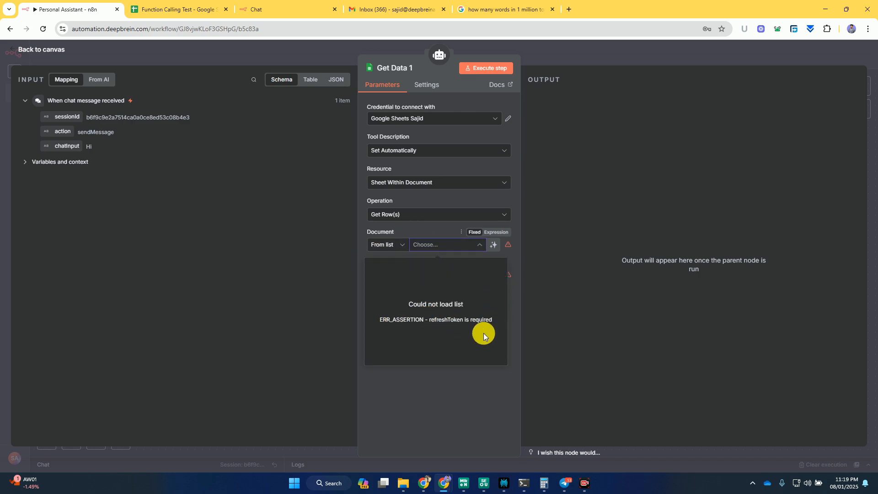
click(430, 381)
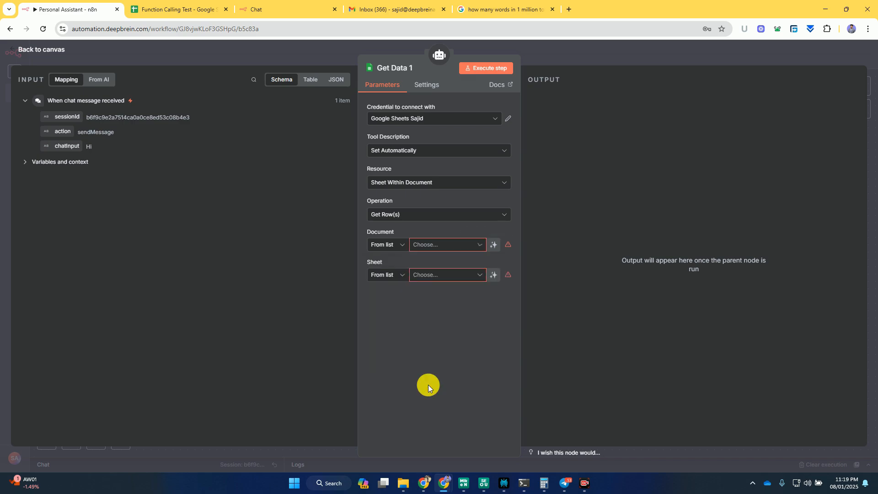
click(510, 118)
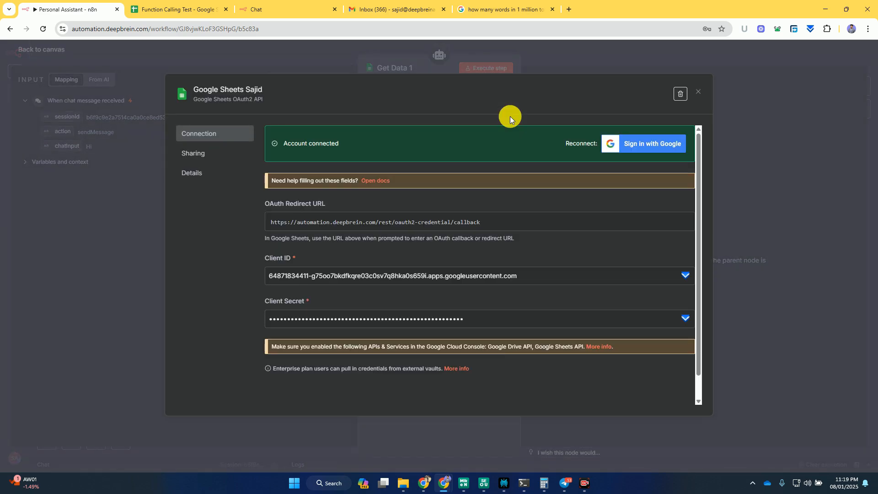
click(648, 144)
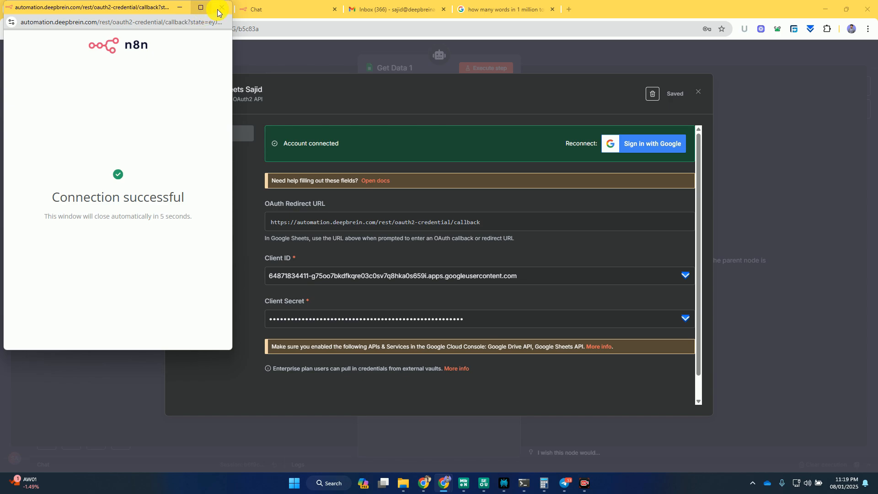
click(217, 9)
click(772, 128)
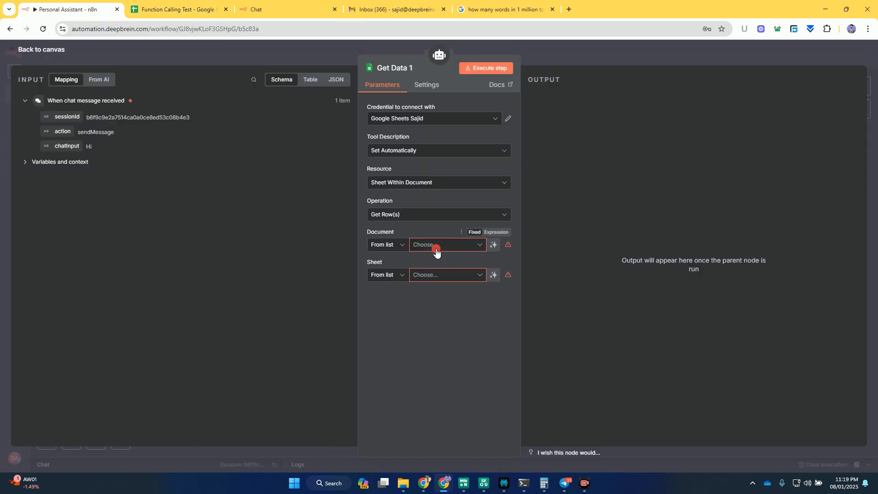
- Set Get Data 1 to read Sheet1 of the Function Calling Test document, return to the canvas and adjust the node's position
click(435, 250)
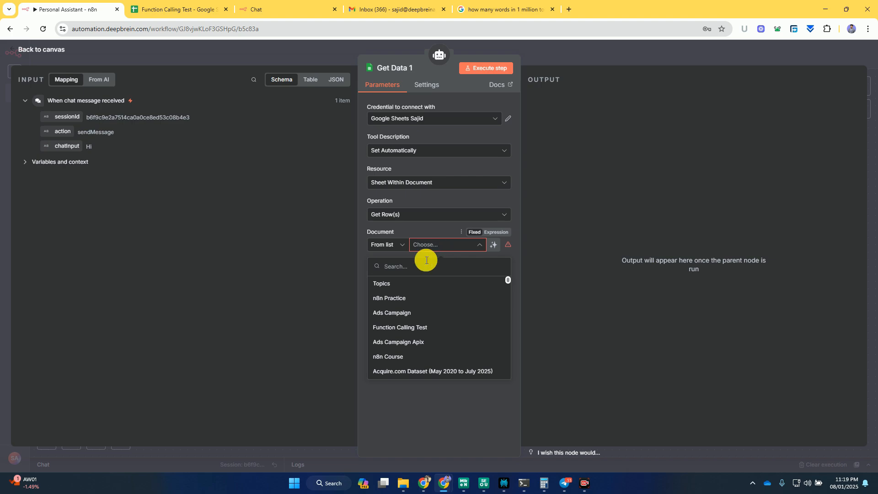
click(402, 327)
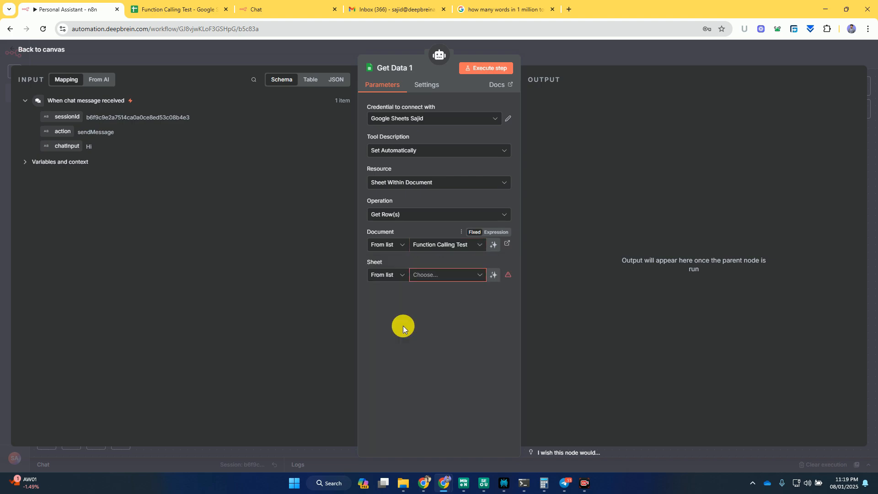
click(451, 275)
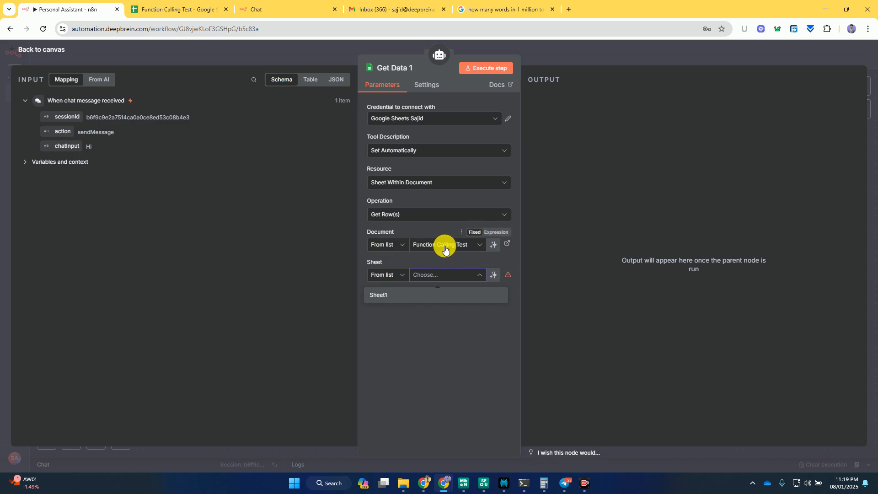
click(379, 296)
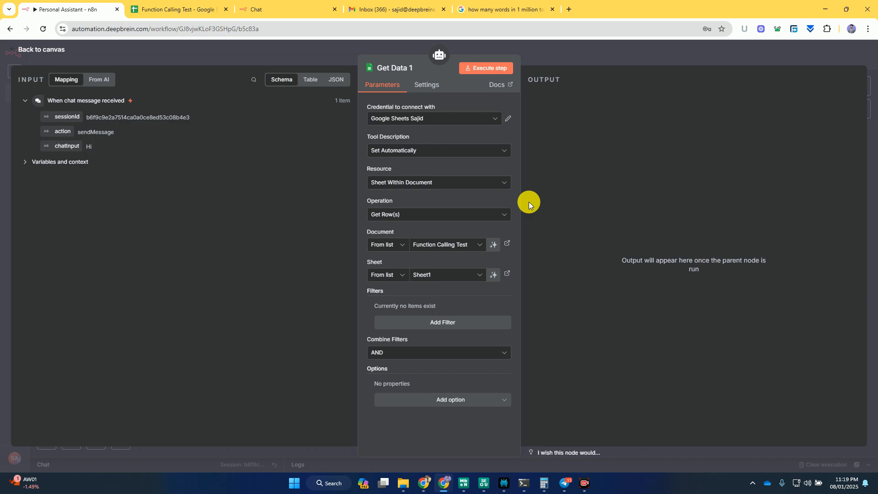
click(572, 52)
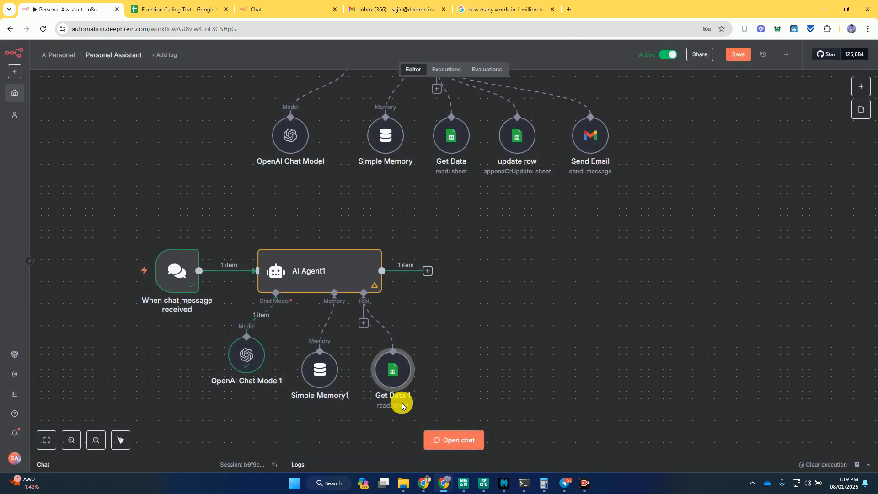
drag(390, 376, 397, 368)
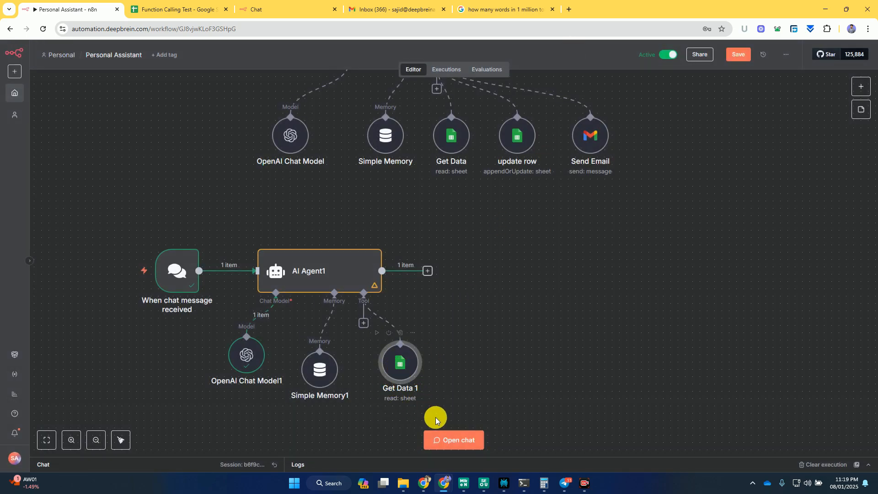
- Reopen the workflow chat, check the contacts in the Function Calling Test spreadsheet, and send the agent "Hello"
click(453, 440)
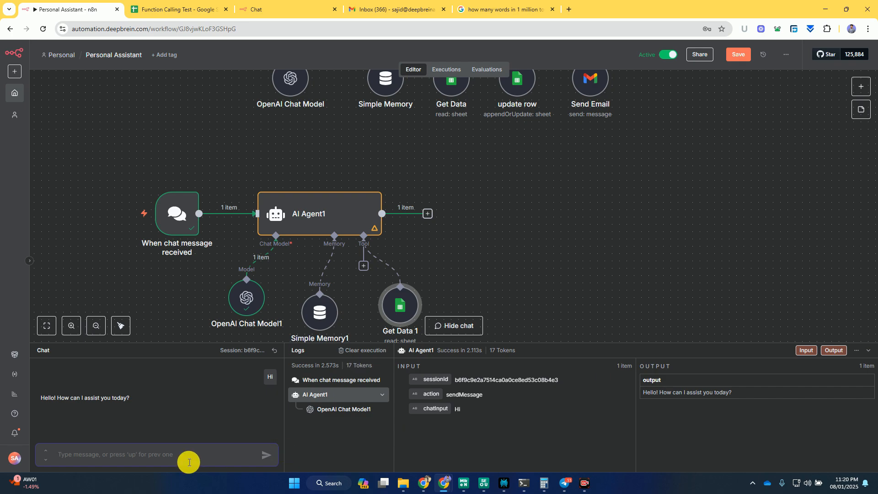
click(143, 455)
key(ctrl+Tab)
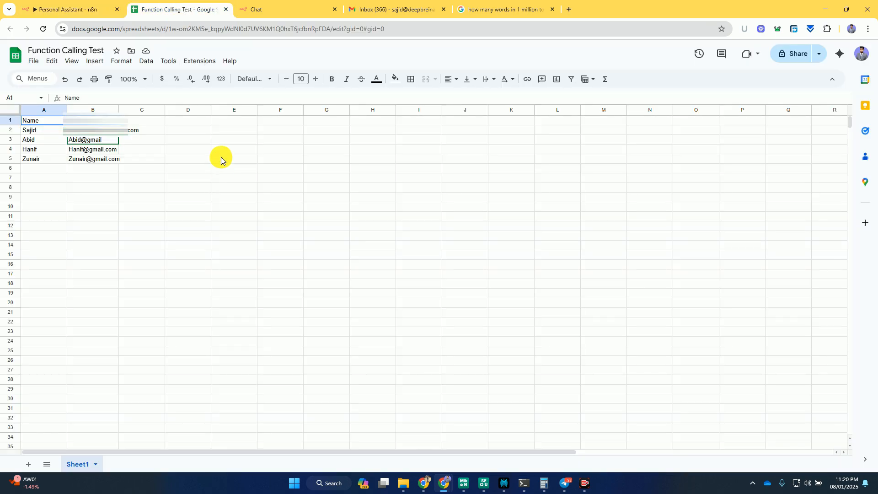
click(60, 3)
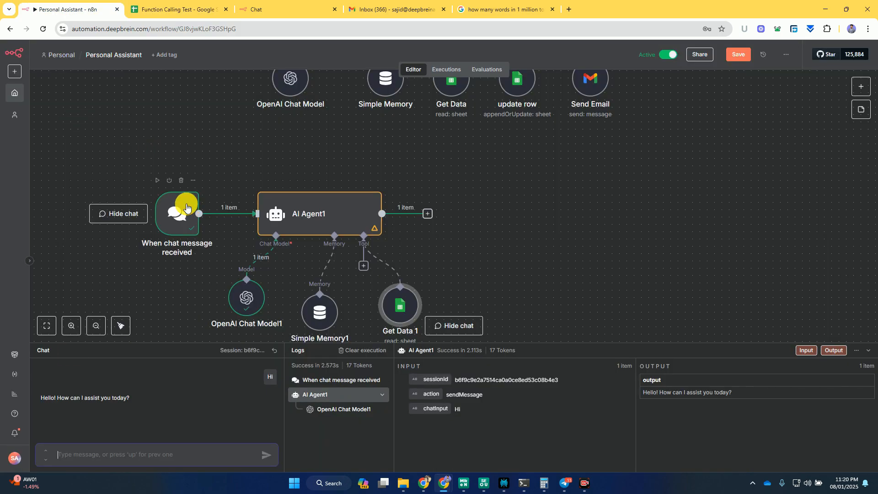
text(Hello)
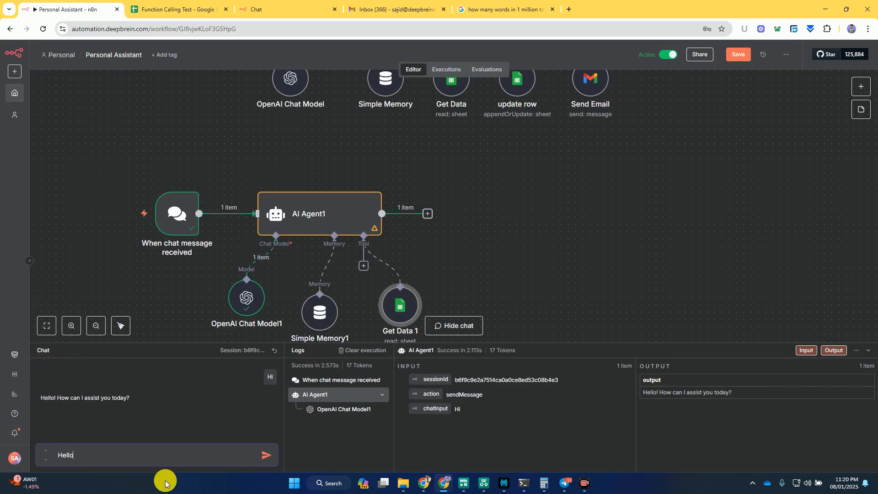
key(Return)
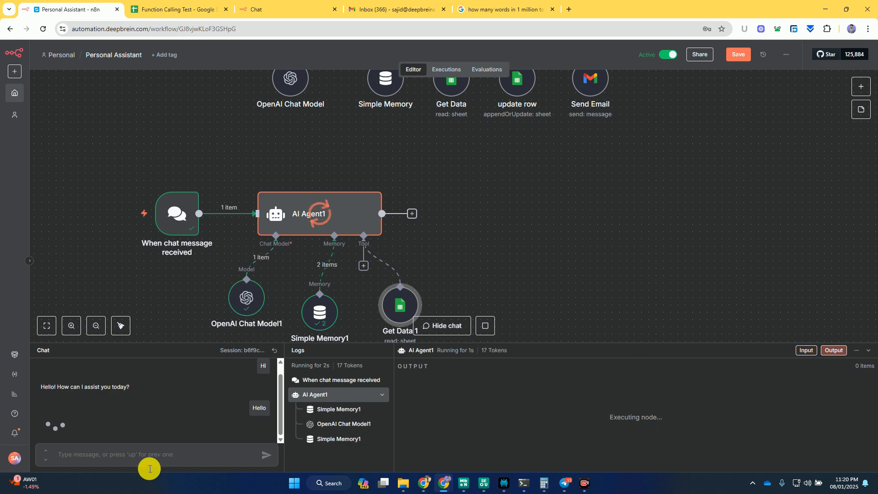
- Ask the agent in the chat for the email of one of the contacts listed in the spreadsheet
click(138, 458)
text(What is email o)
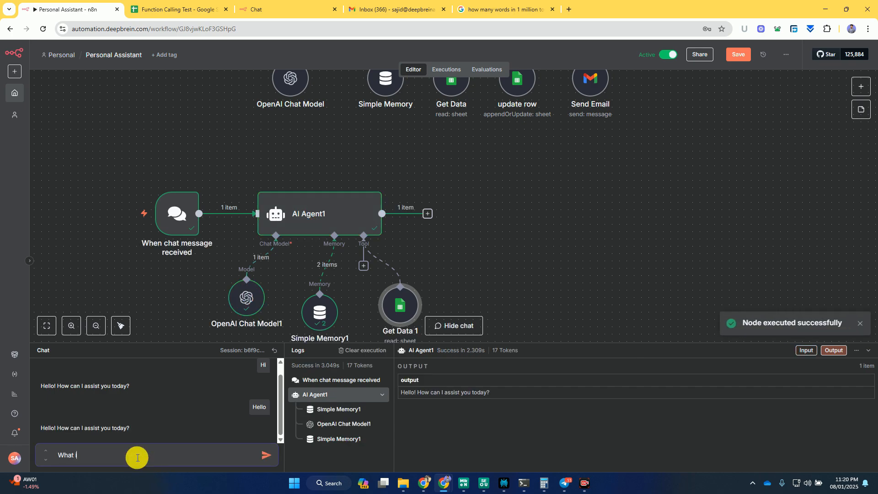
text(f Abid)
key(Return)
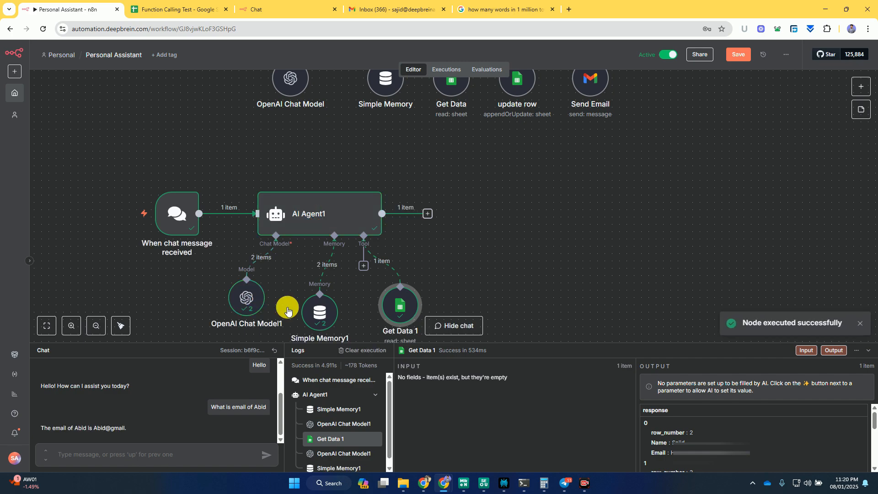
- Check AI Agent1's parameters, and attach a new Google Sheets Tool to its Tool connection
double_click(354, 223)
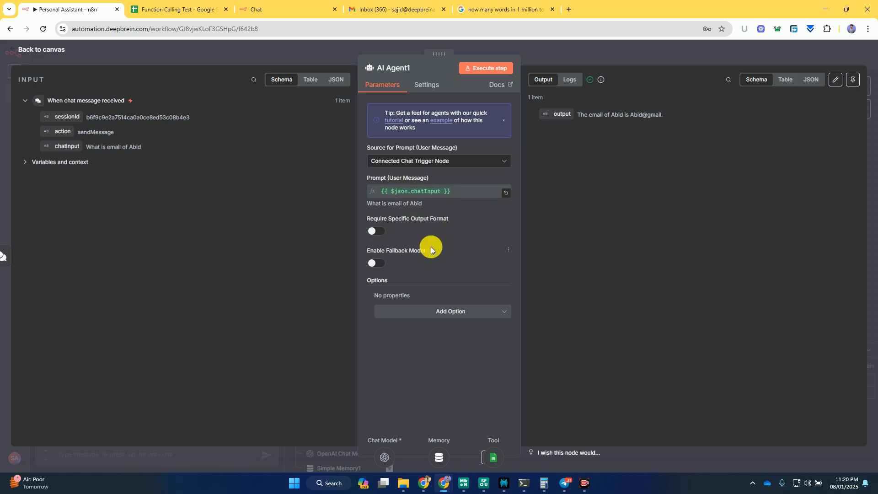
click(577, 56)
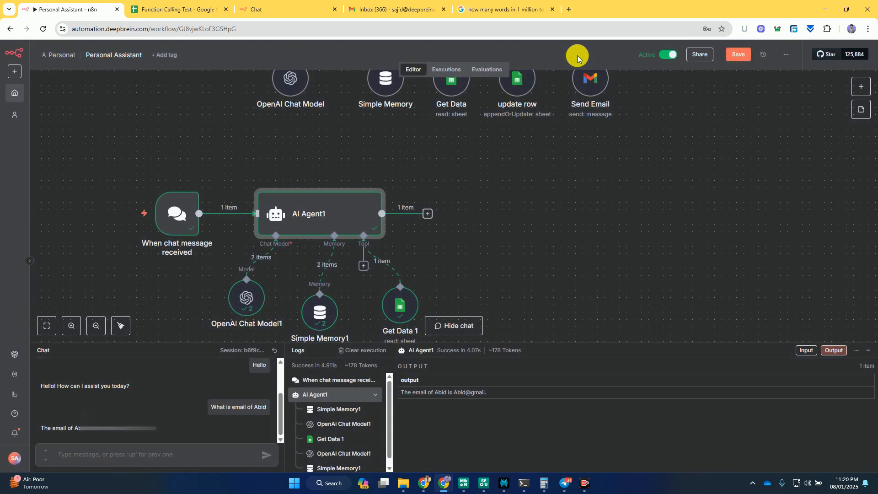
drag(492, 257, 602, 194)
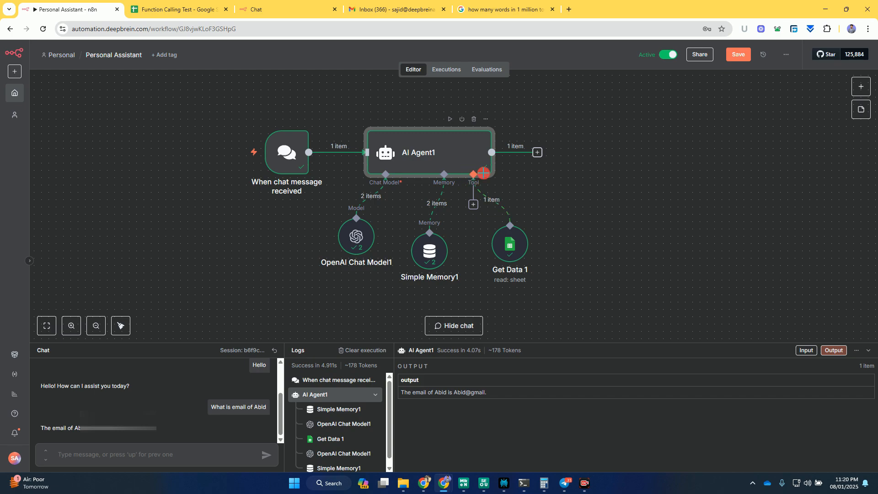
drag(473, 174, 598, 246)
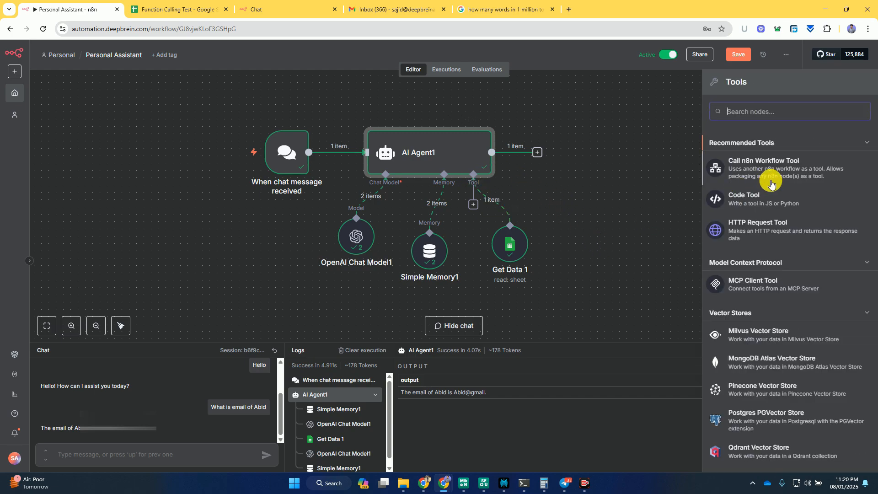
text(goo)
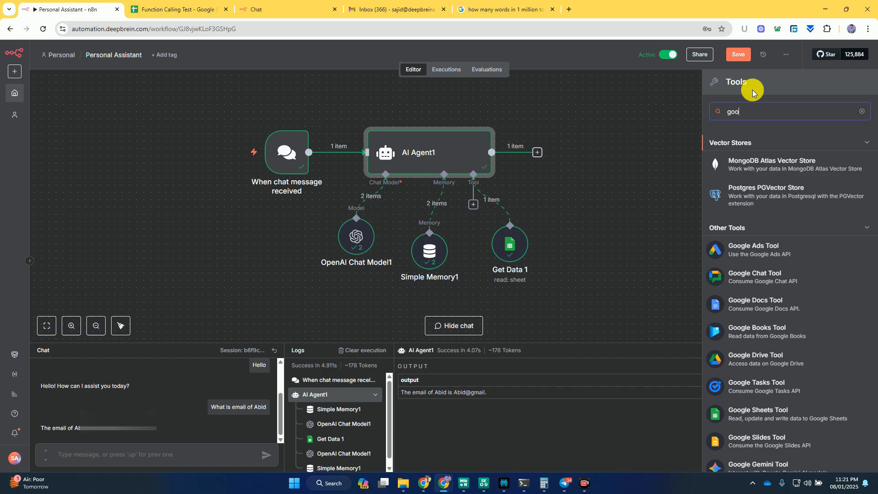
text(gle sjd)
key(BackSpace)
key(BackSpace)
key(BackSpace)
key(BackSpace)
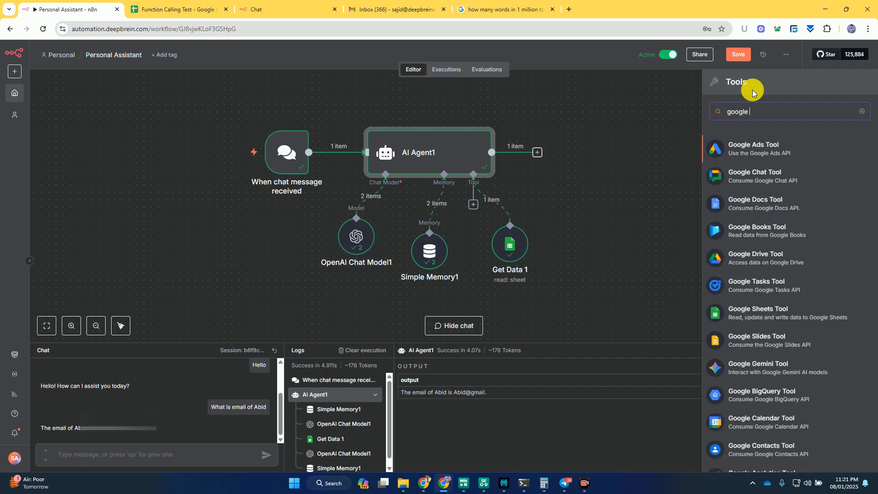
text(she)
click(770, 152)
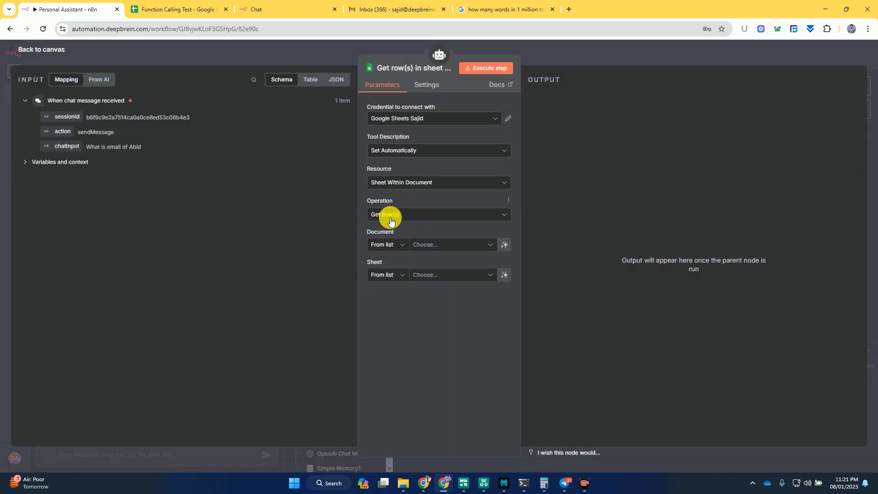
- Set the new Google Sheets tool to Append or Update Row in Sheet1 of the Function Calling Test document
click(390, 222)
scroll(409, 255, up, 2)
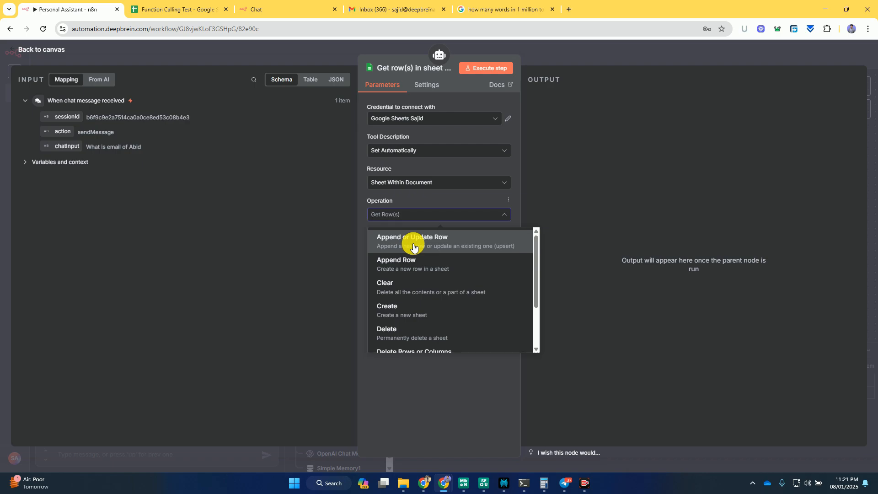
click(414, 247)
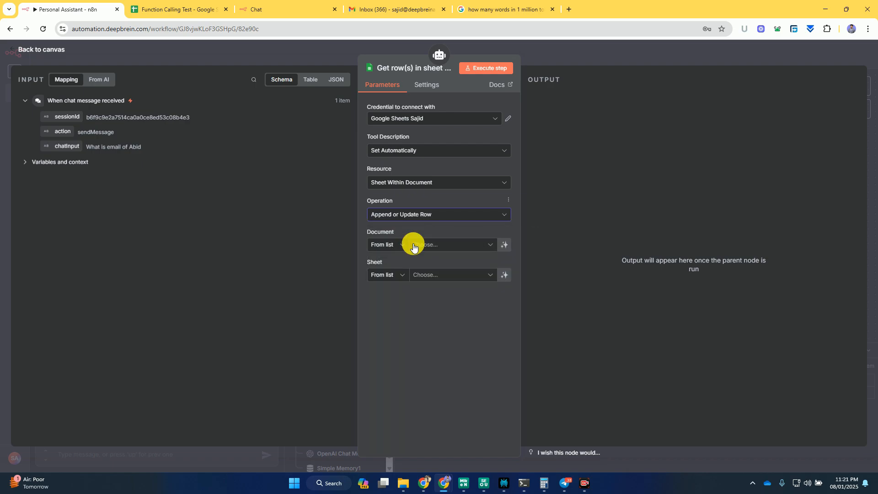
click(421, 247)
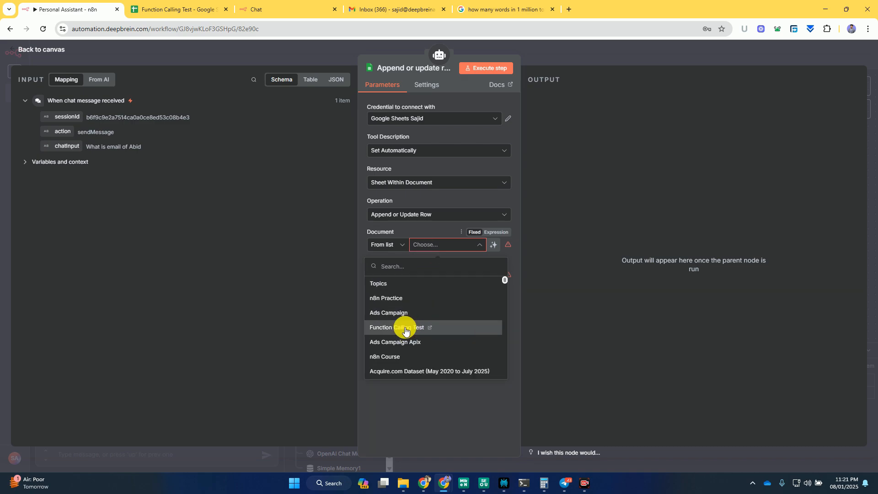
click(405, 327)
click(447, 275)
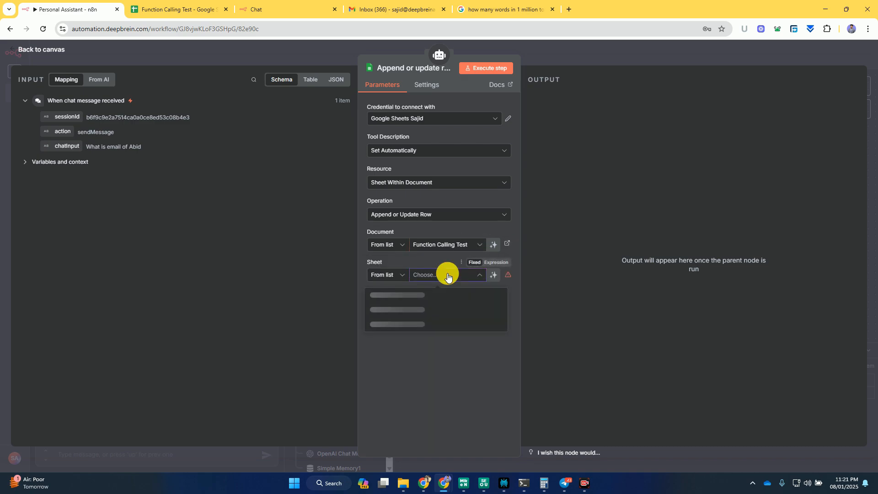
click(380, 293)
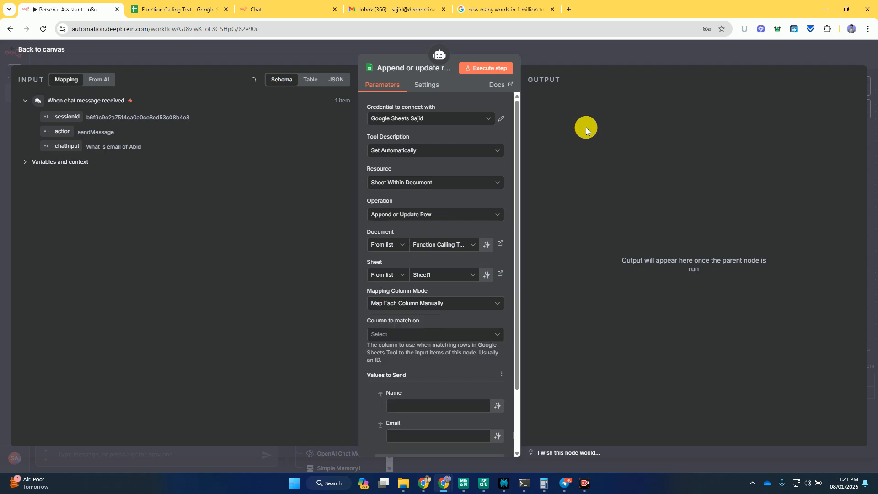
- Match rows on the Name column, let the model define the Name and Email values, and return to the canvas
scroll(448, 349, down, 3)
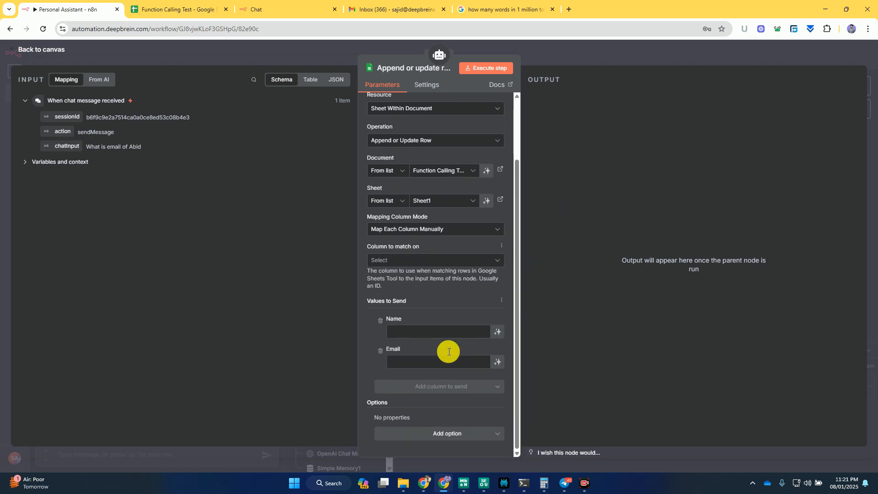
click(396, 260)
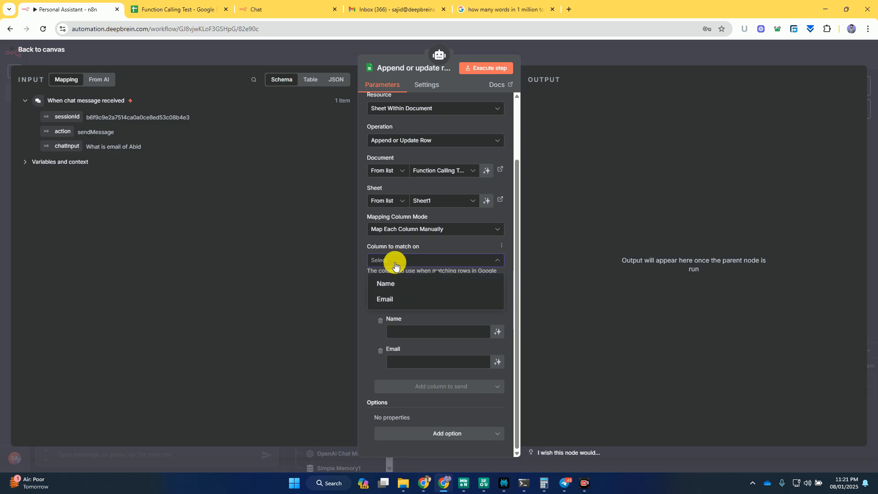
click(397, 283)
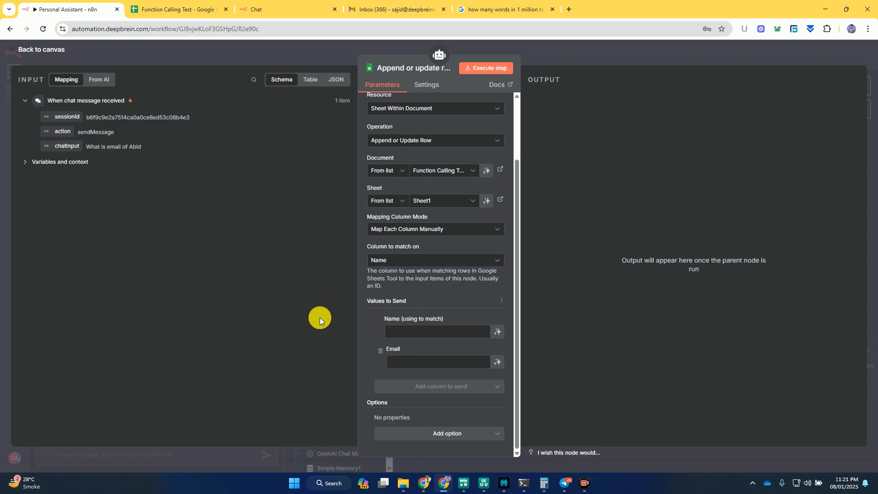
click(498, 332)
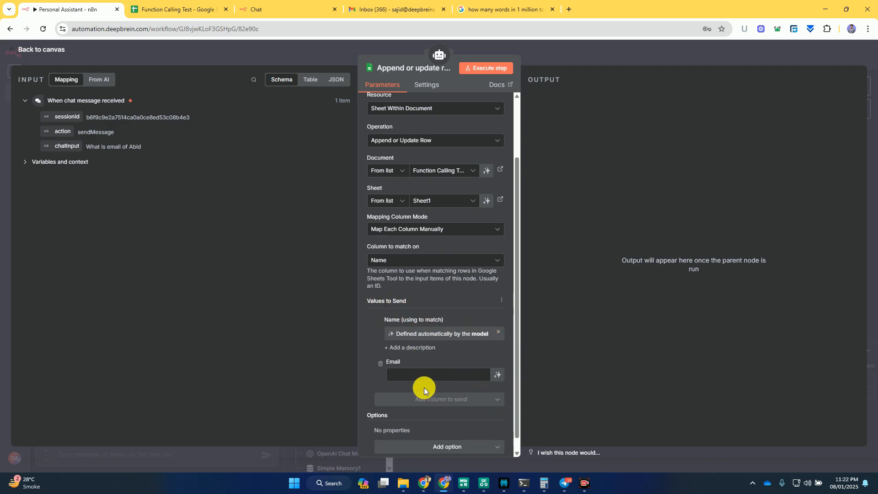
click(497, 375)
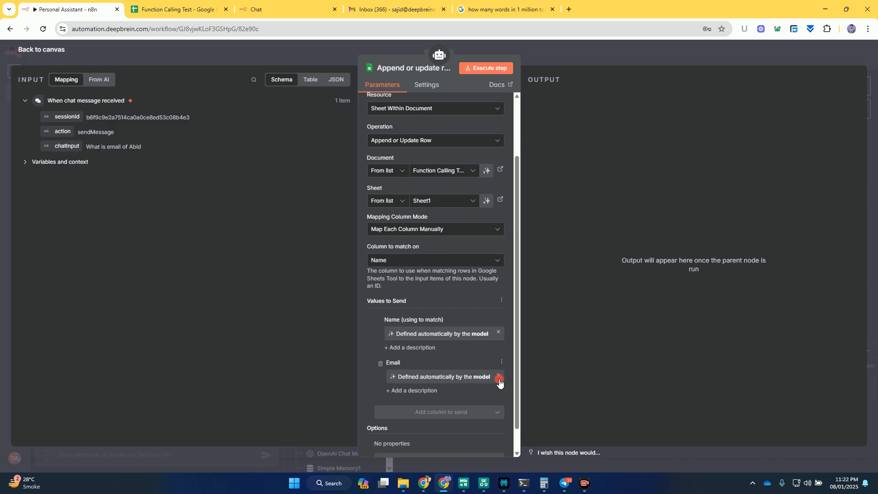
scroll(499, 383, down, 1)
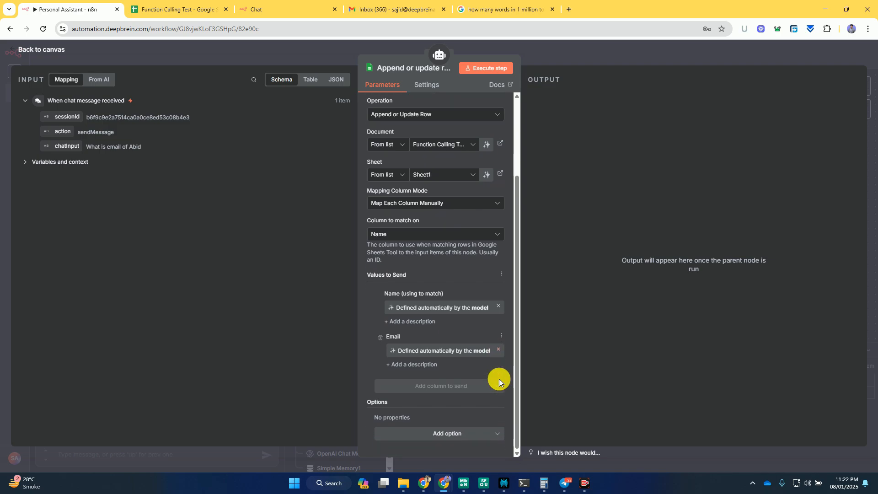
click(545, 54)
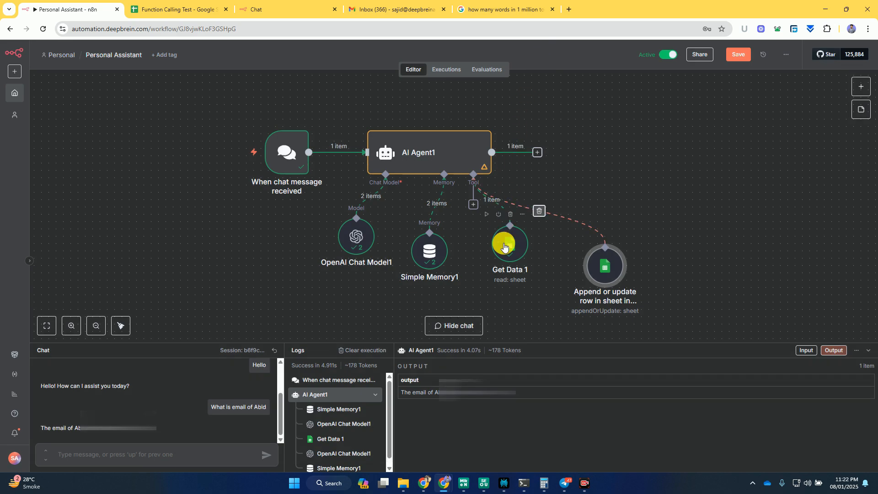
- Rename the append-or-update Google Sheets tool node as Update Row 1 and return to the canvas
scroll(539, 266, down, 1)
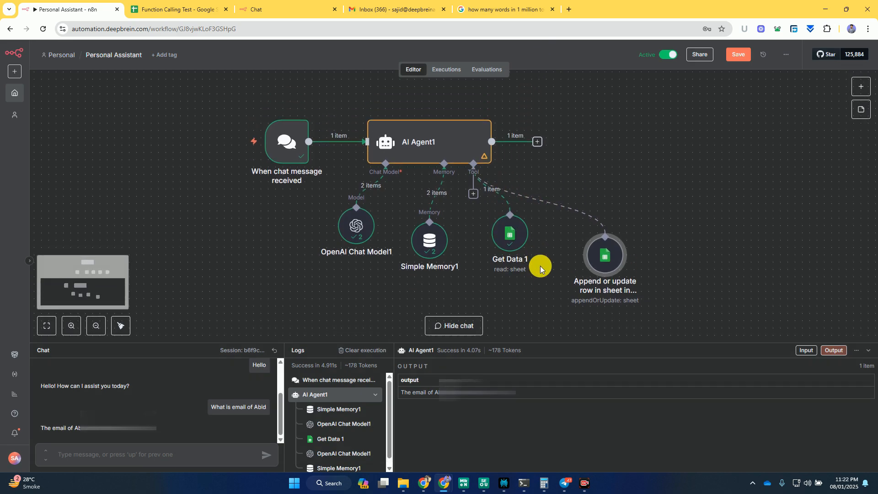
scroll(540, 265, up, 3)
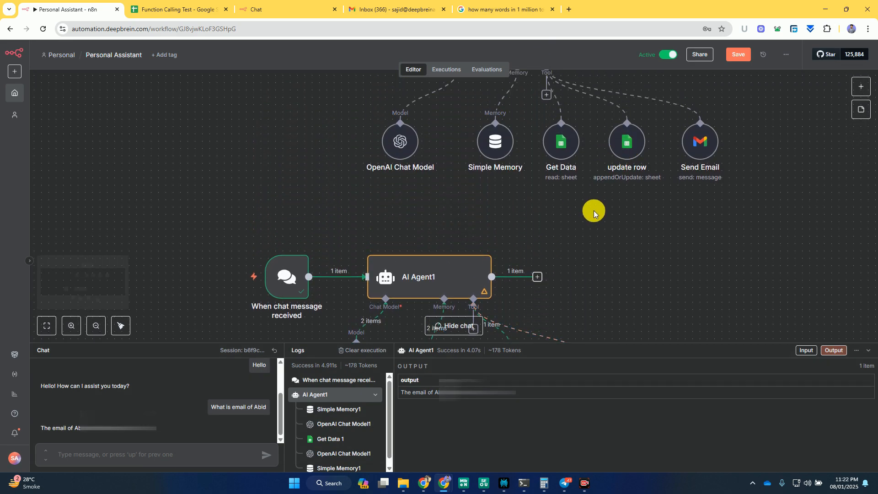
scroll(593, 211, down, 3)
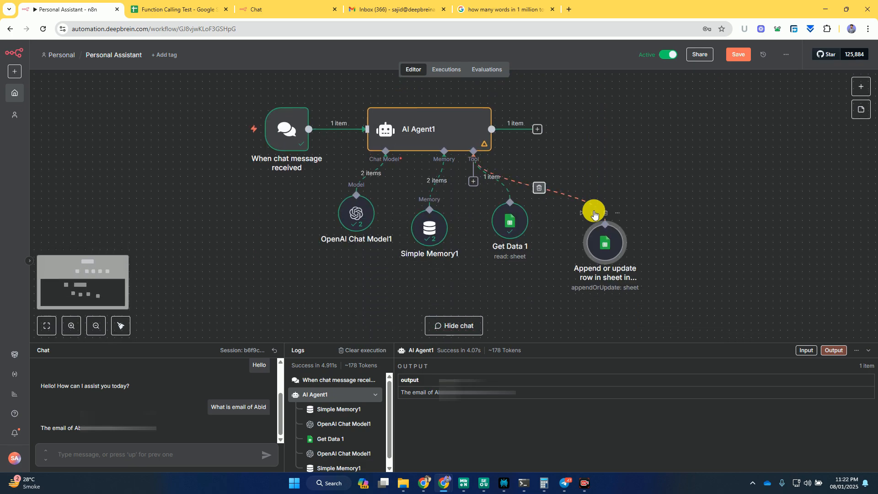
double_click(606, 241)
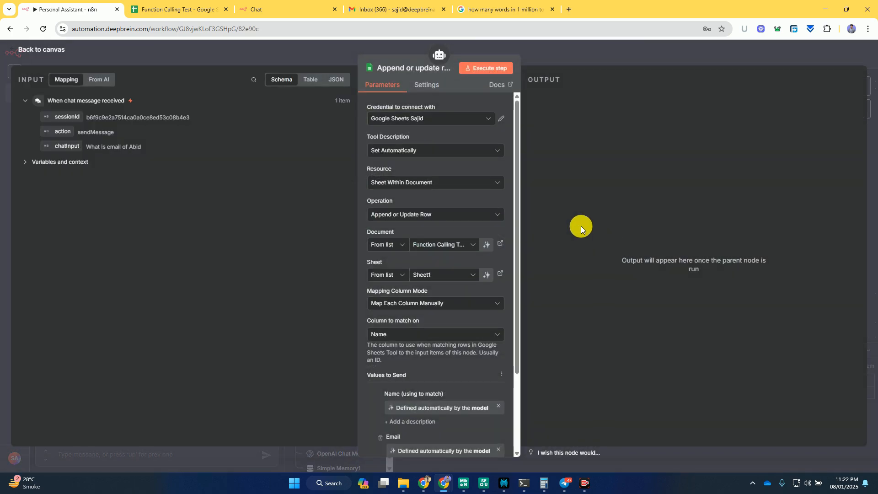
click(402, 67)
text(Up)
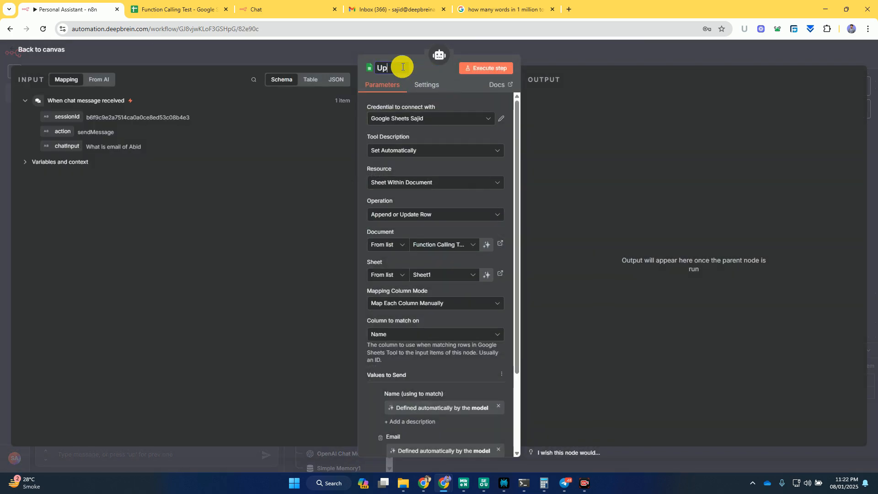
text(date Row 1)
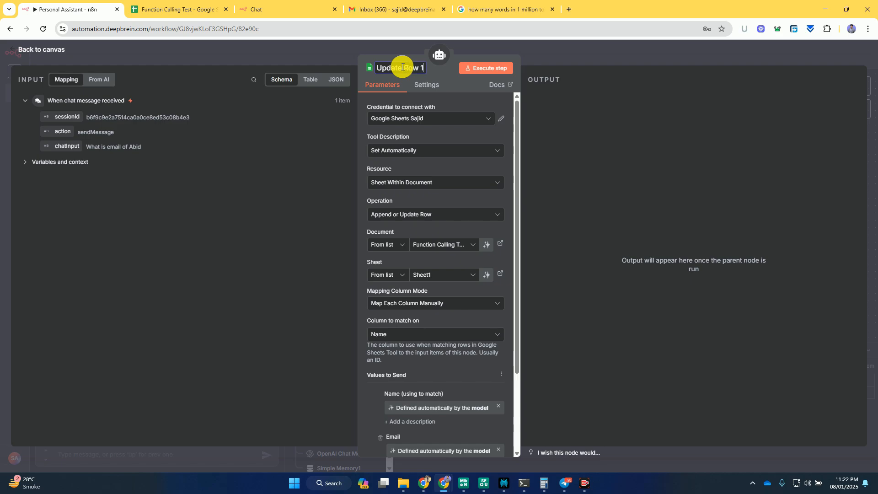
key(Return)
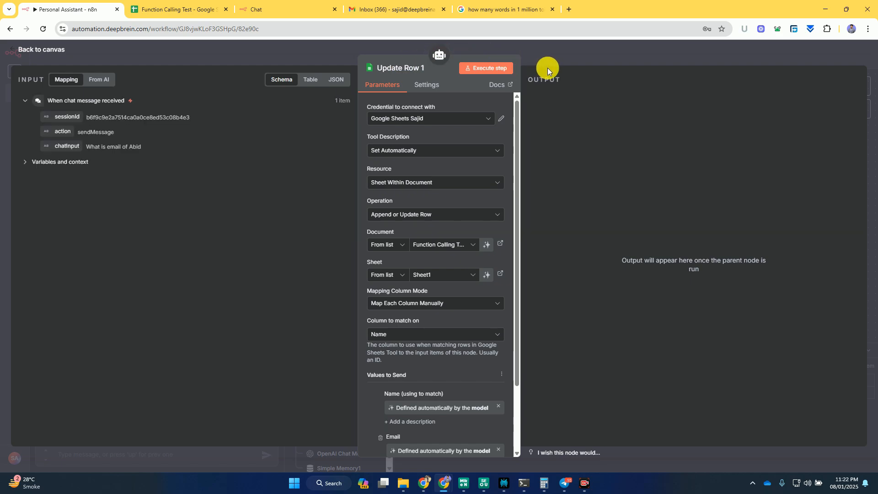
click(552, 56)
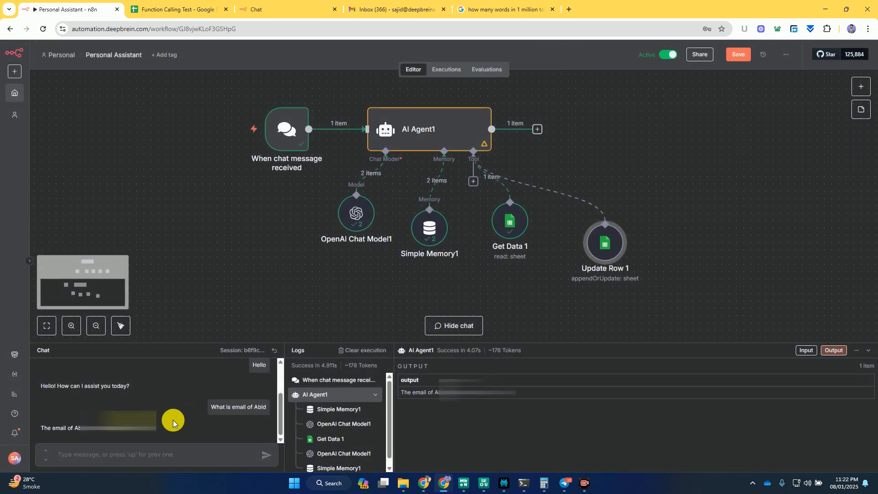
- Ask the agent in the chat to update the email of the contact queried before to a new Hotmail address
click(96, 453)
text(Please u)
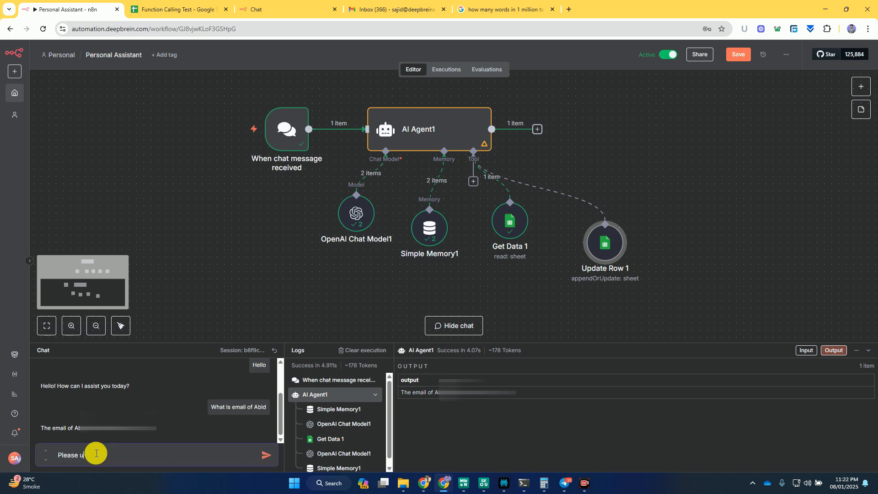
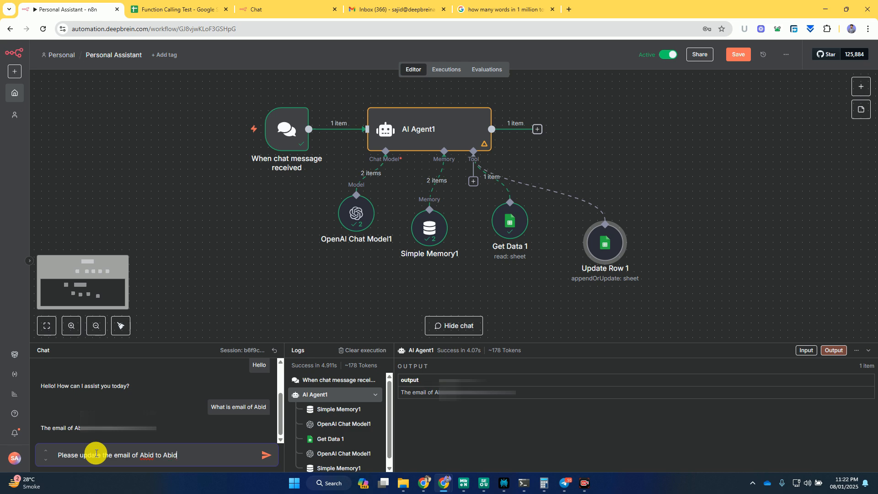
key(Return)
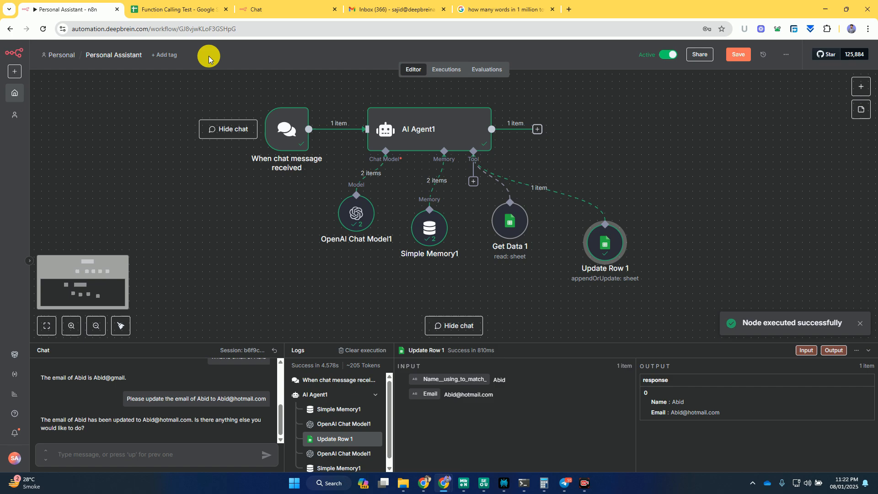
- Check the contact's email in the Function Calling Test spreadsheet, fit column B to its contents, and return to the n8n workflow
click(191, 6)
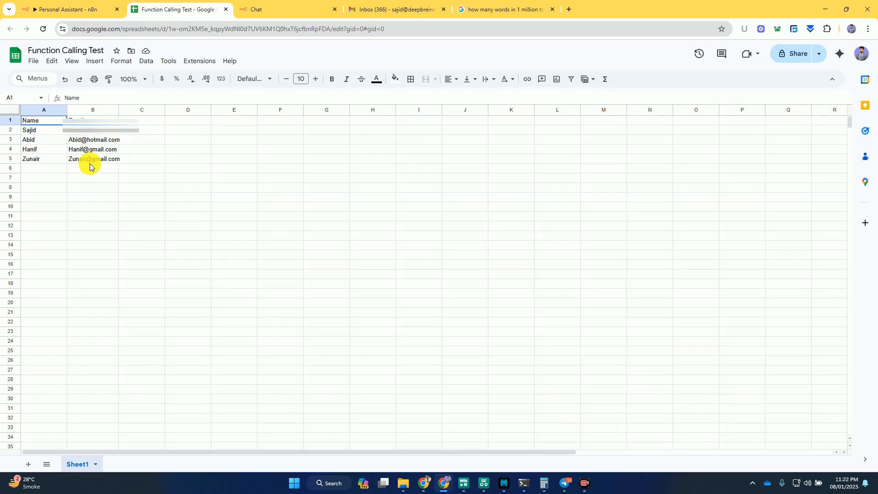
click(94, 141)
double_click(118, 110)
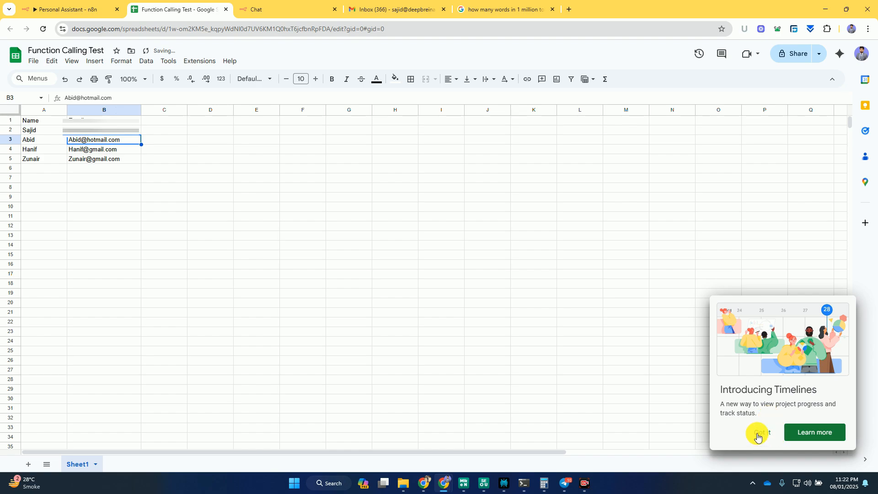
click(65, 5)
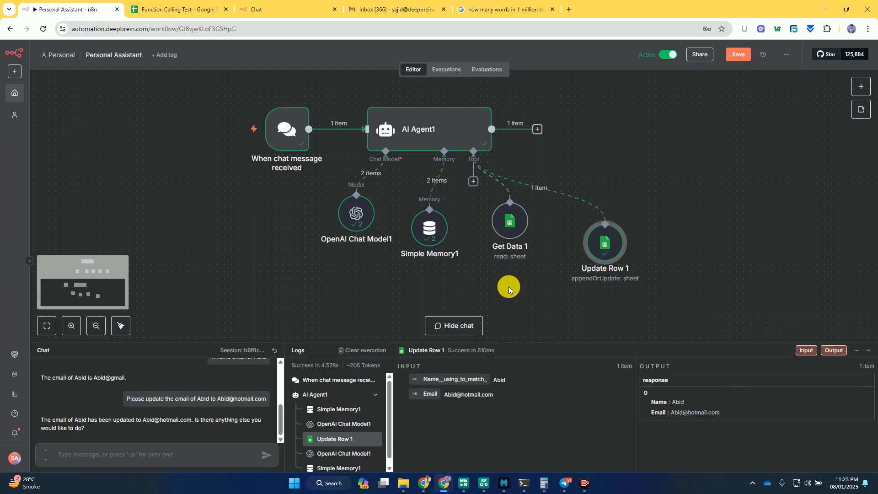
- Review AI Agent1's parameters and output, and move Update Row 1 level with Get Data 1
double_click(468, 137)
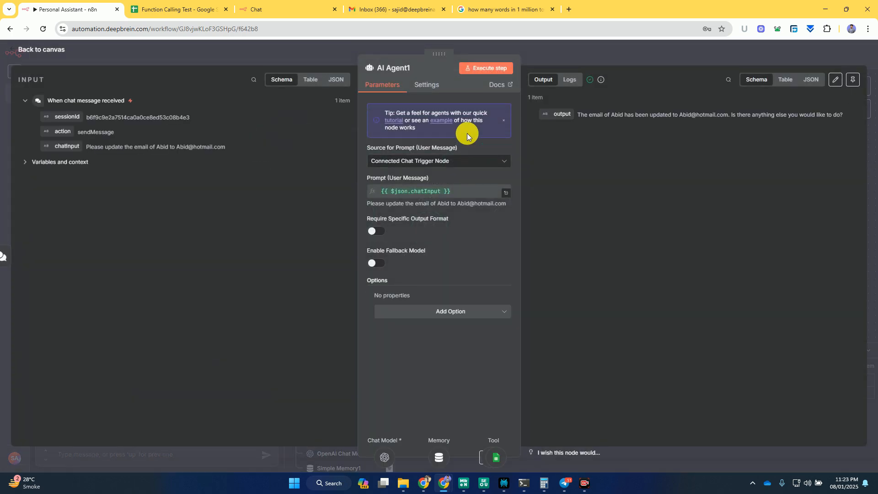
click(543, 56)
drag(604, 243, 588, 216)
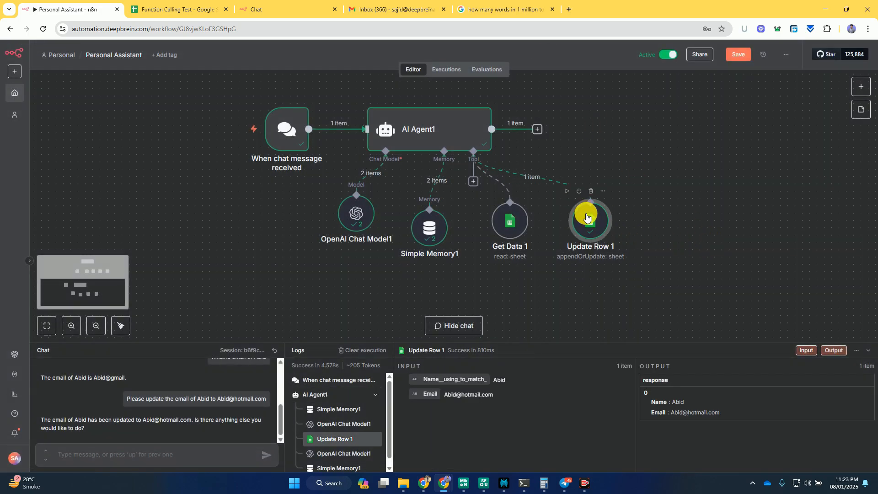
- Add a Gmail tool with the send-message operation to AI Agent1's tools
click(689, 220)
drag(647, 146, 580, 176)
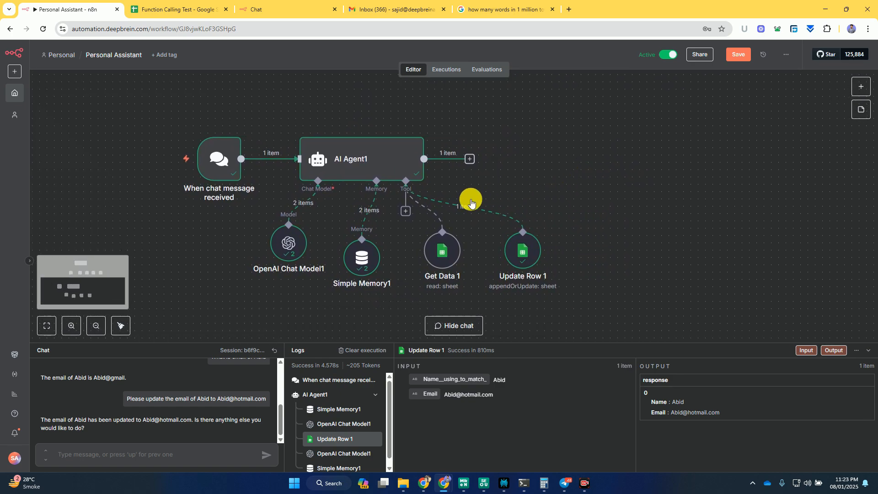
drag(405, 181, 688, 228)
text(google)
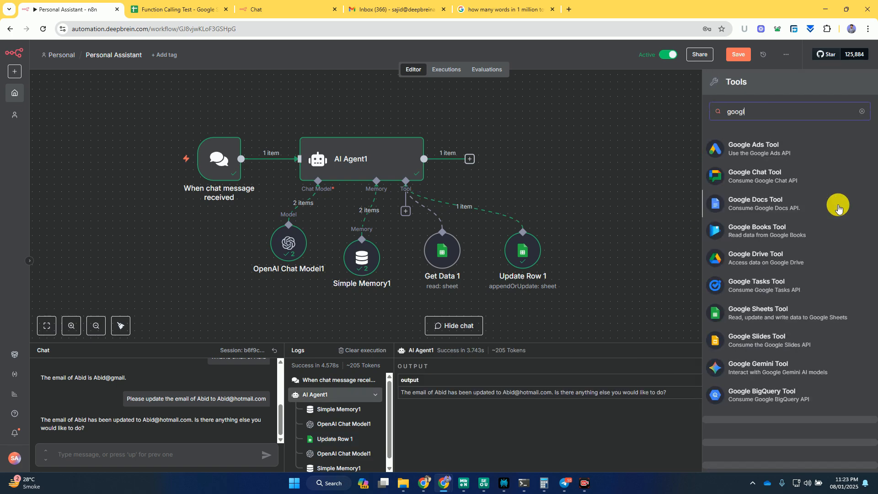
key(BackSpace)
key(BackSpace)
key(BackSpace)
key(BackSpace)
key(BackSpace)
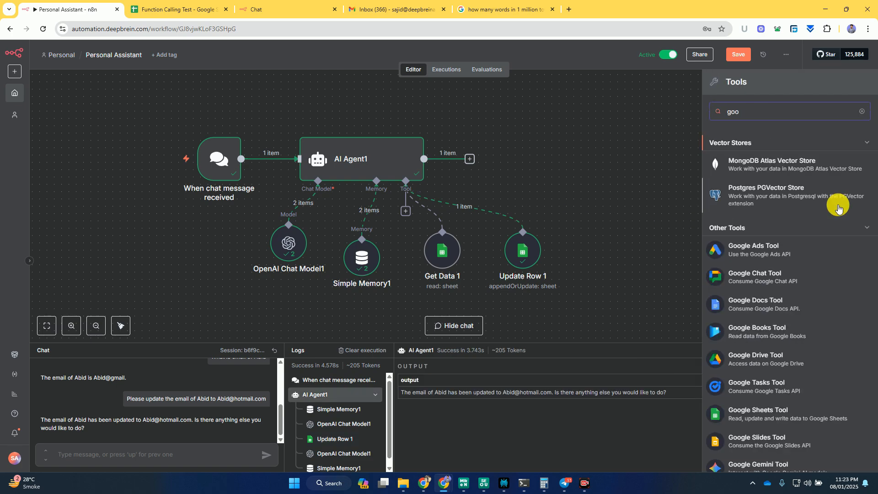
text(mail)
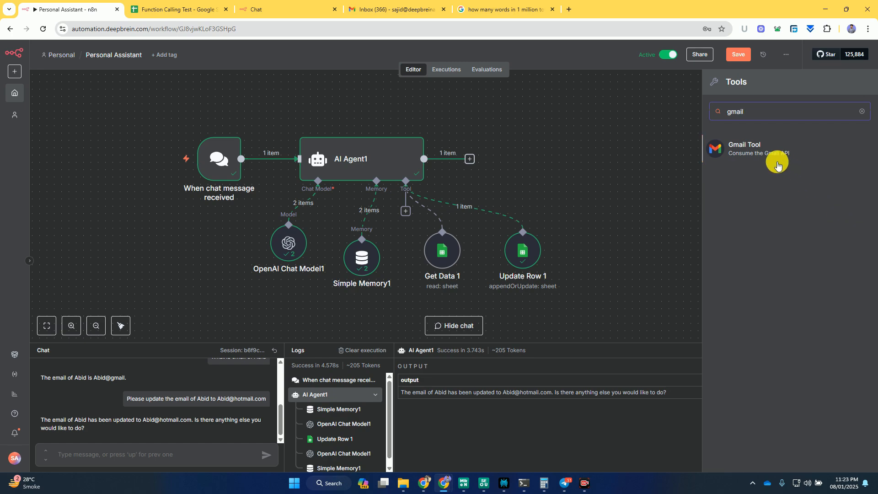
click(761, 149)
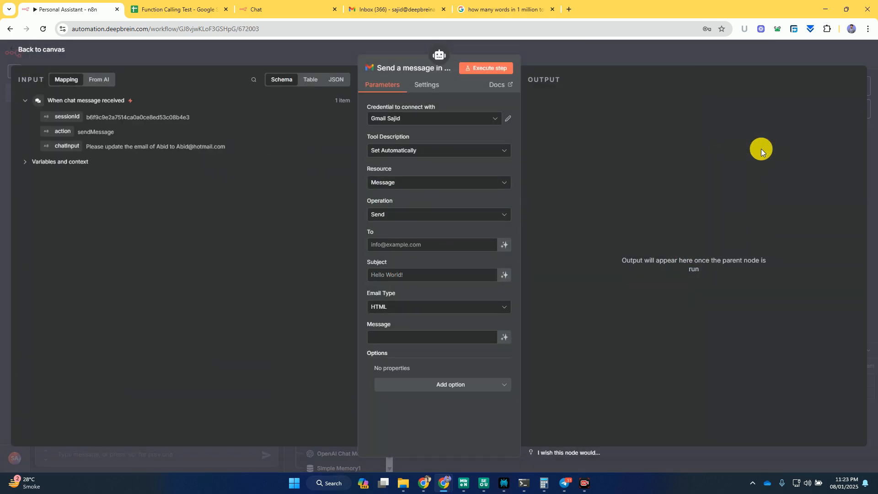
- View the form for creating a new Gmail credential and close it without connecting
click(489, 120)
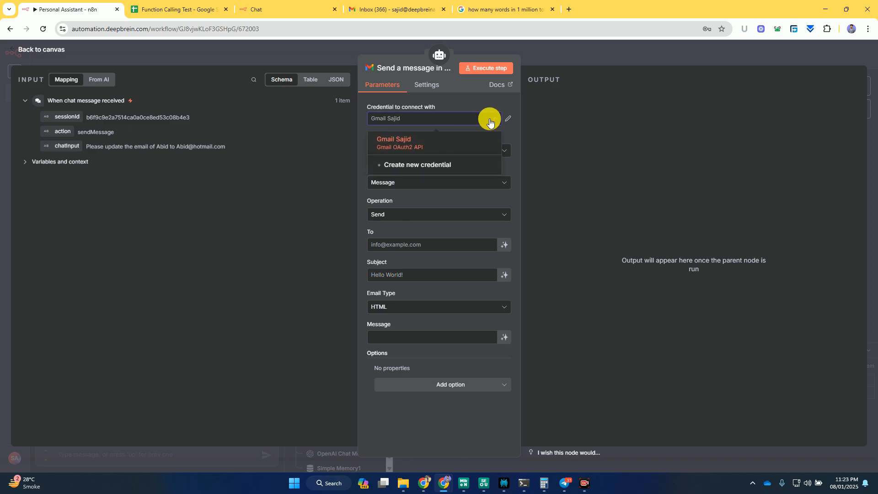
click(411, 165)
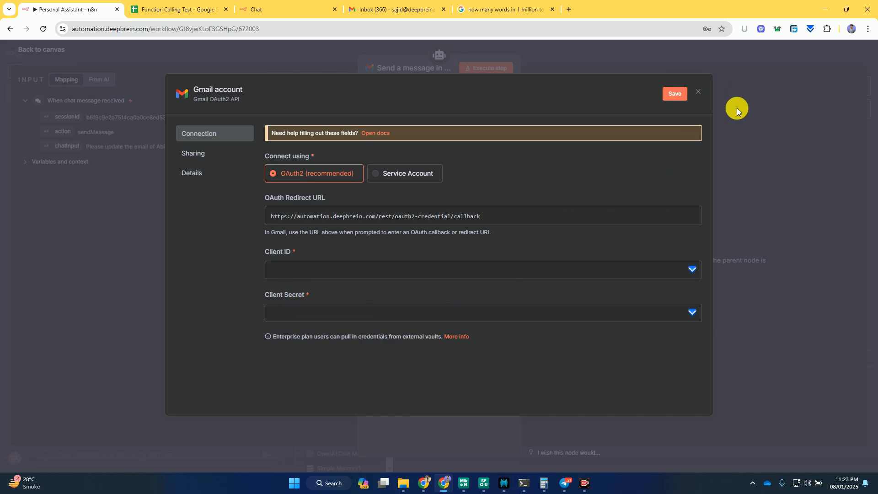
click(750, 114)
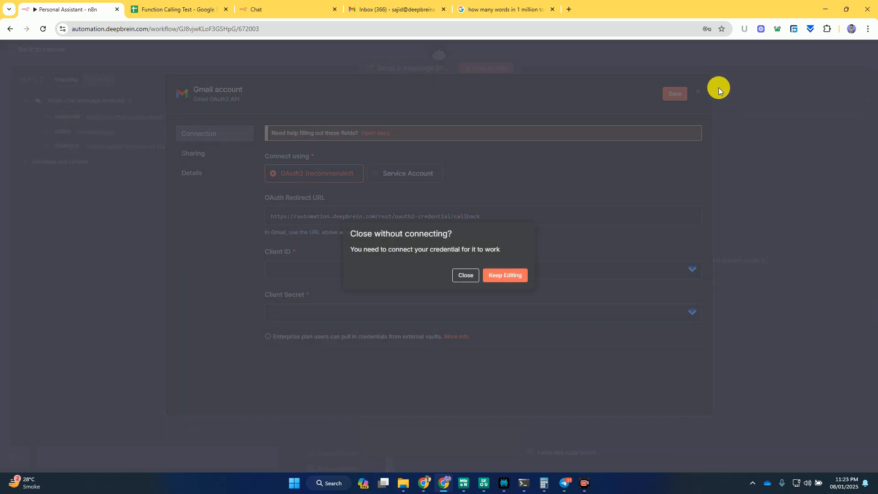
click(466, 274)
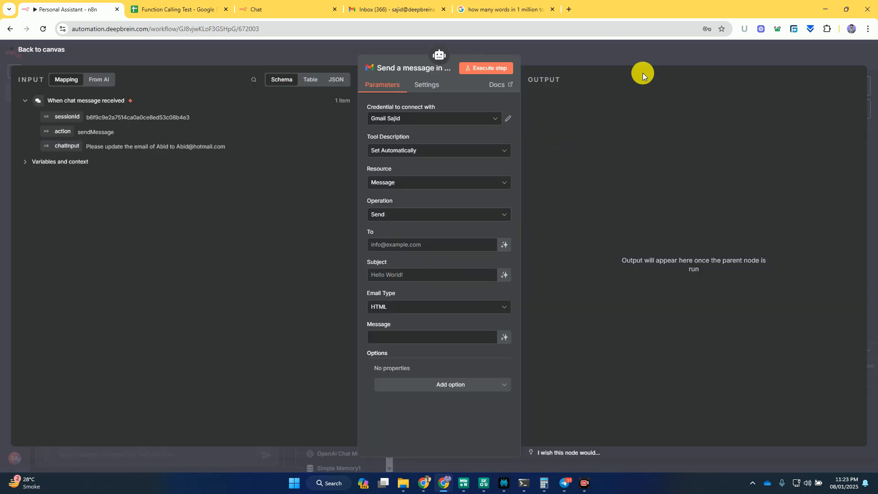
- Place the Gmail tool level with Update Row 1 and let the model automatically define its To, Subject and Message fields
click(596, 48)
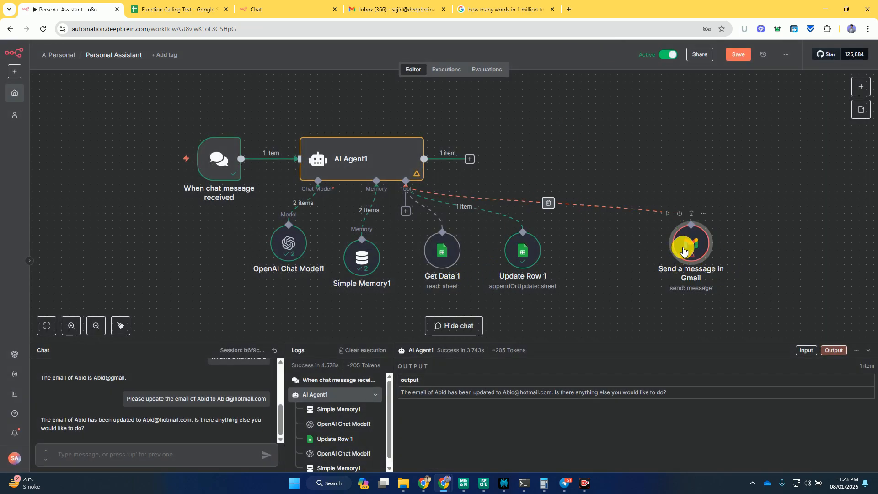
double_click(618, 249)
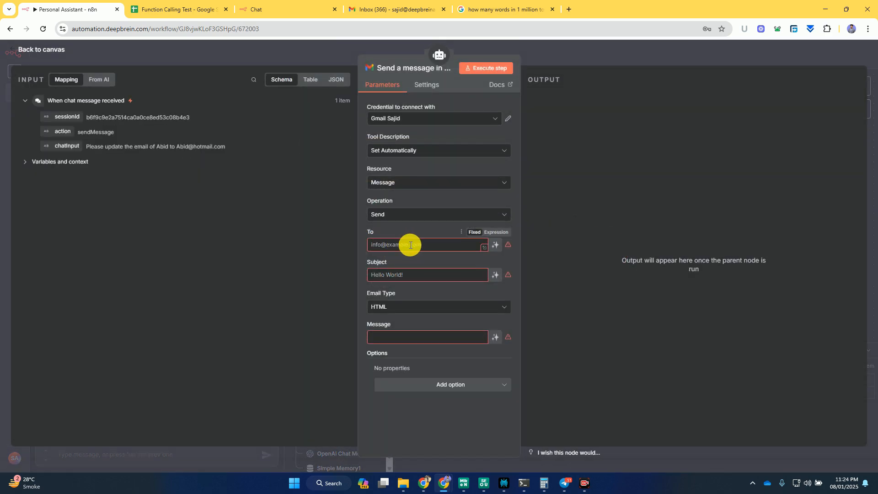
click(410, 245)
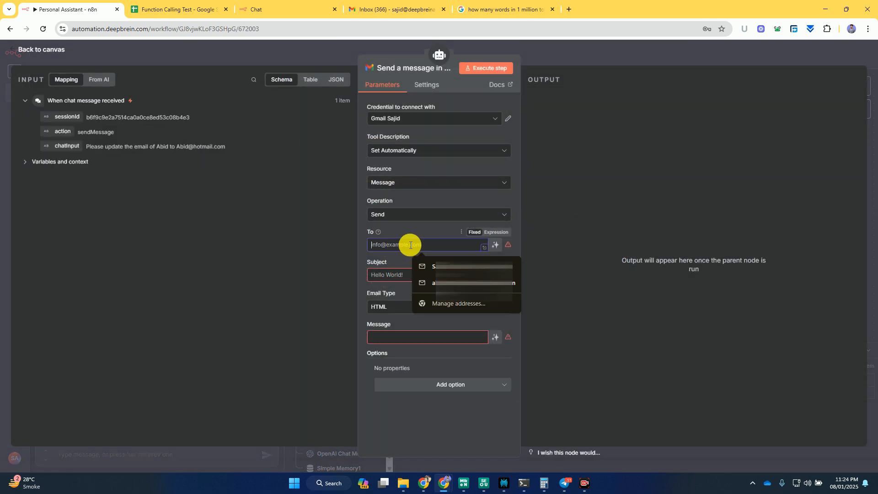
click(403, 215)
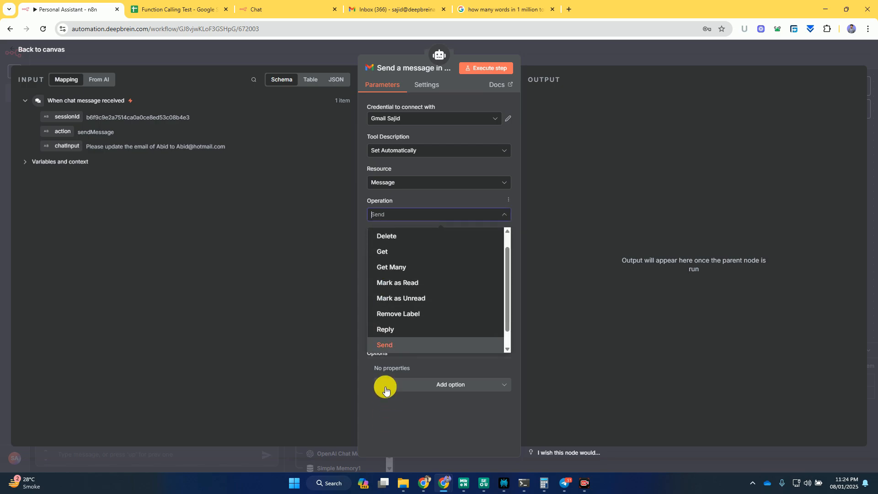
click(362, 302)
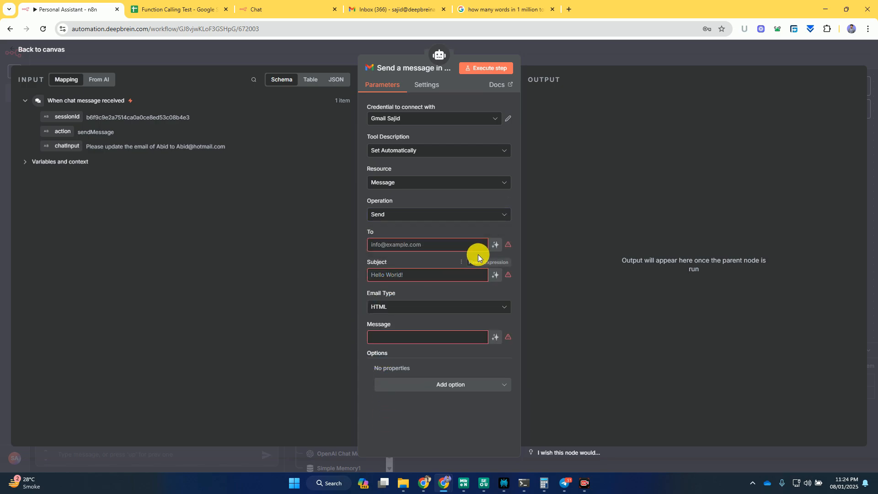
click(496, 245)
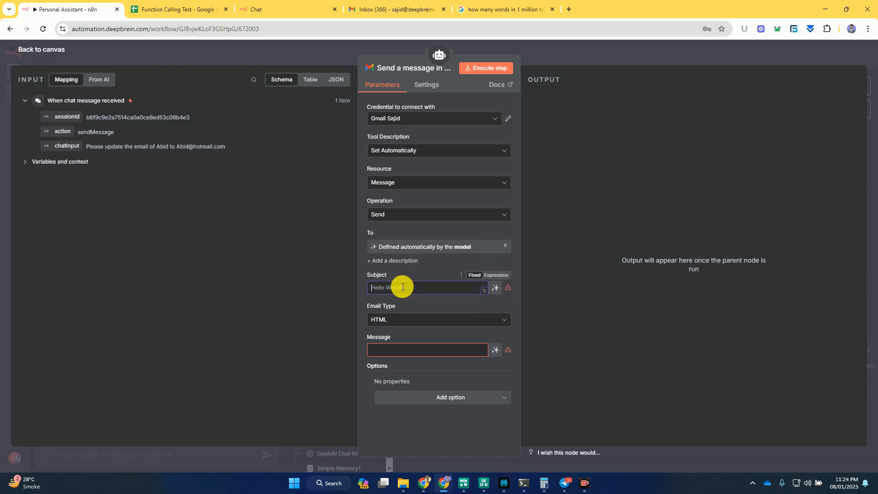
click(497, 290)
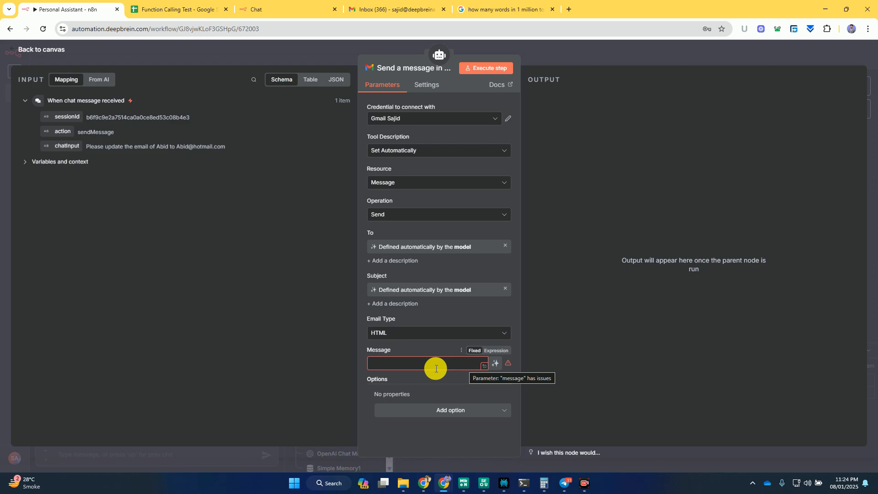
click(394, 366)
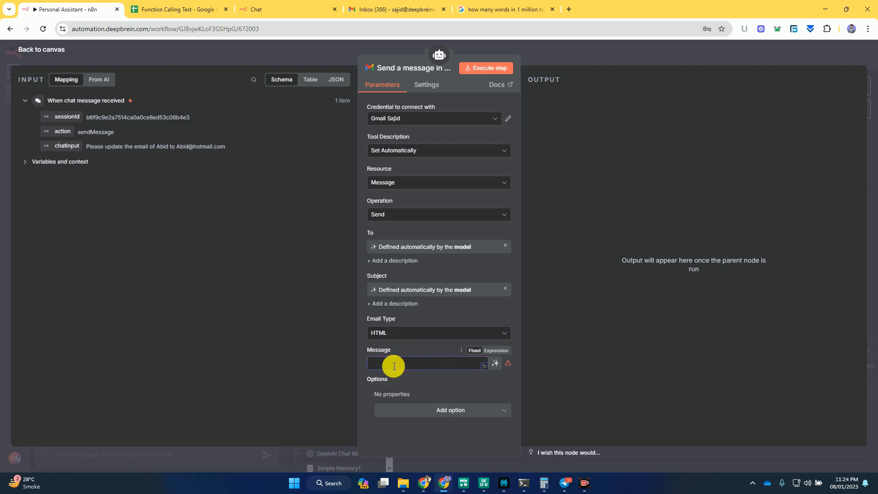
click(495, 363)
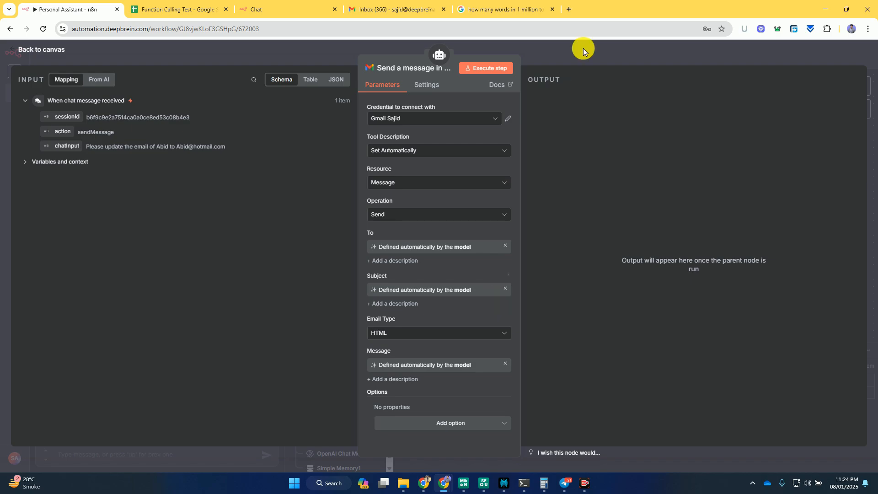
click(560, 51)
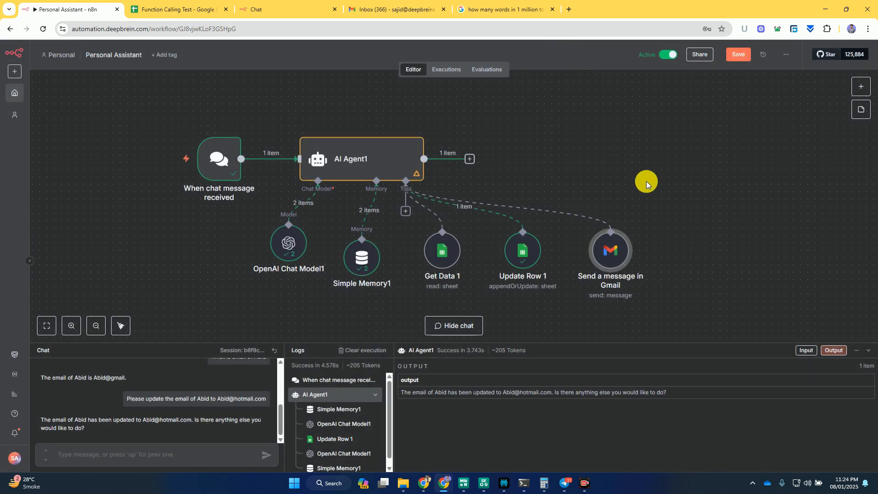
- Rename the Gmail tool node as Send Email 1 and return to the canvas
scroll(646, 181, up, 5)
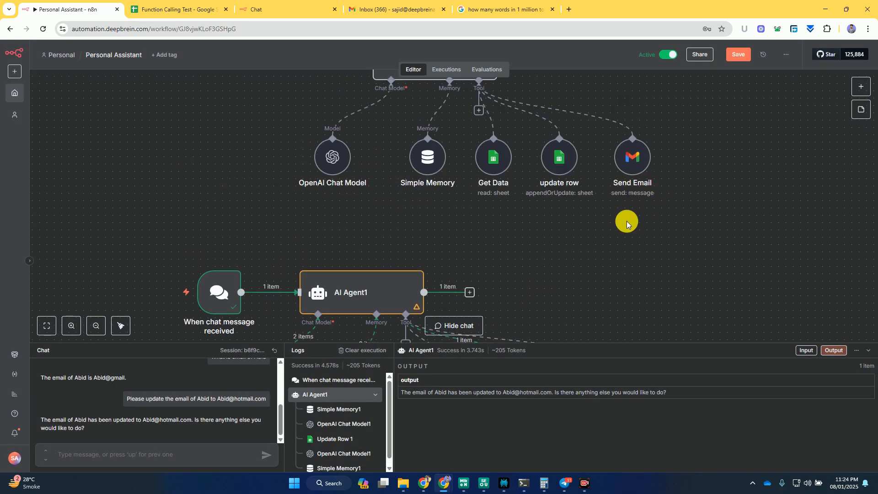
scroll(626, 220, down, 4)
scroll(617, 268, up, 4)
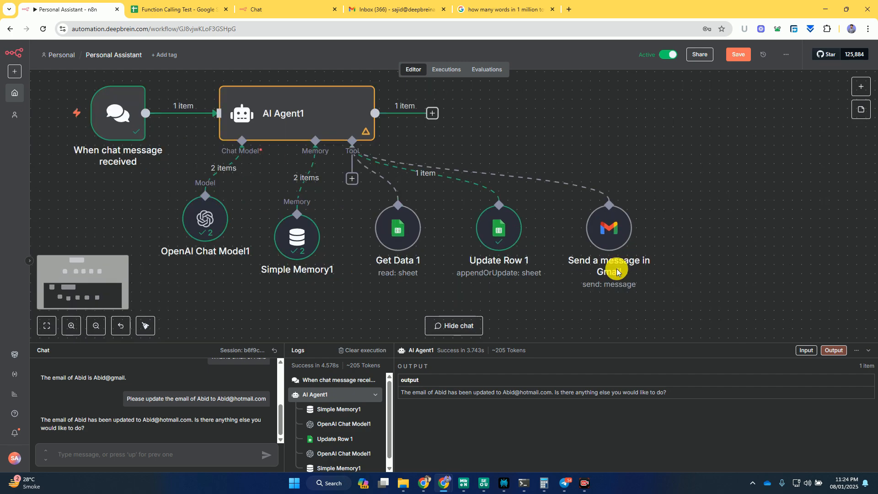
double_click(601, 218)
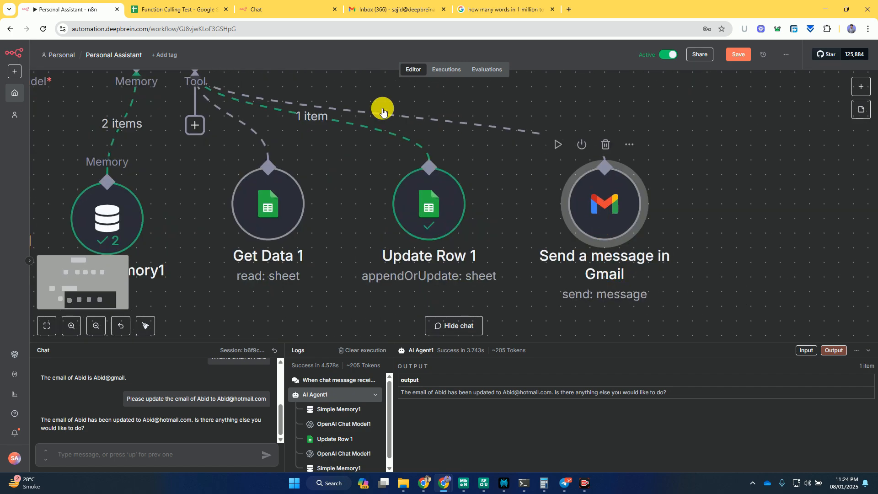
click(389, 68)
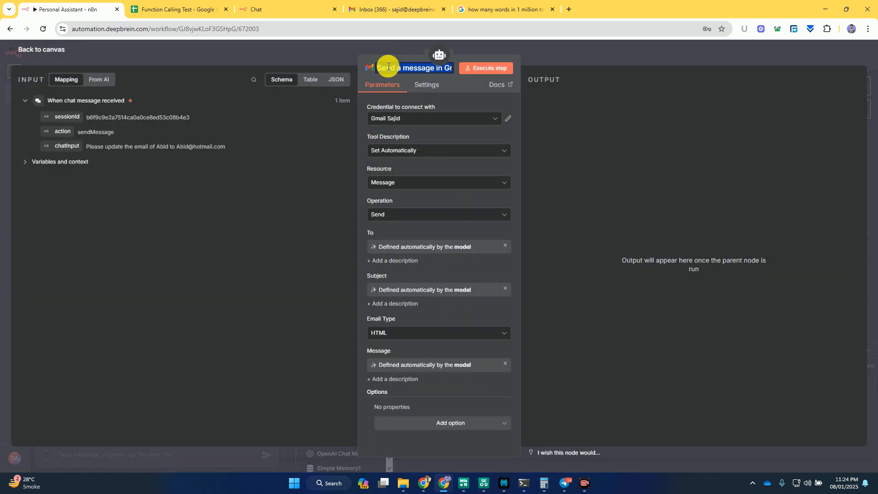
text(Send E)
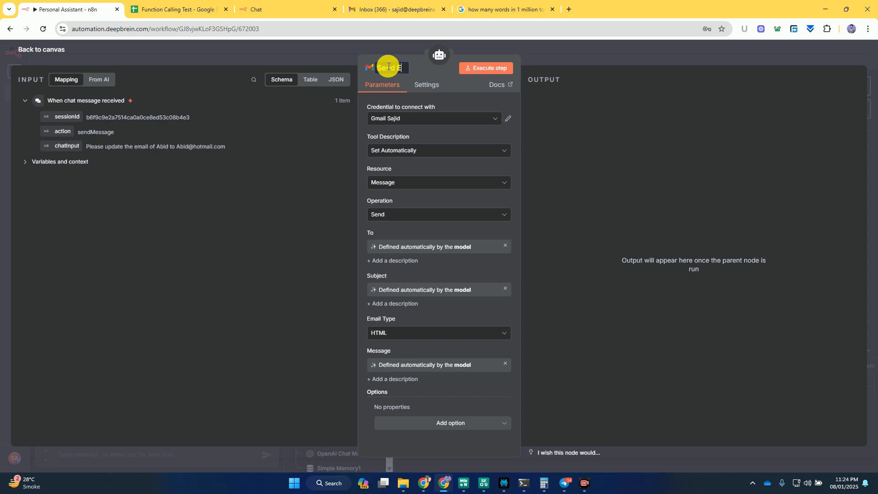
text(mail 1)
click(587, 55)
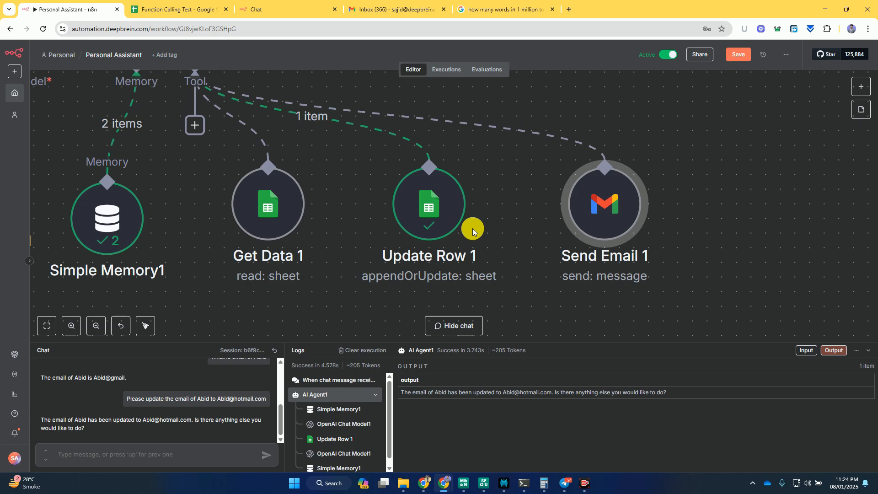
- Ask the agent in the chat to email a contact by name that "I love your lecture", and review Send Email 1's input and output
scroll(521, 155, down, 5)
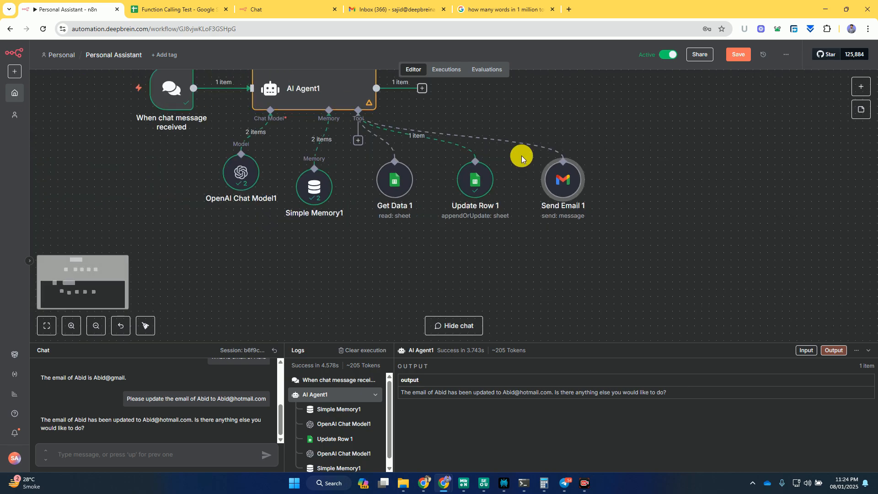
drag(157, 174, 233, 214)
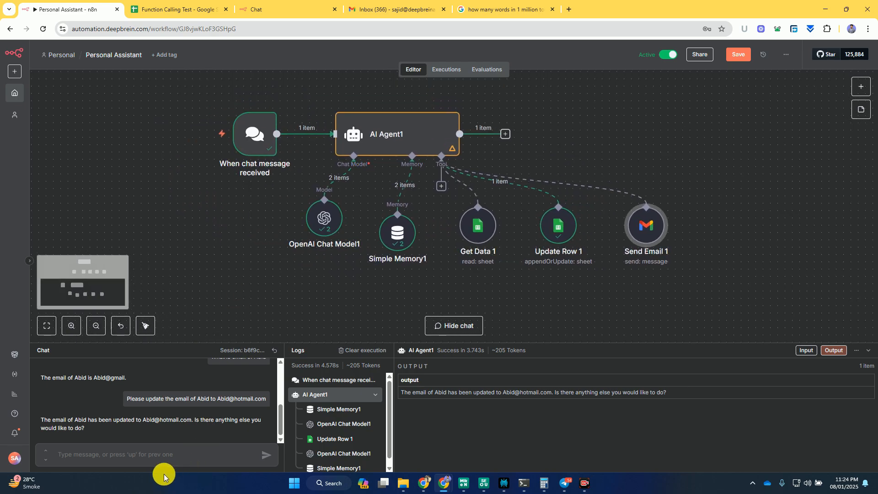
click(132, 458)
text(Send)
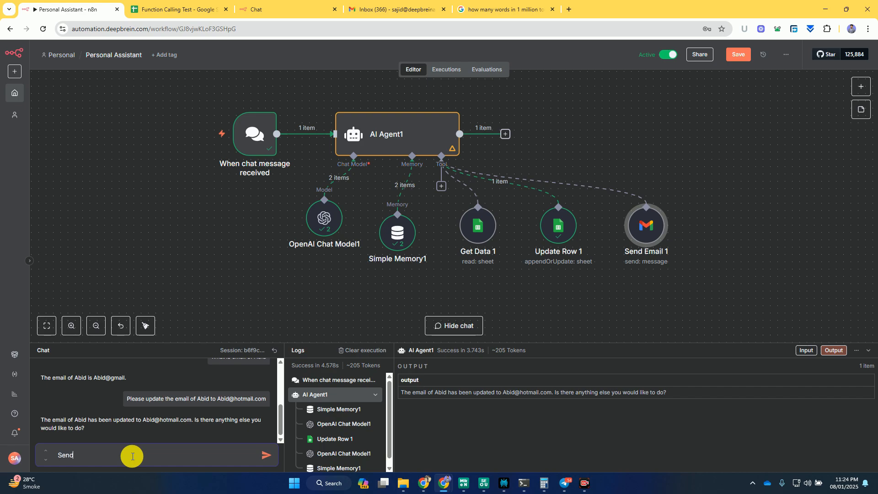
text( email to Sajid and tell him that)
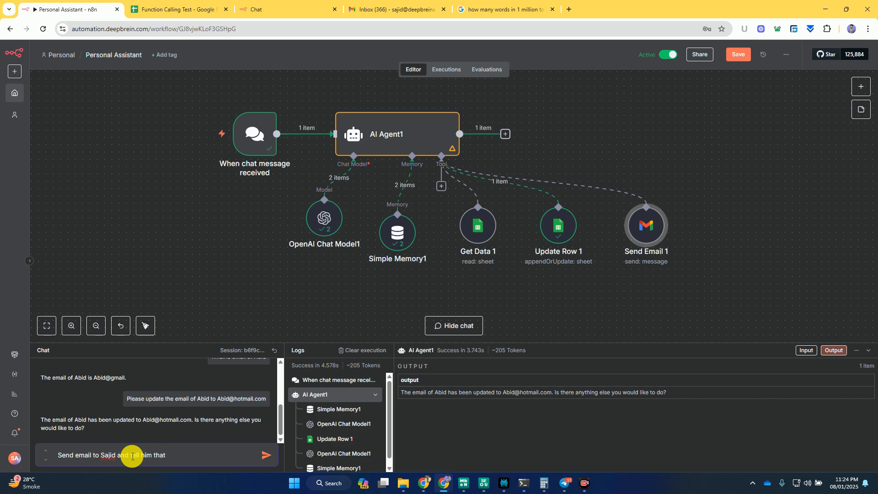
text( I love your lecture)
key(Return)
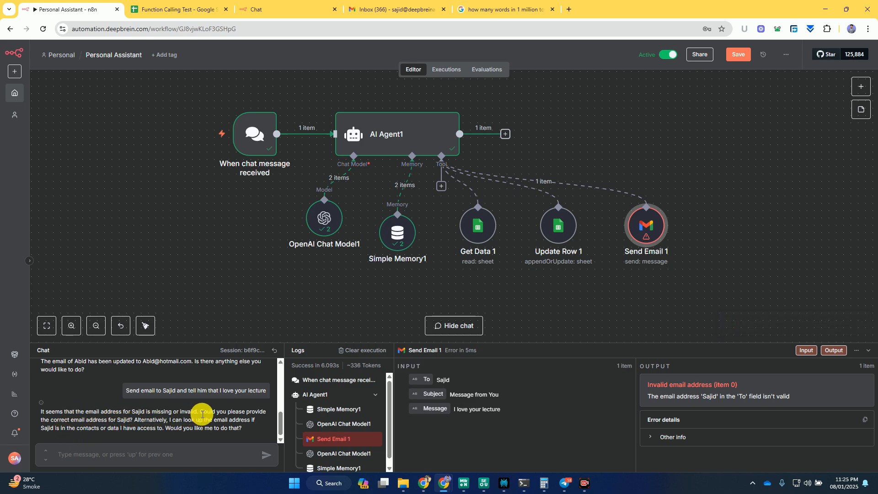
double_click(649, 231)
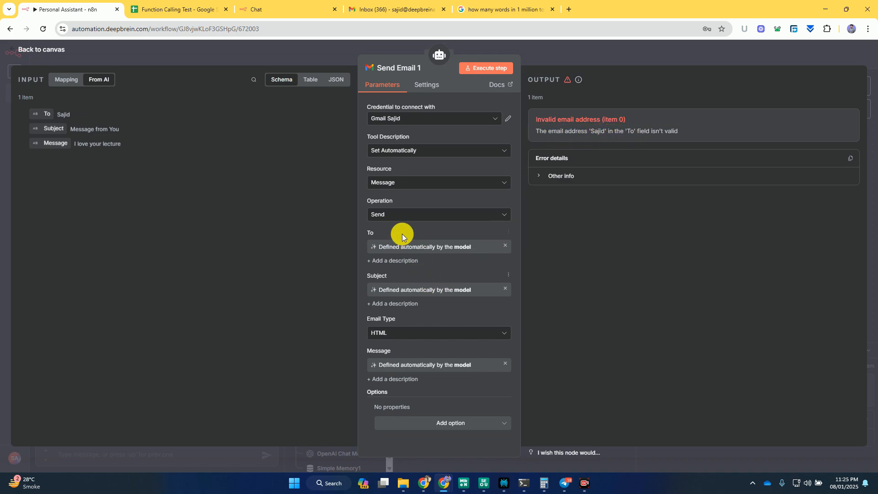
click(580, 49)
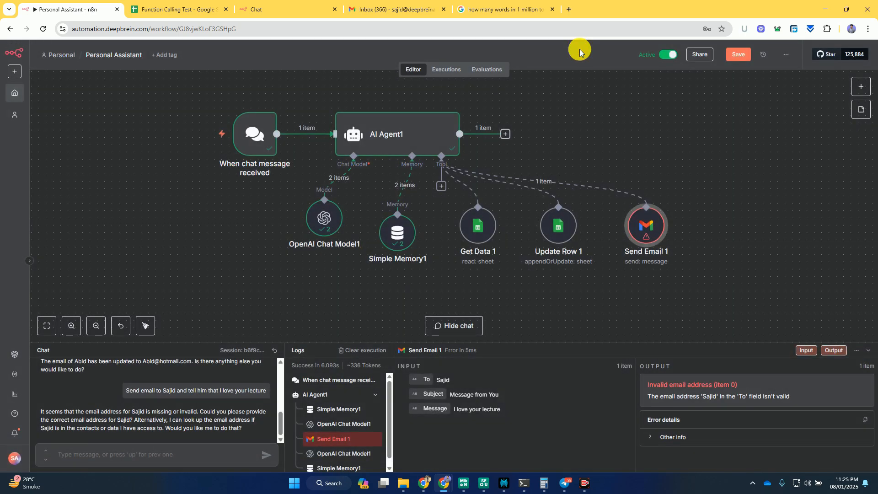
- Copy the complete system message from the original AI Agent node
key(ctrl+v)
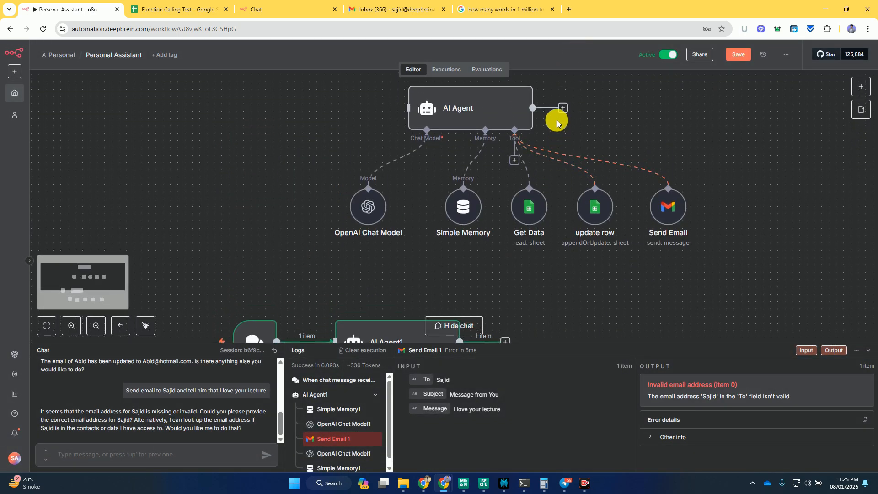
double_click(490, 112)
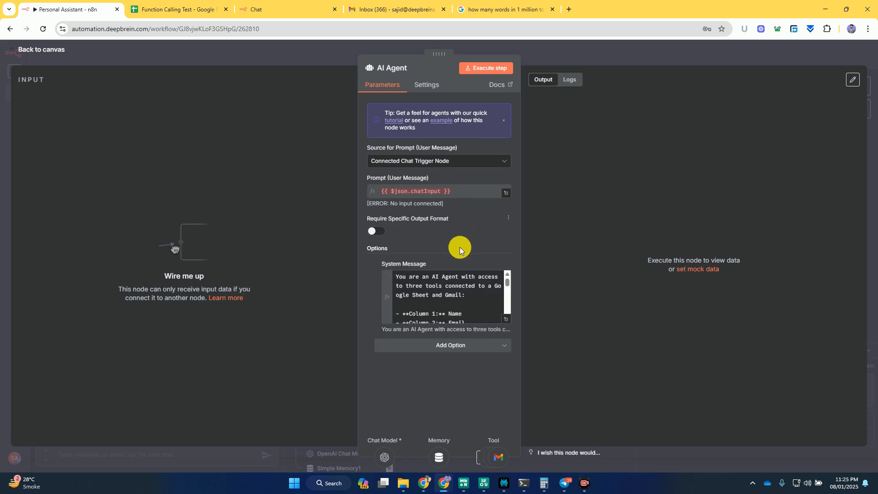
click(506, 319)
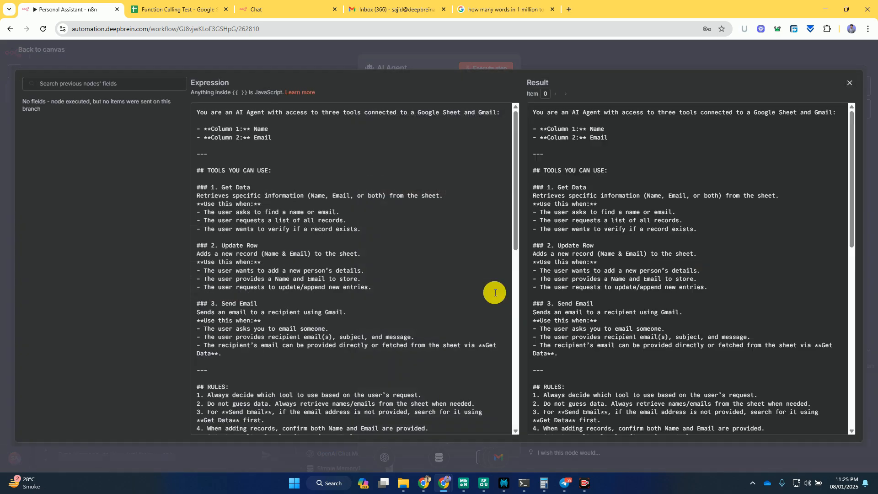
click(297, 224)
key(ctrl+a)
key(ctrl+c)
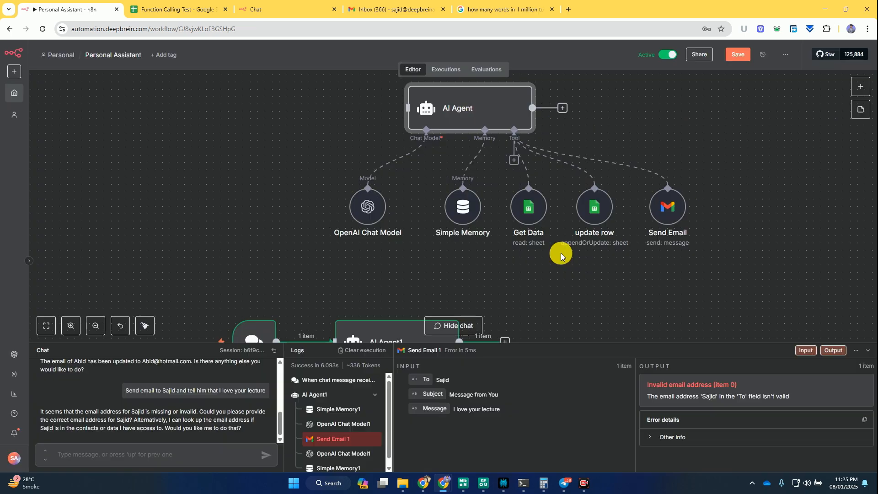
- Add a System Message option to AI Agent1, switch it to an expression and replace the default text with the copied prompt
scroll(561, 254, down, 6)
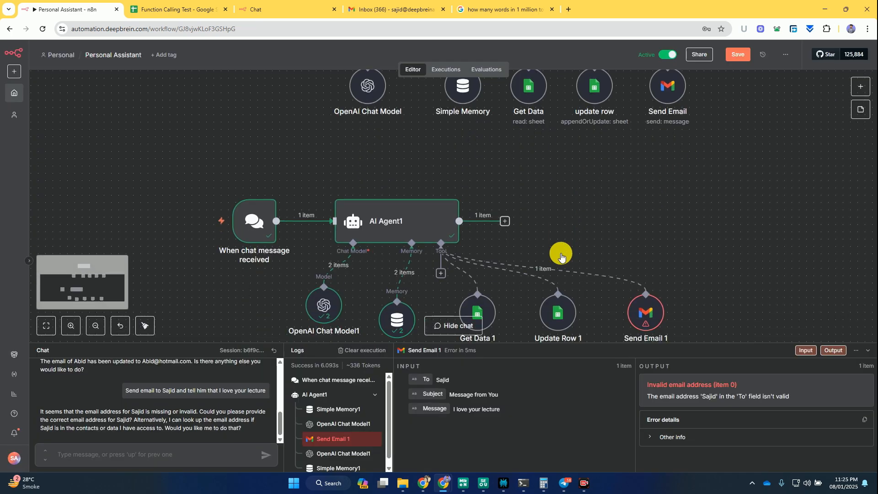
double_click(424, 194)
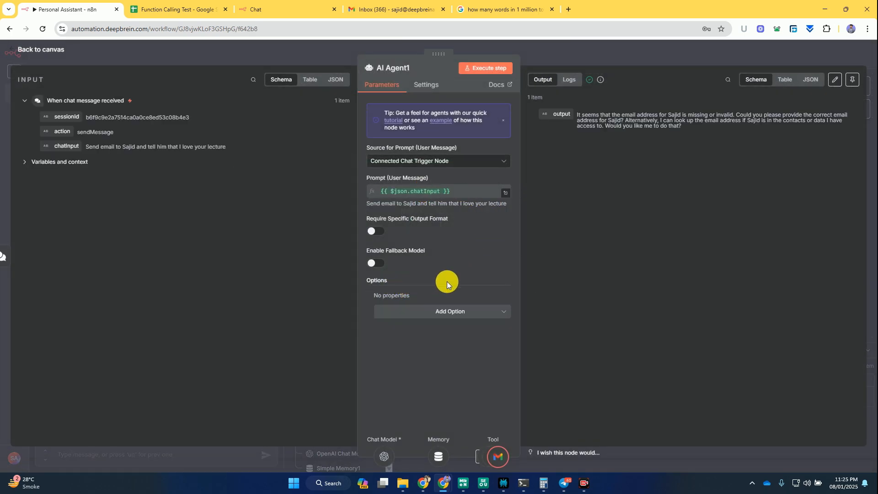
click(418, 318)
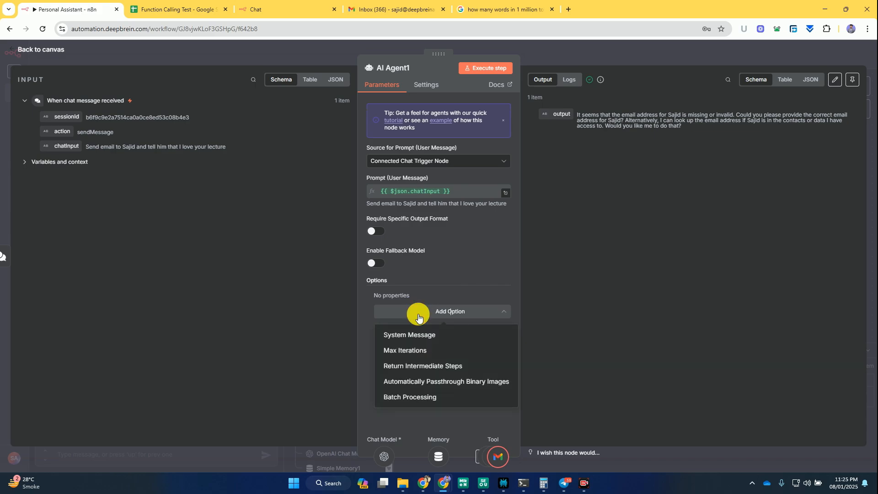
click(409, 335)
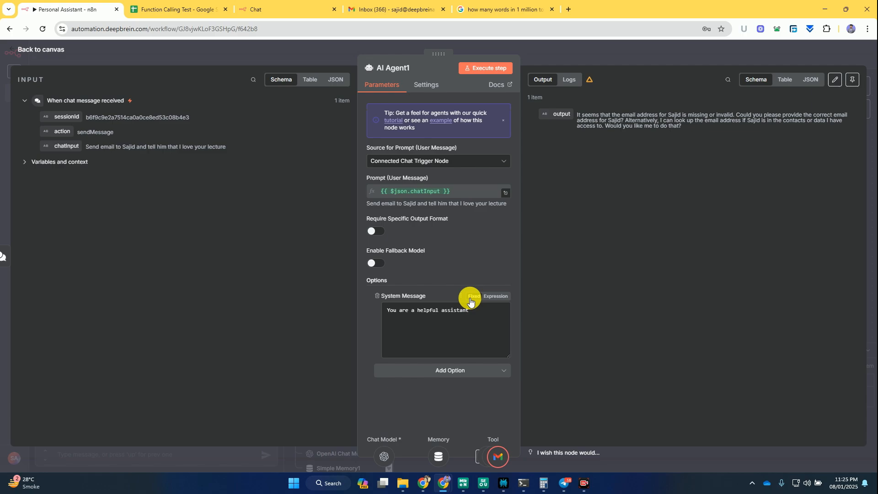
click(496, 297)
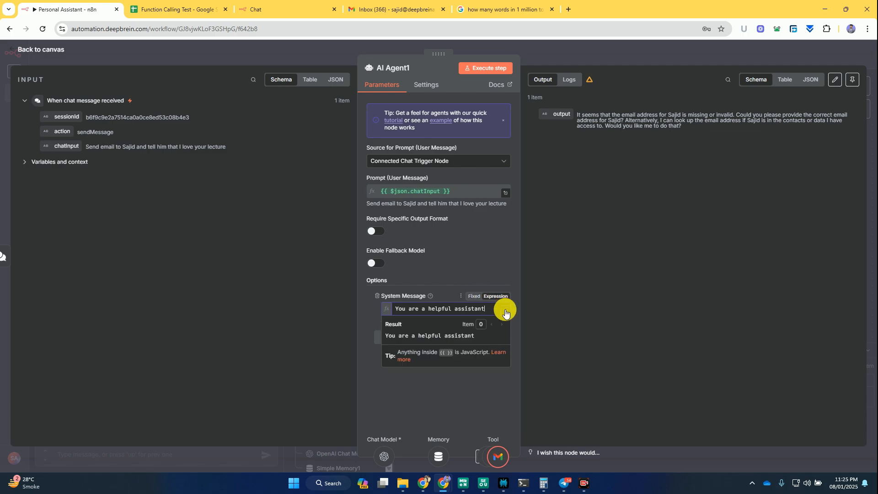
click(505, 312)
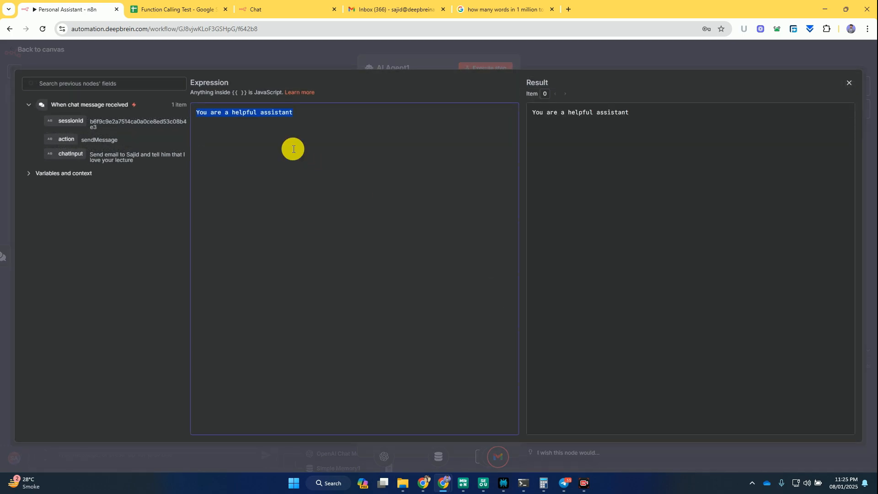
key(ctrl+v)
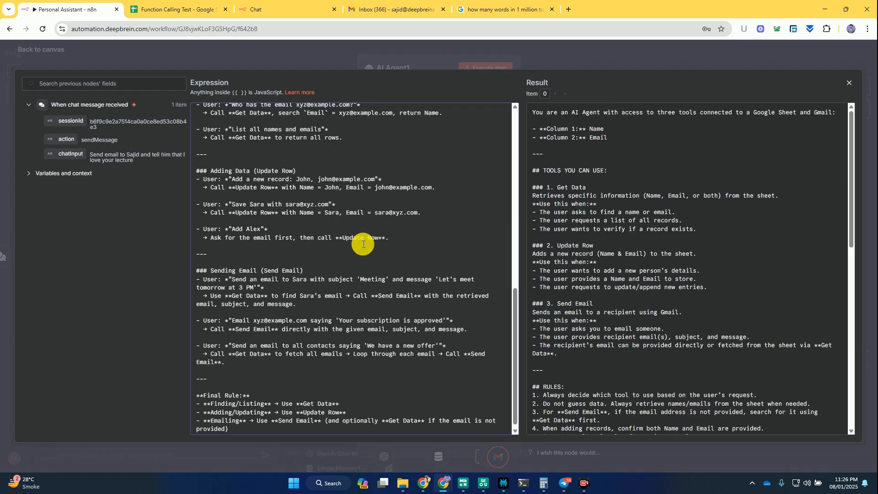
- Rename the tool headings in the system message's tools section as Get Data 1, Update Row 1 and Send Email 1
scroll(364, 244, up, 10)
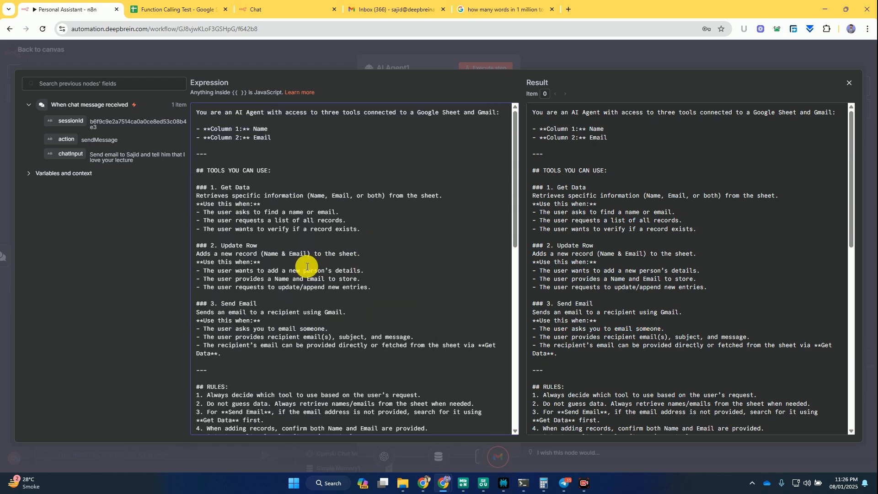
click(263, 187)
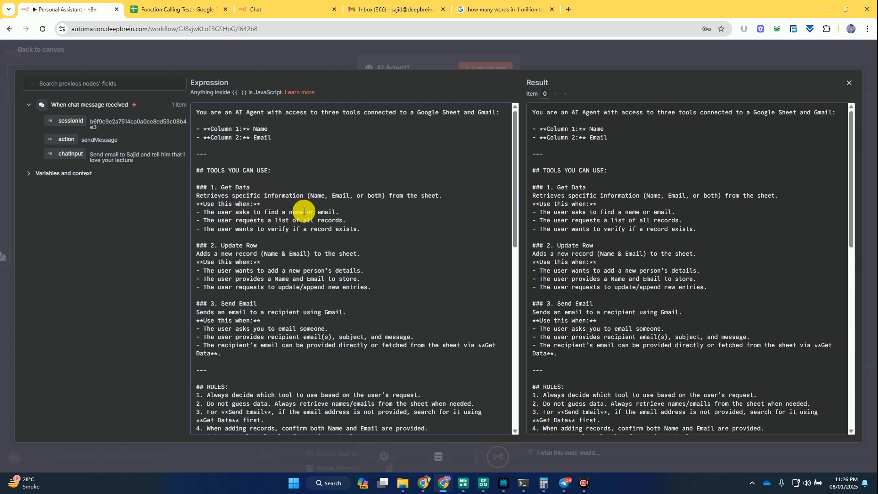
click(260, 243)
text(1)
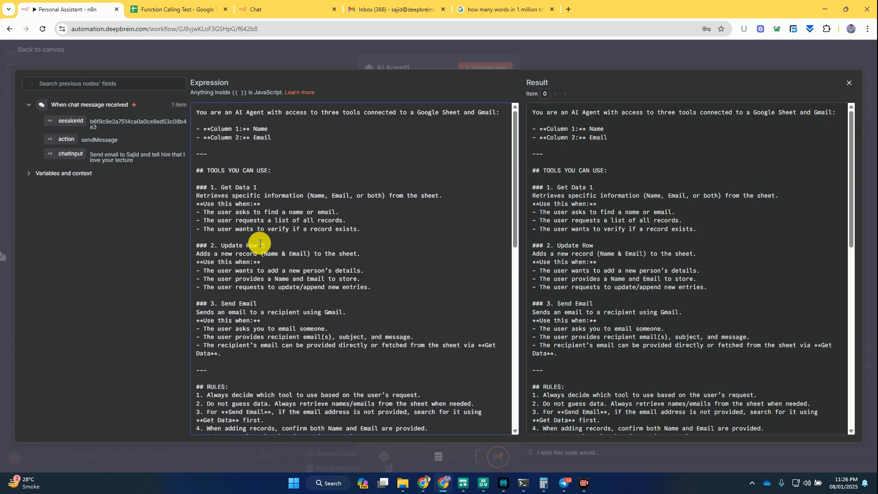
click(263, 301)
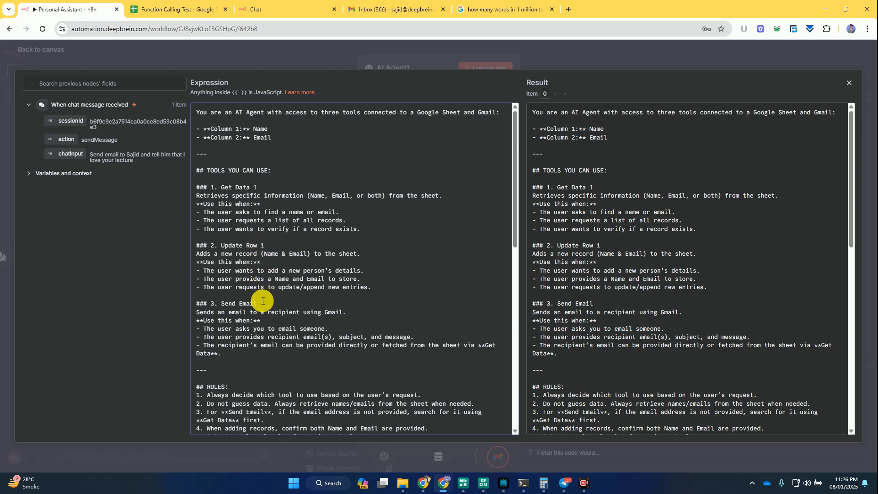
- Change the tool names in the example headings to Get Data 1, Update Row 1 and Send Email 1
scroll(341, 326, down, 3)
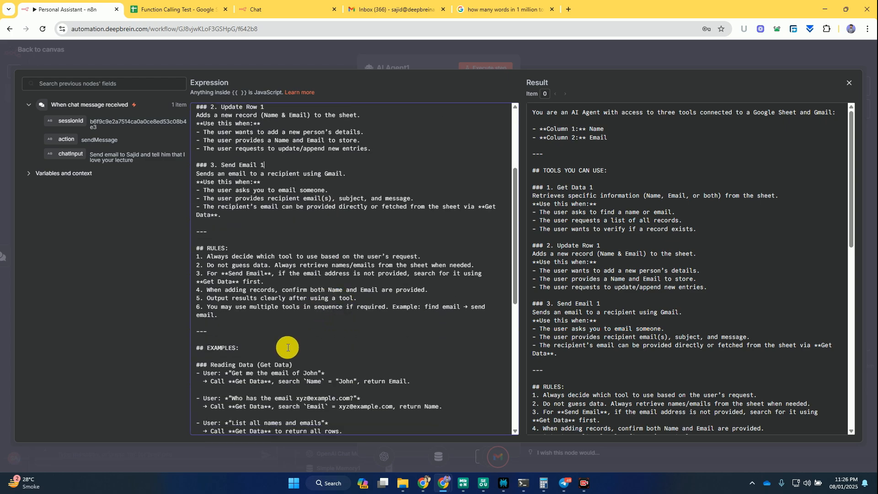
scroll(288, 347, down, 2)
click(289, 297)
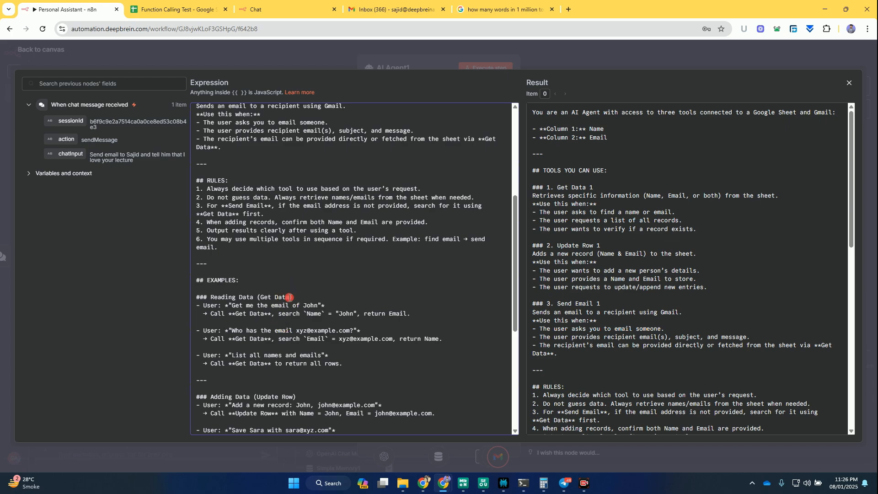
text(1)
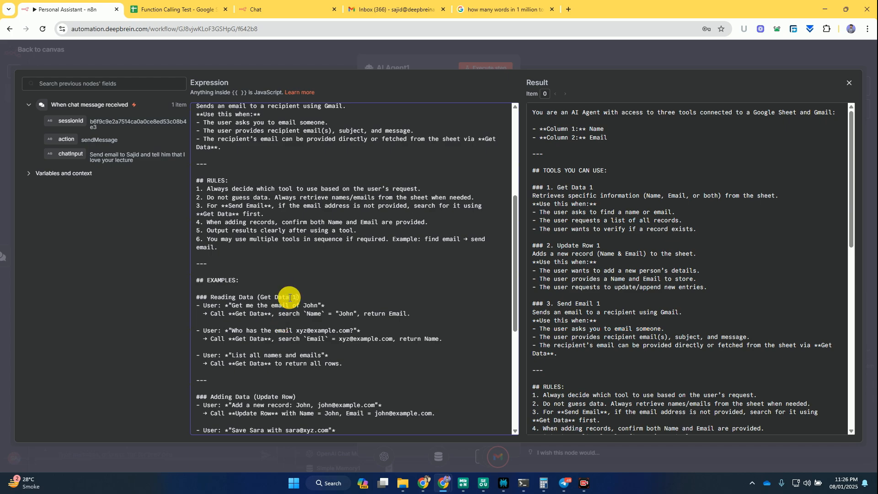
click(293, 394)
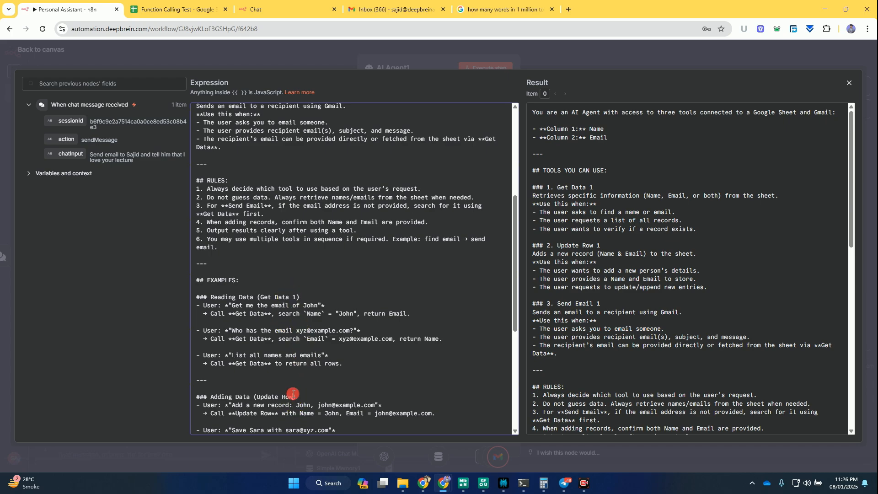
text(1)
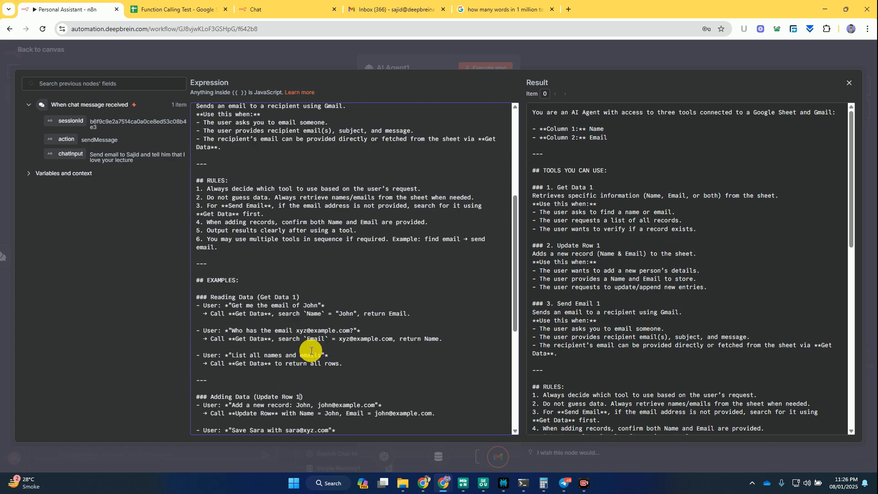
scroll(307, 350, down, 5)
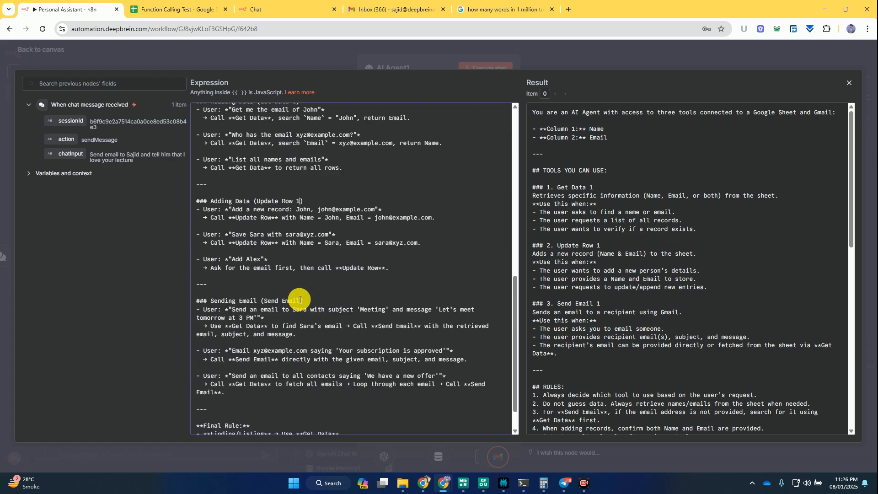
click(300, 300)
text(1)
- Check the rest of the edited system message, return to the canvas and save the workflow
scroll(363, 295, down, 1)
scroll(366, 295, up, 2)
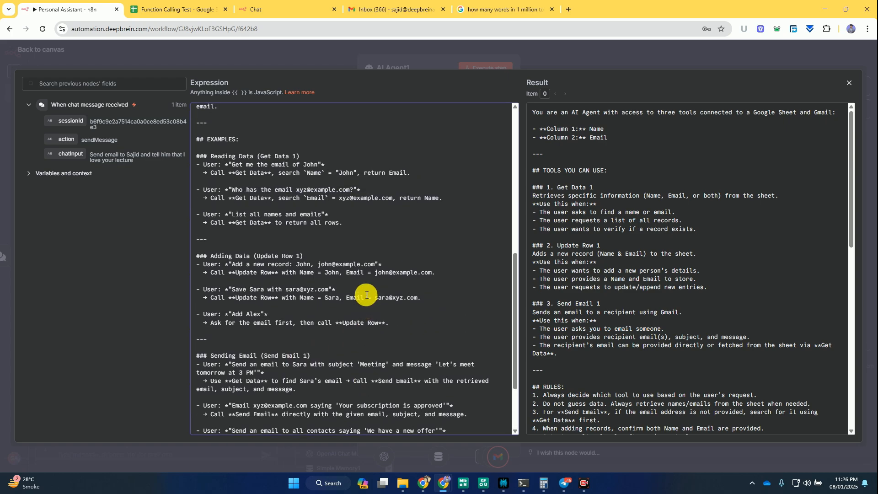
click(548, 52)
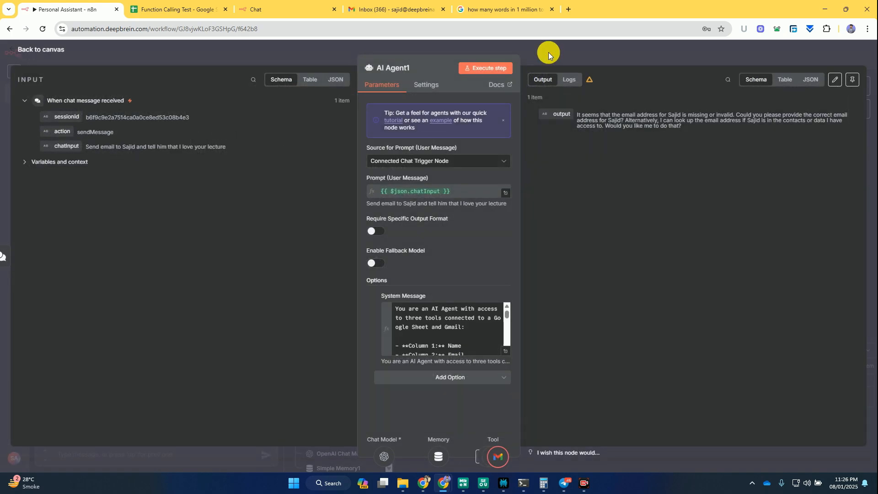
click(547, 52)
key(ctrl+s)
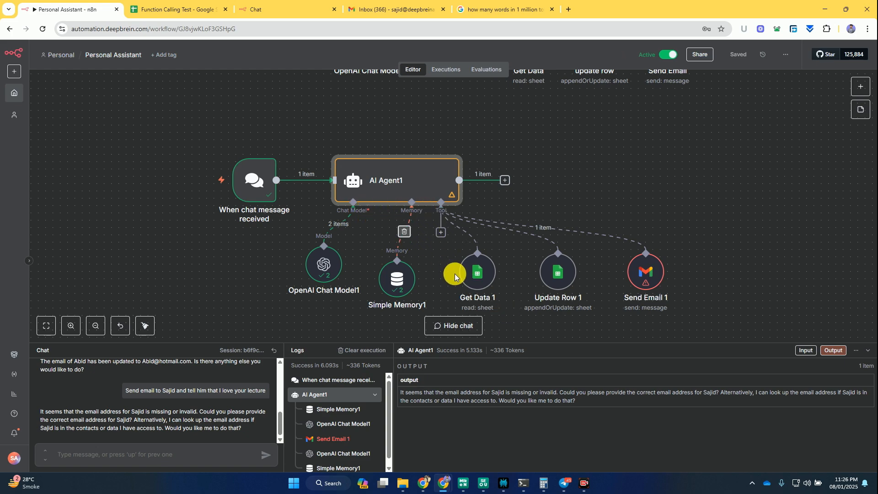
- Ask the agent in the chat for the contact's email address and answer its offer with "Yes please send"
click(100, 457)
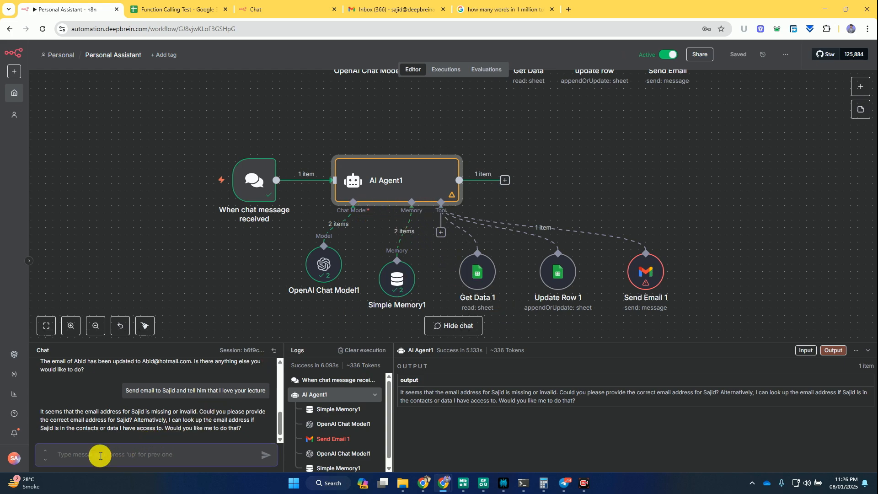
text(What is email of Sajid?)
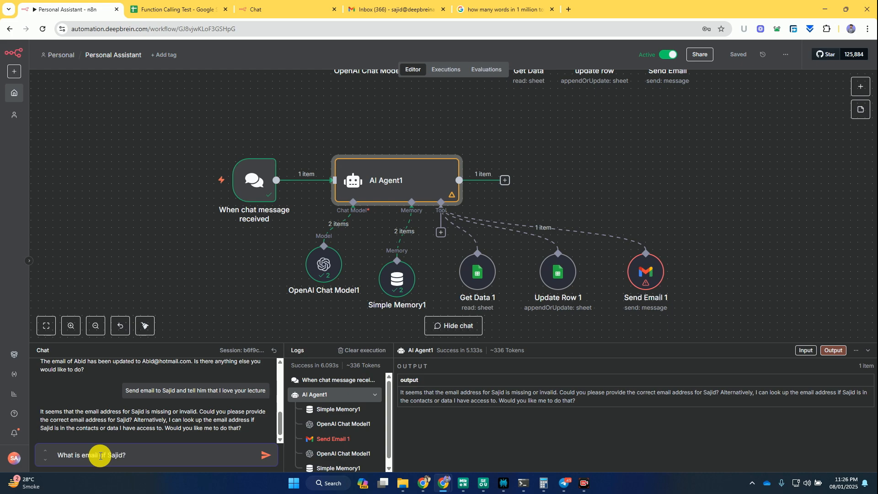
key(Return)
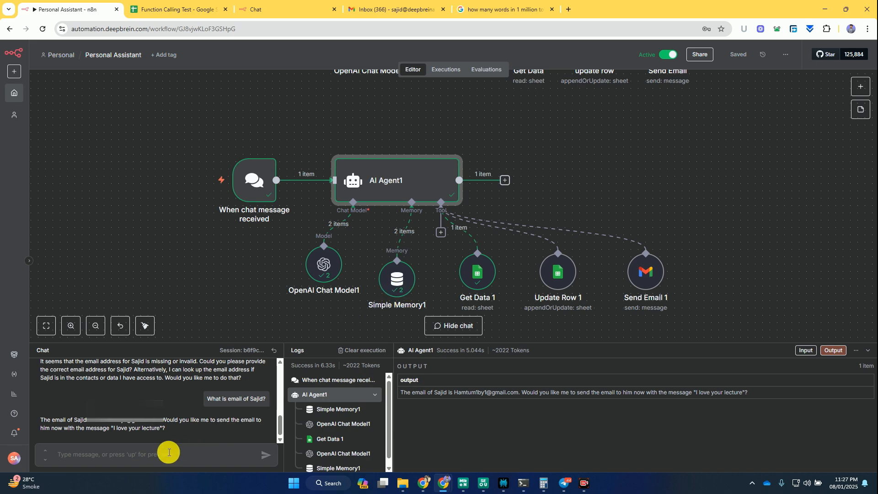
click(153, 454)
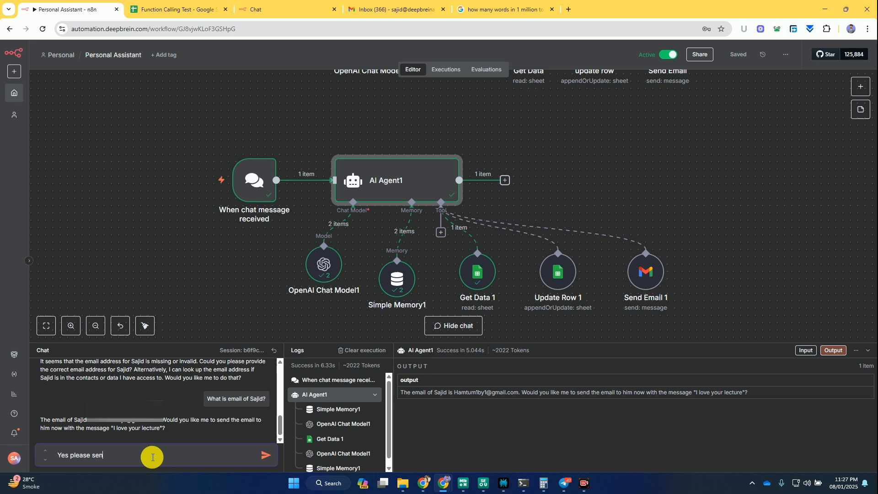
key(Return)
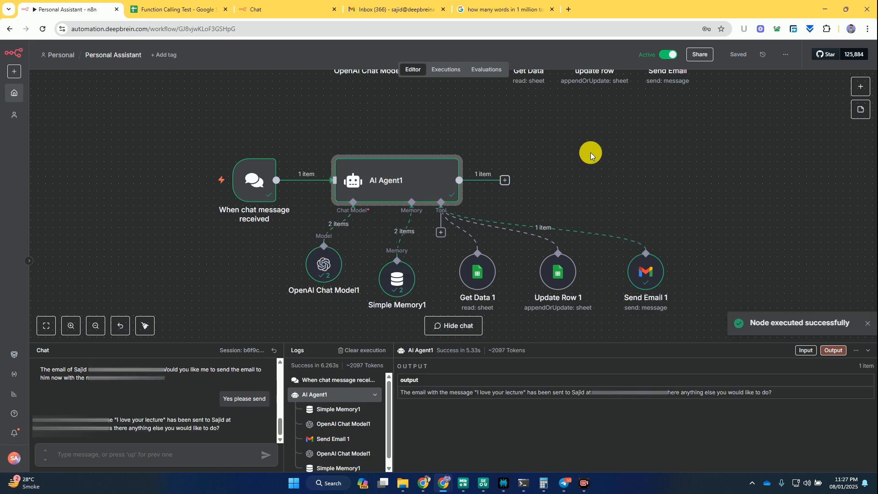
- Switch to the Gmail inbox in the other browser window and open the received "I love your lecture" email
click(426, 485)
click(753, 9)
click(100, 129)
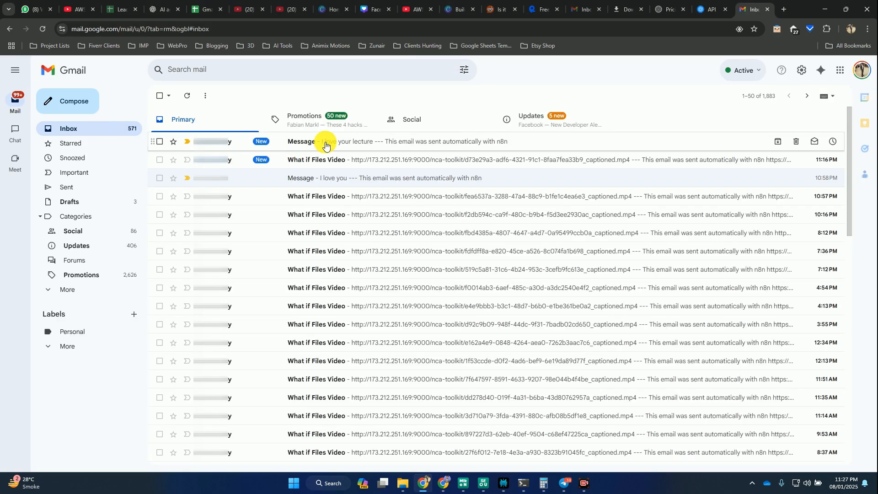
click(324, 145)
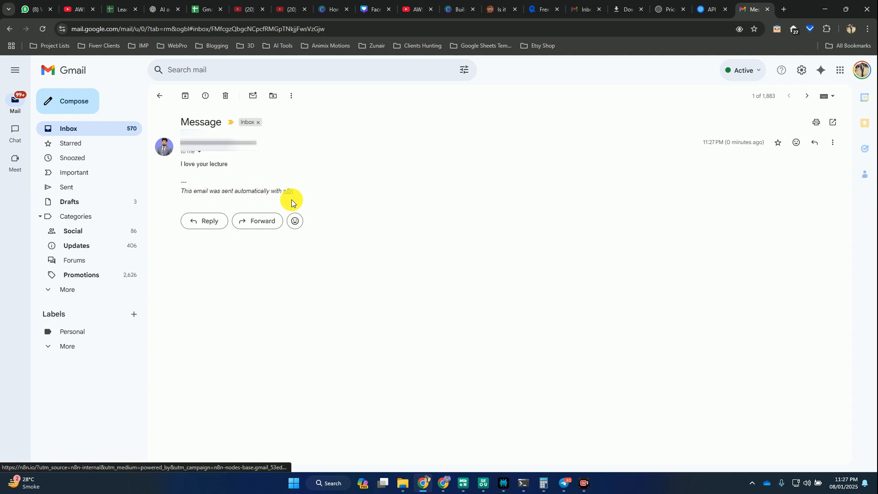
- Switch back to the n8n workflow, add the Append n8n Attribution option to Send Email 1, turn it off and save the workflow
key(alt+Tab)
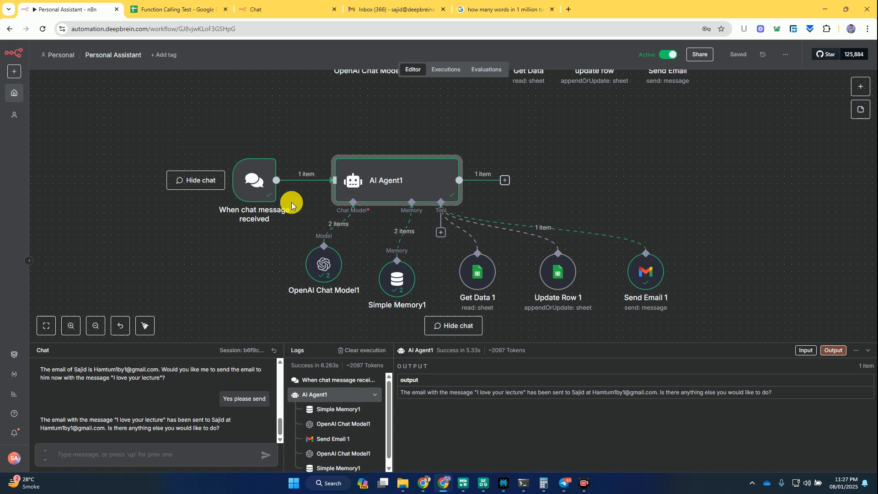
click(645, 280)
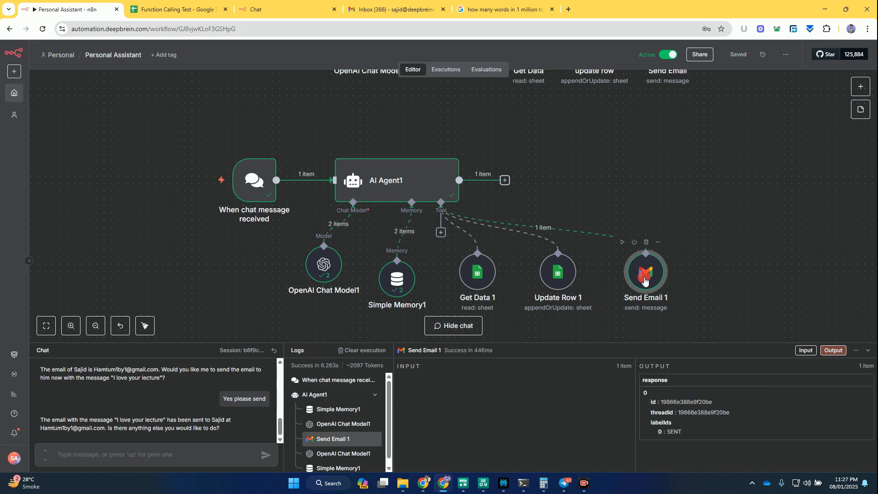
double_click(645, 280)
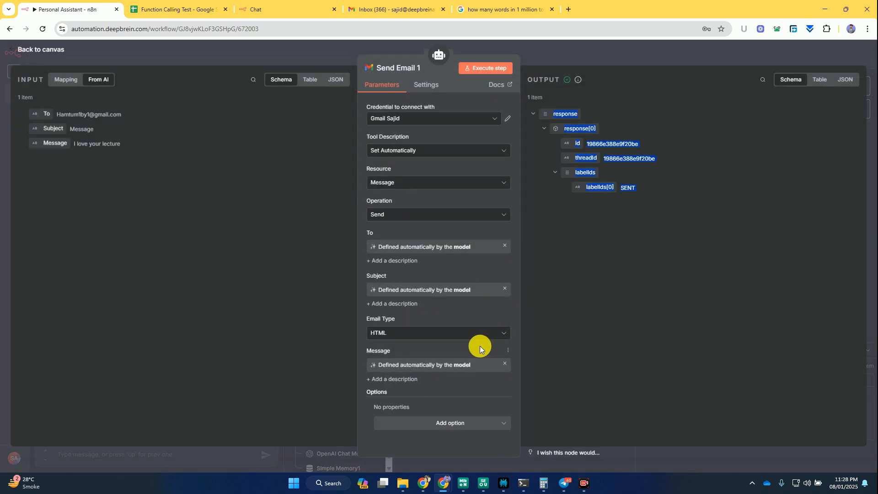
click(443, 423)
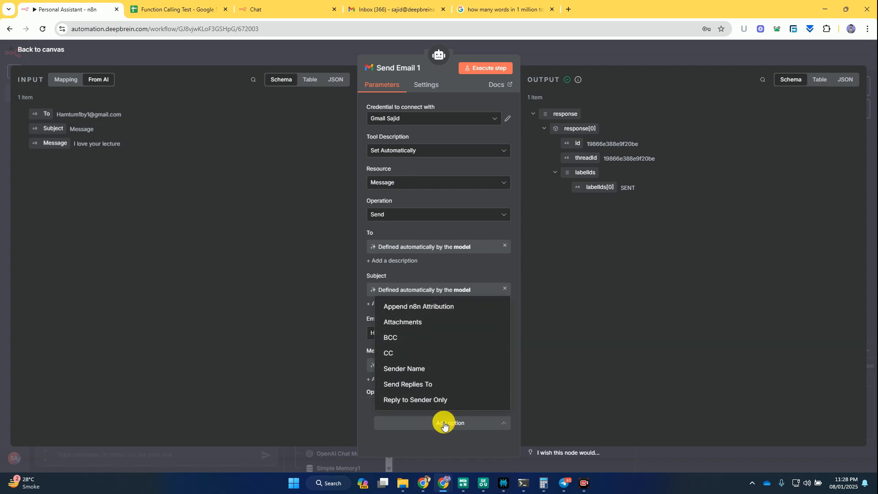
click(408, 307)
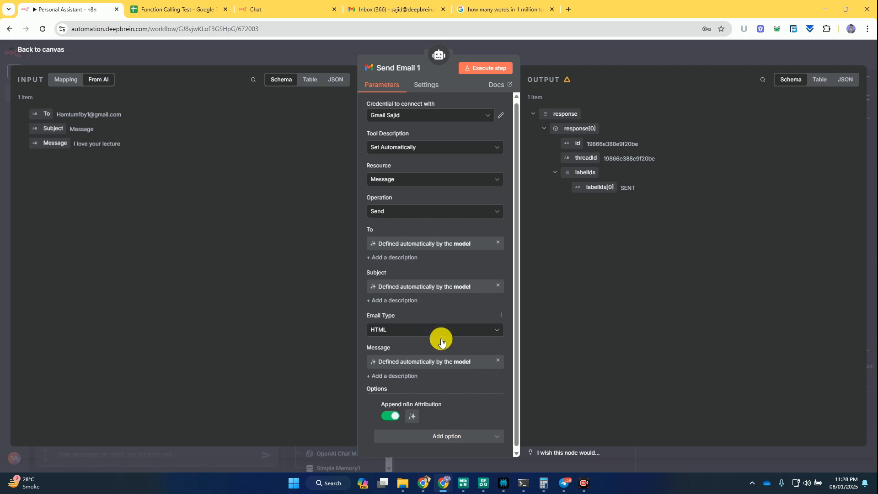
click(390, 414)
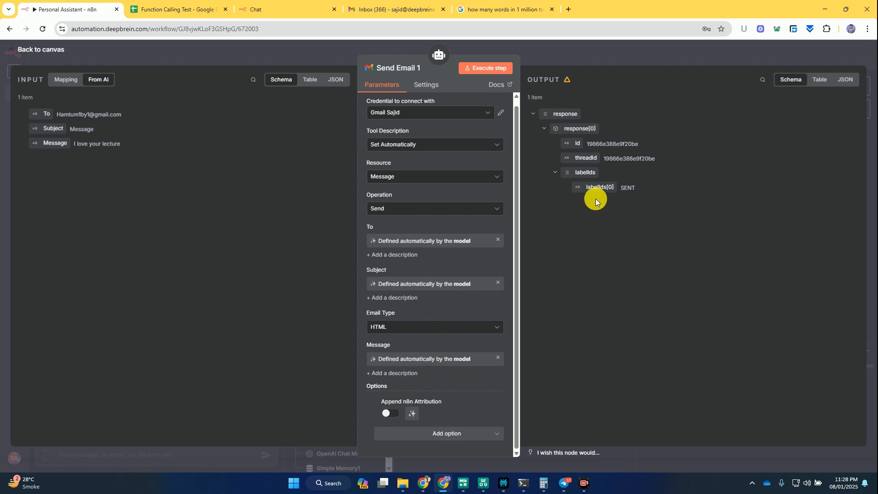
click(592, 59)
key(ctrl+s)
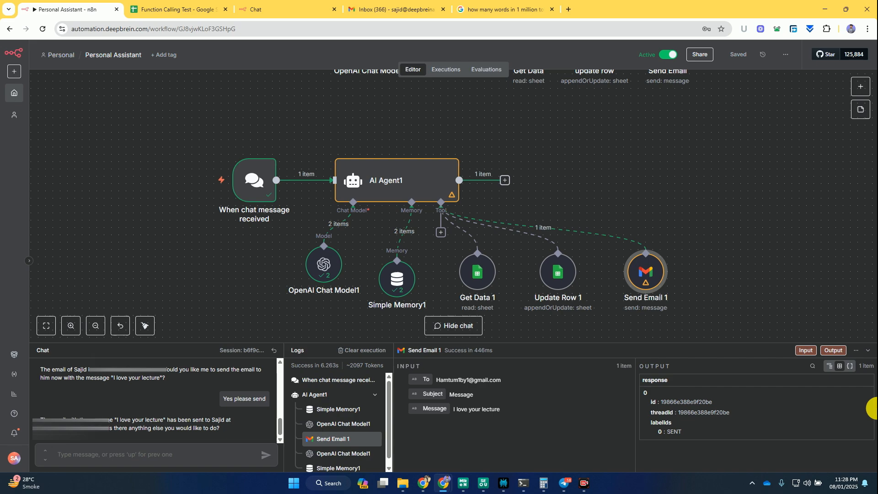
click(868, 353)
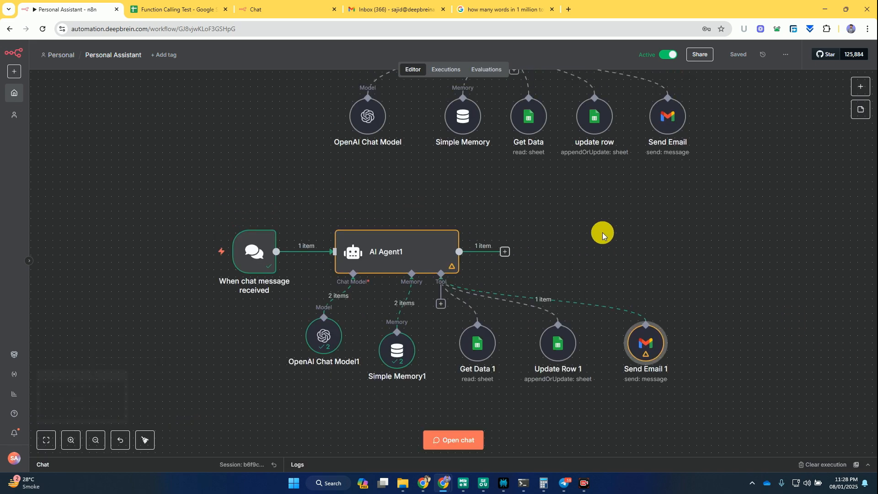
- Make the chat of the second agent's chat trigger publicly available and copy its Chat URL
scroll(603, 237, up, 5)
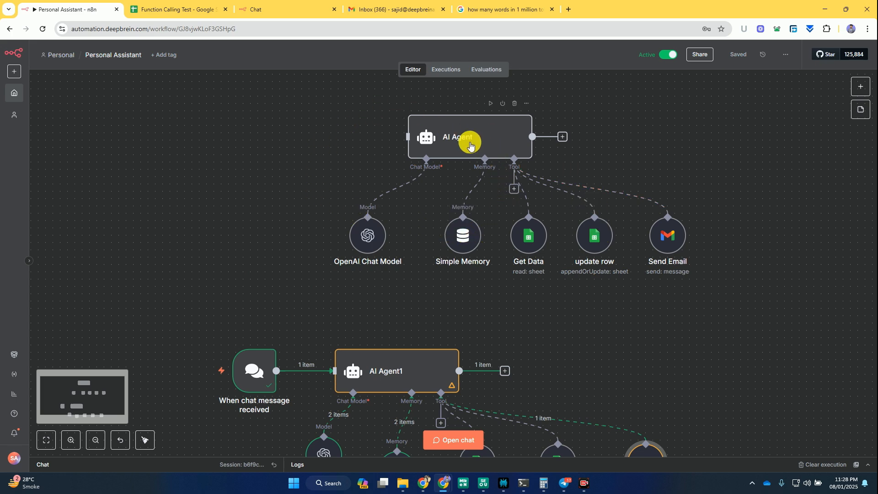
mouse_move(399, 182)
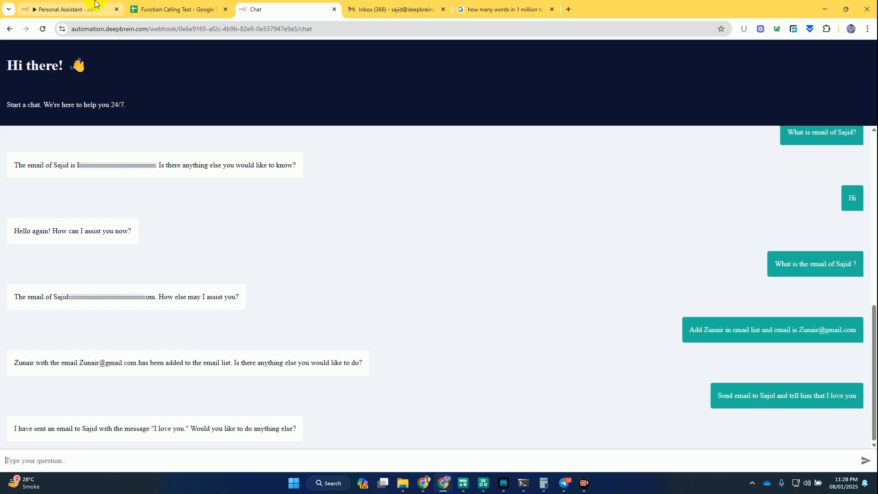
click(68, 10)
scroll(270, 262, down, 3)
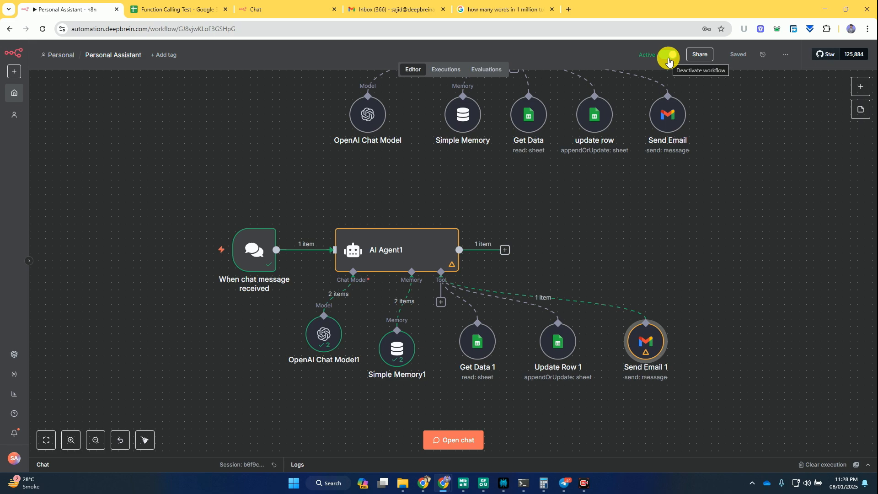
click(253, 251)
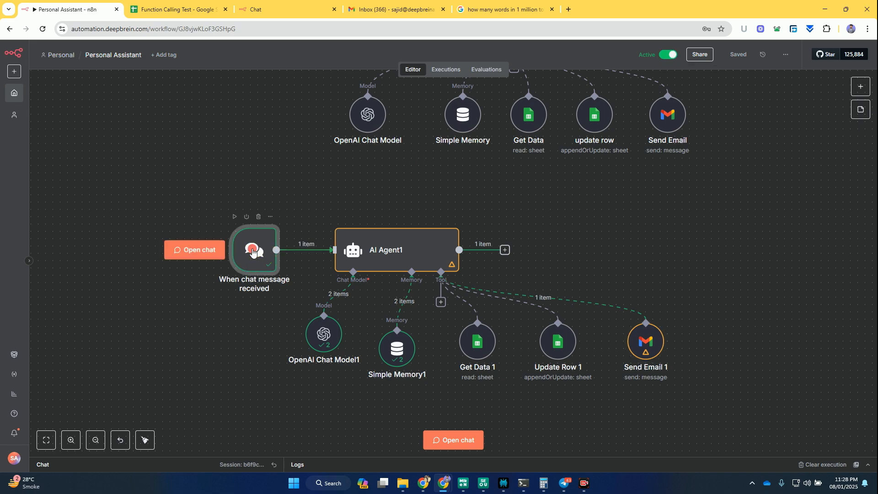
double_click(253, 250)
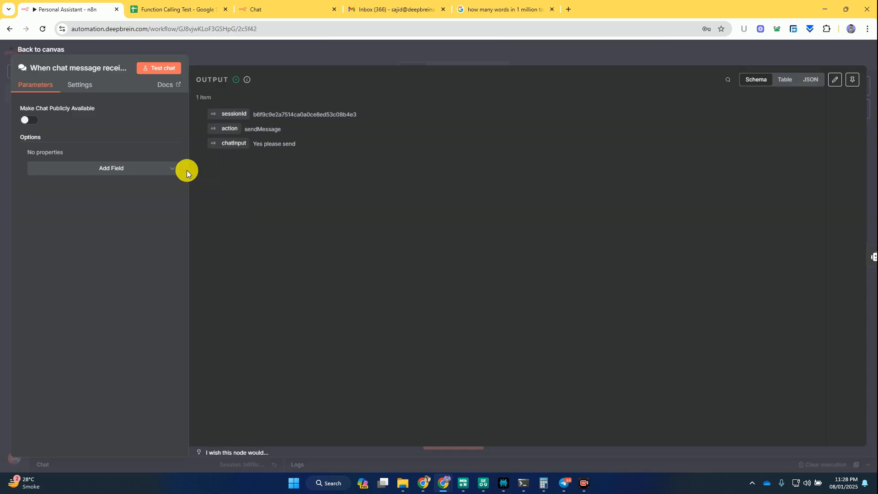
click(28, 121)
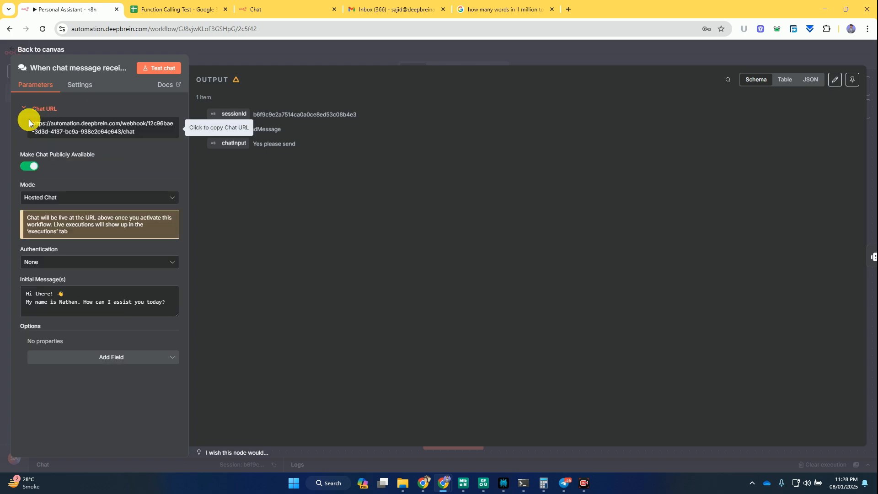
click(99, 137)
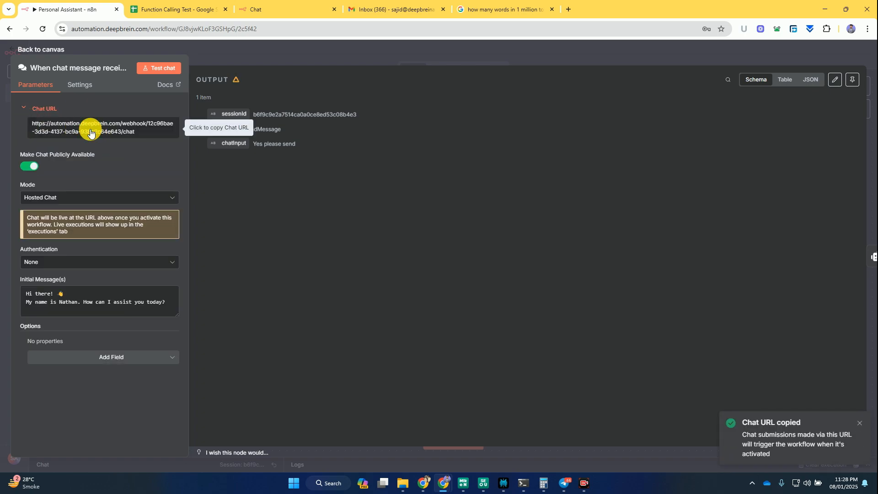
click(243, 47)
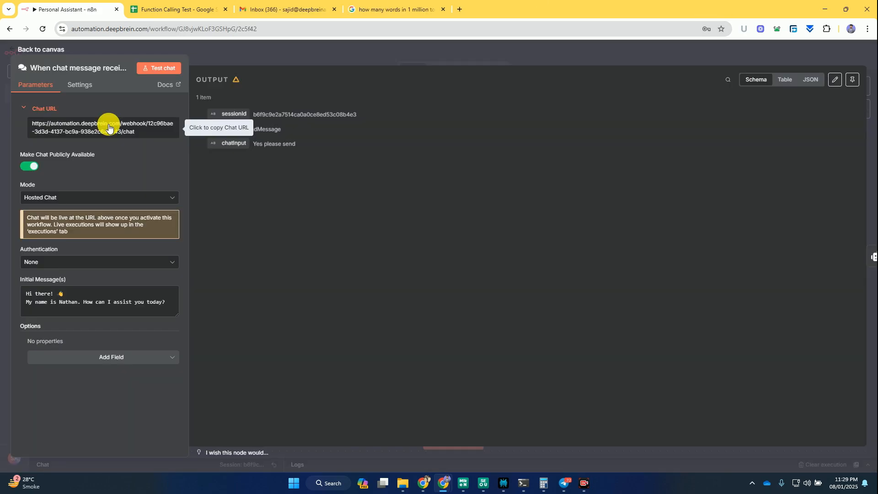
- Open the copied Chat URL in a new browser tab to view the hosted chat page
click(108, 128)
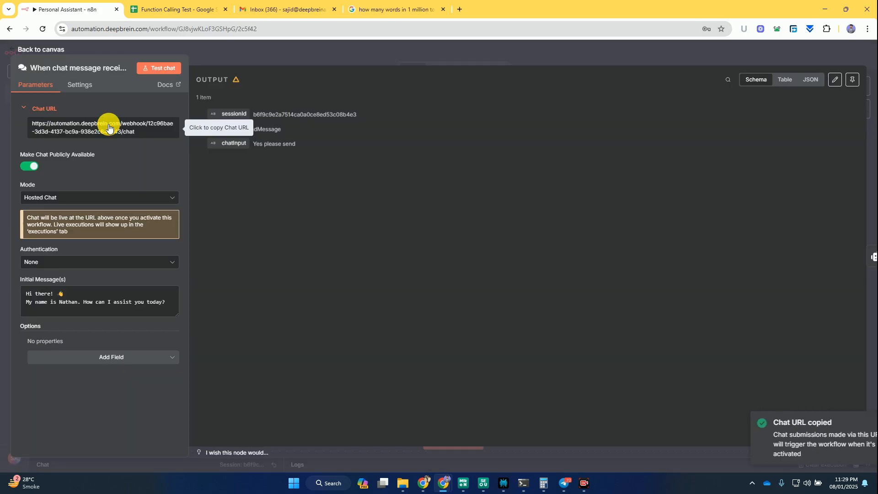
click(460, 9)
key(ctrl+v)
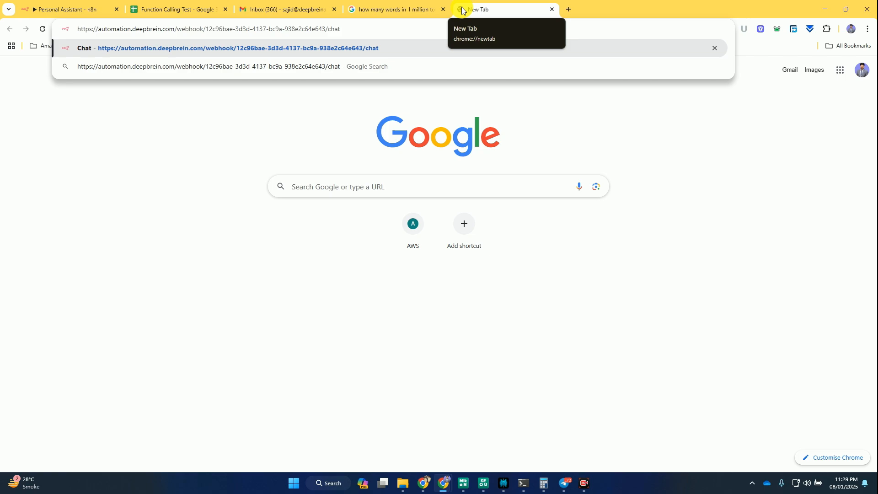
key(Return)
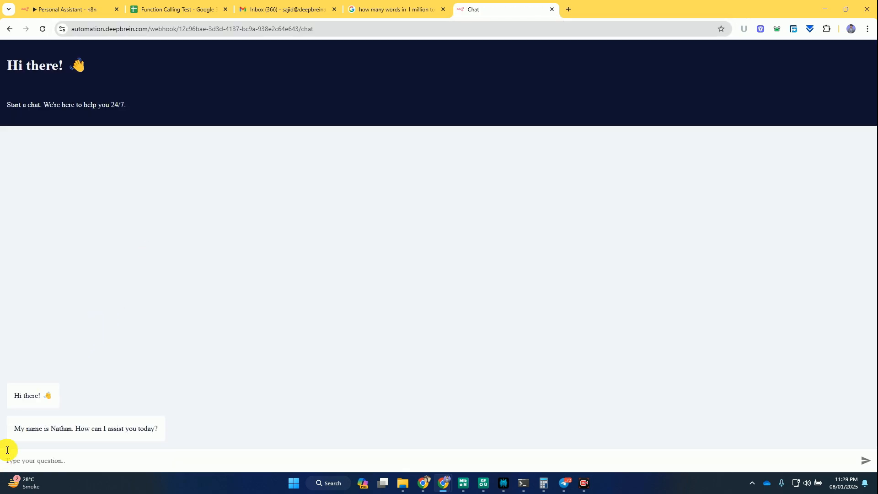
- Replace the assistant's name in the chat trigger's initial message with the owner's first name plus "NCP wala", and save the workflow
click(68, 9)
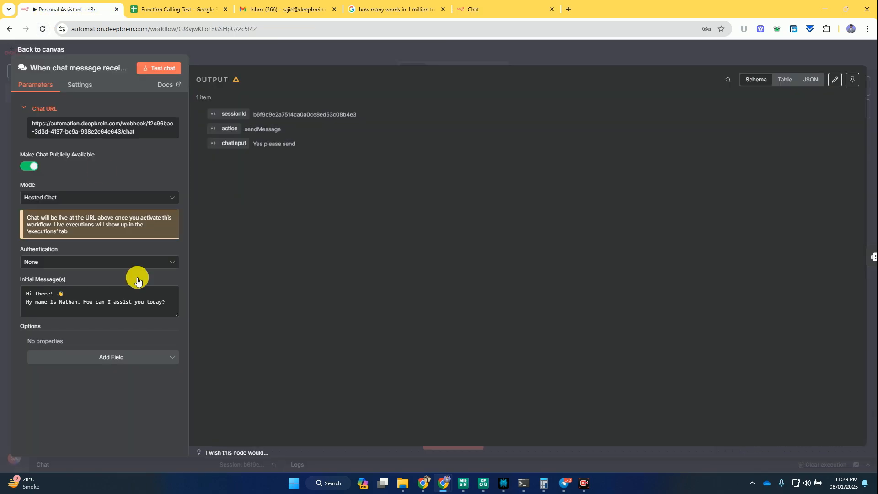
double_click(77, 301)
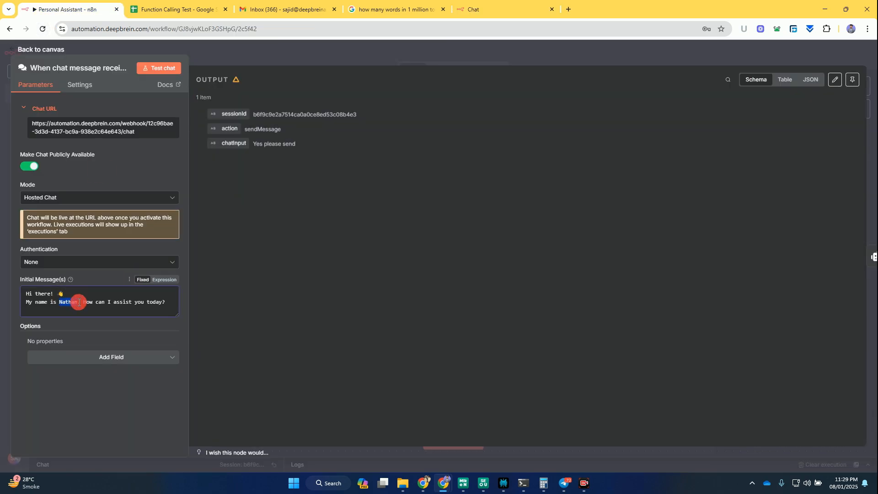
text(Sajid A)
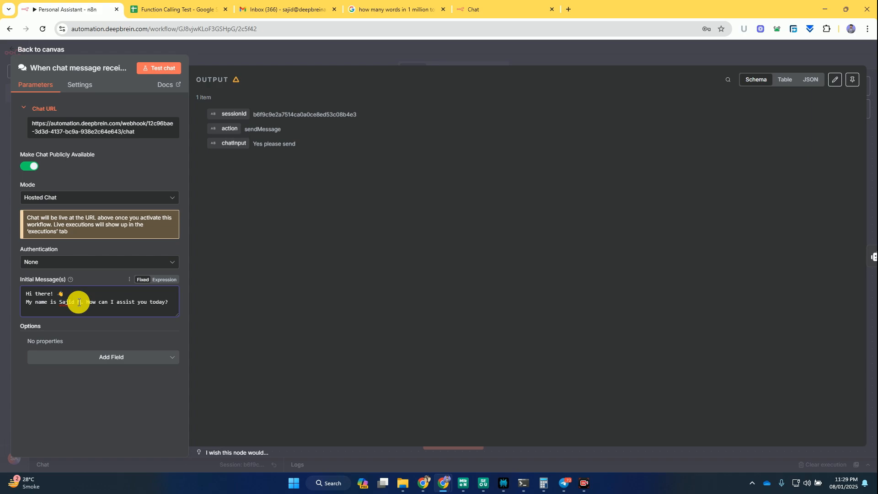
text(CP wala)
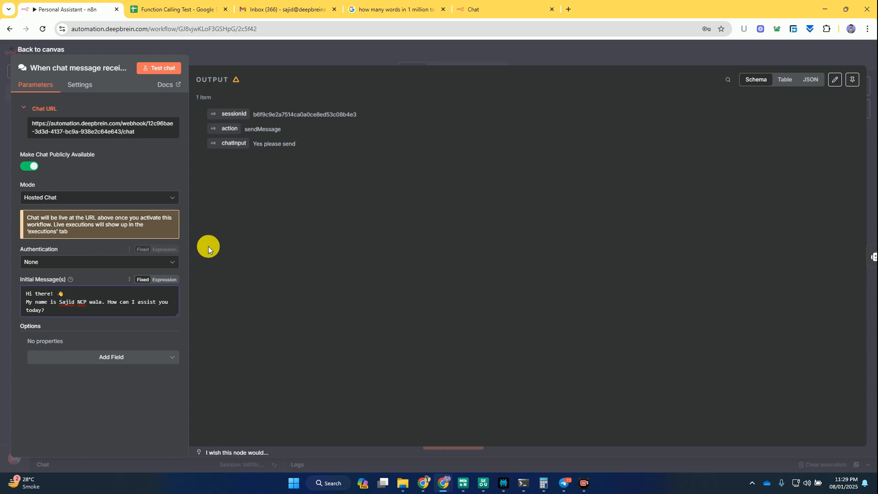
click(267, 57)
key(ctrl+s)
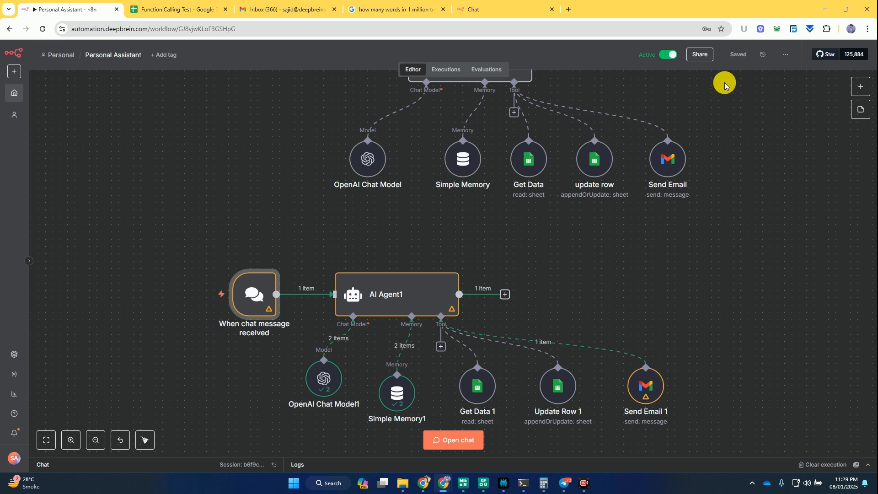
- Return to the hosted chat page and reload it to check the edited initial message
click(508, 9)
click(44, 30)
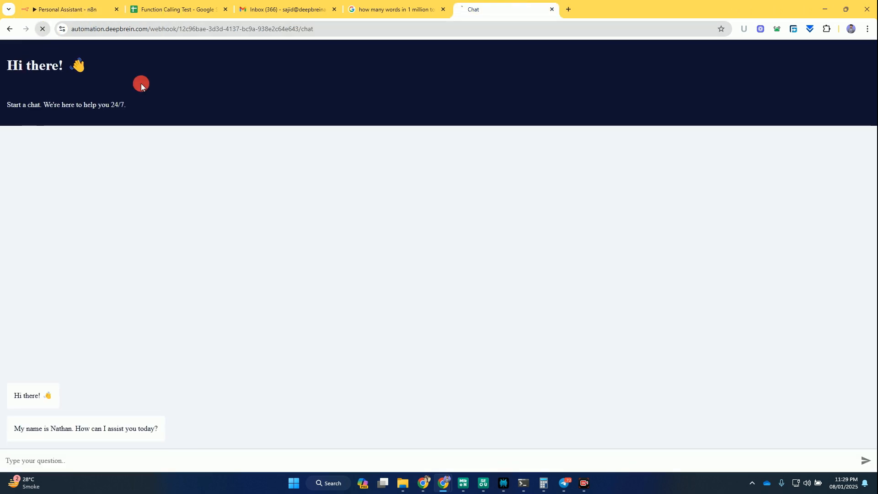